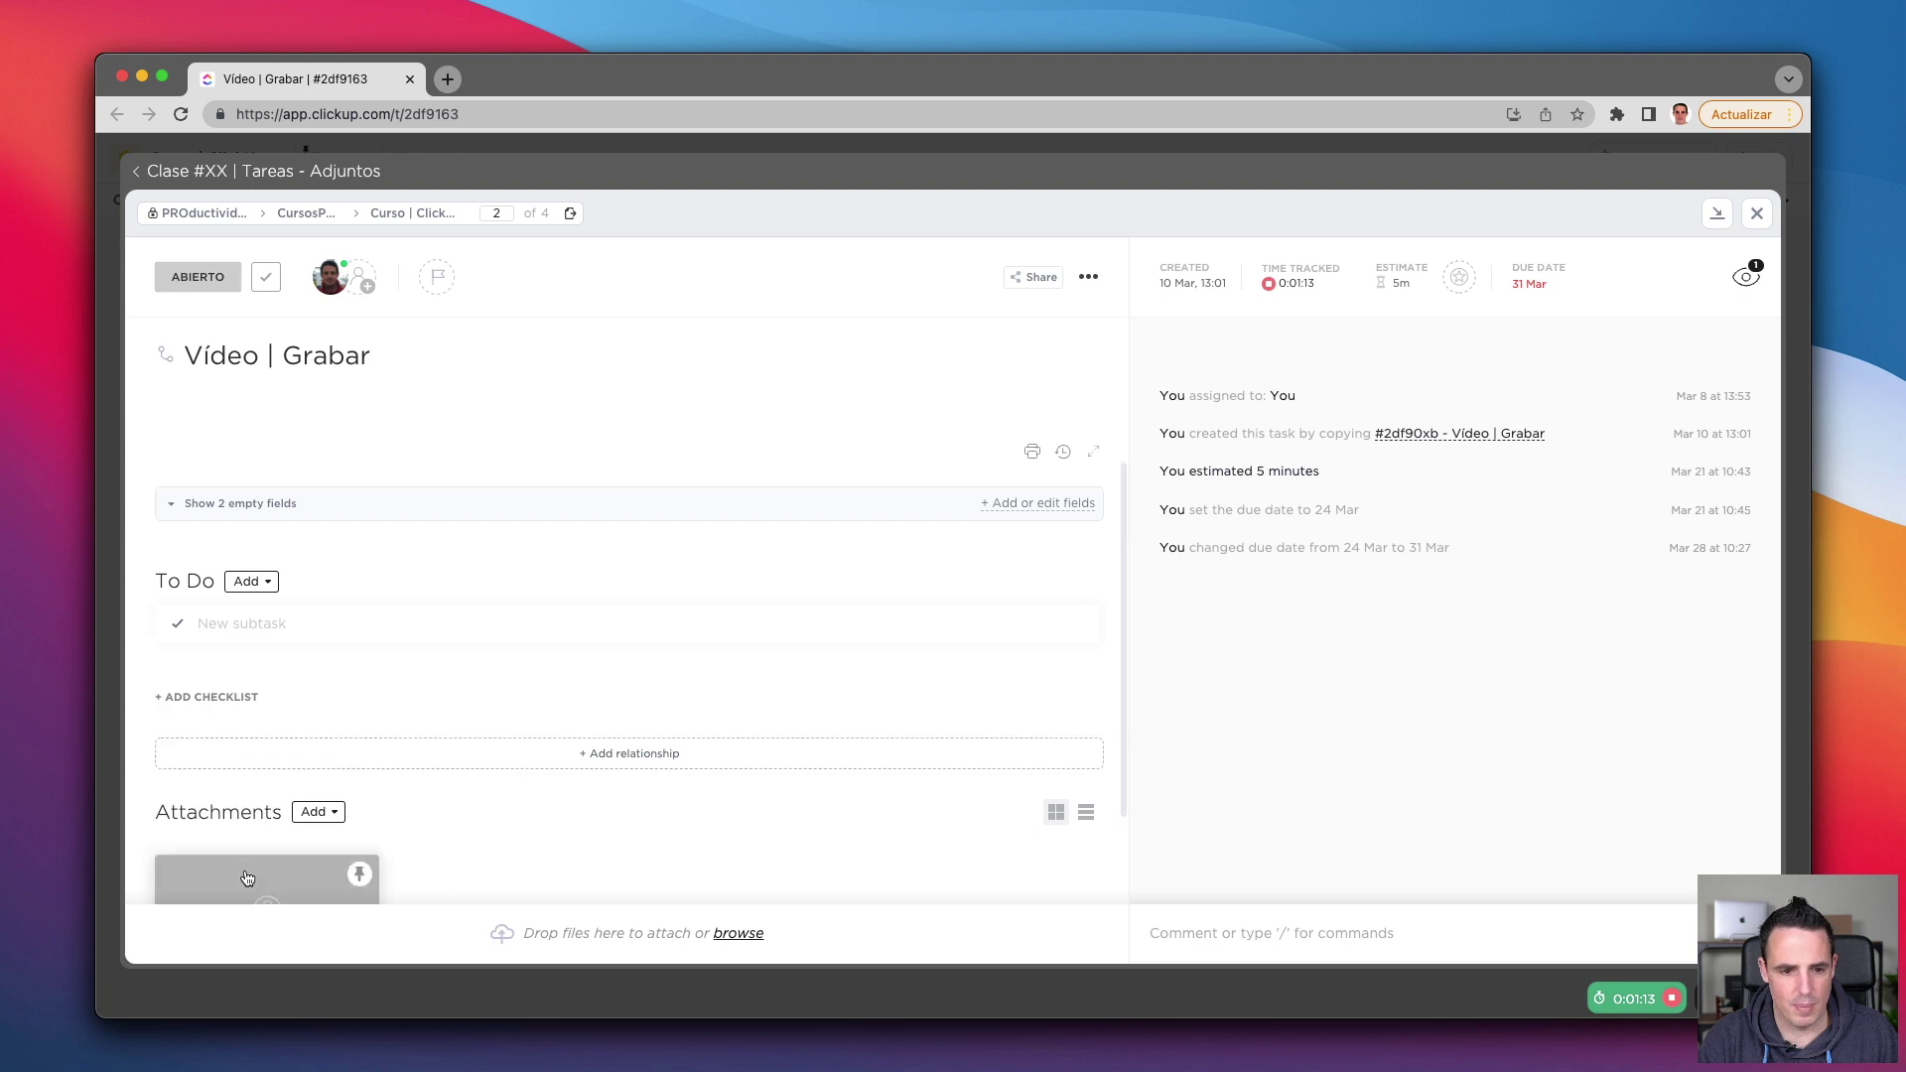
# Preview the adjuntos.png attachment of the task at full size and close the preview.
pyautogui.scroll(-3, 248, 794)
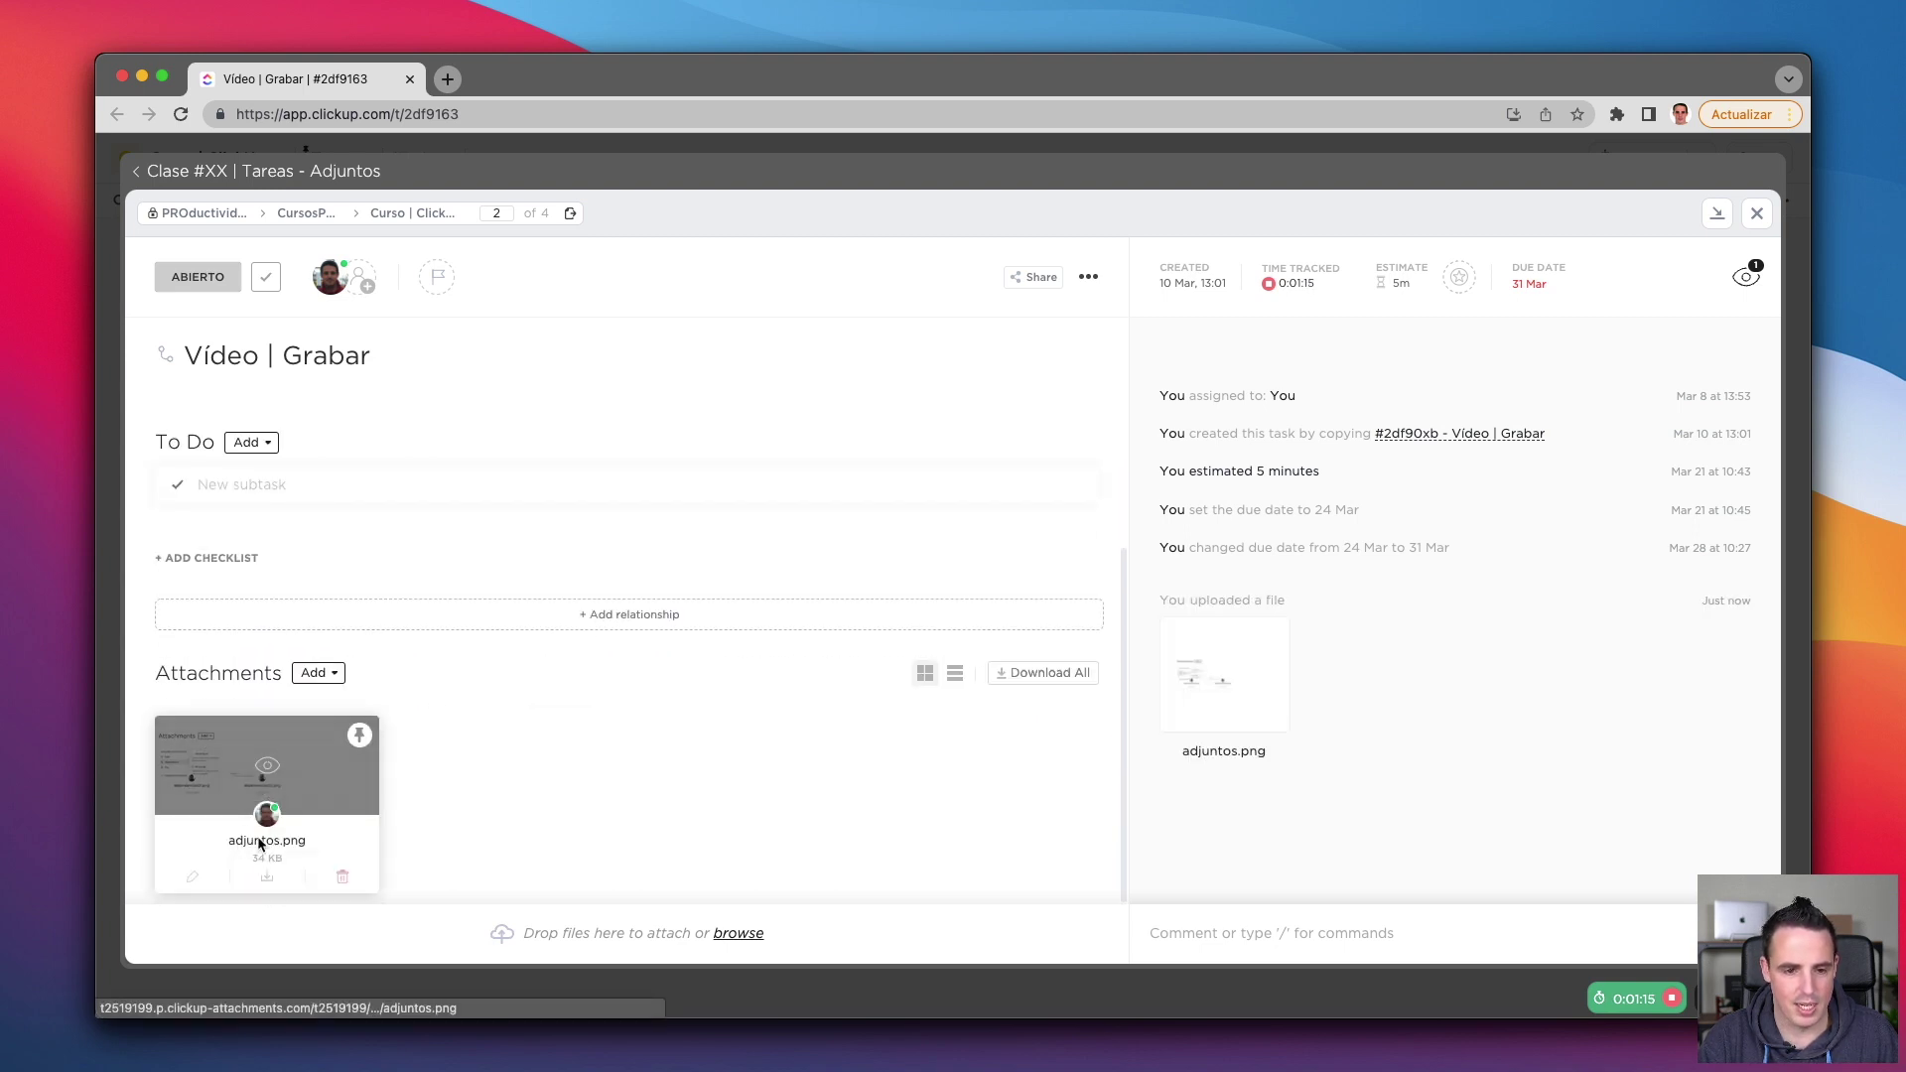
pyautogui.click(264, 773)
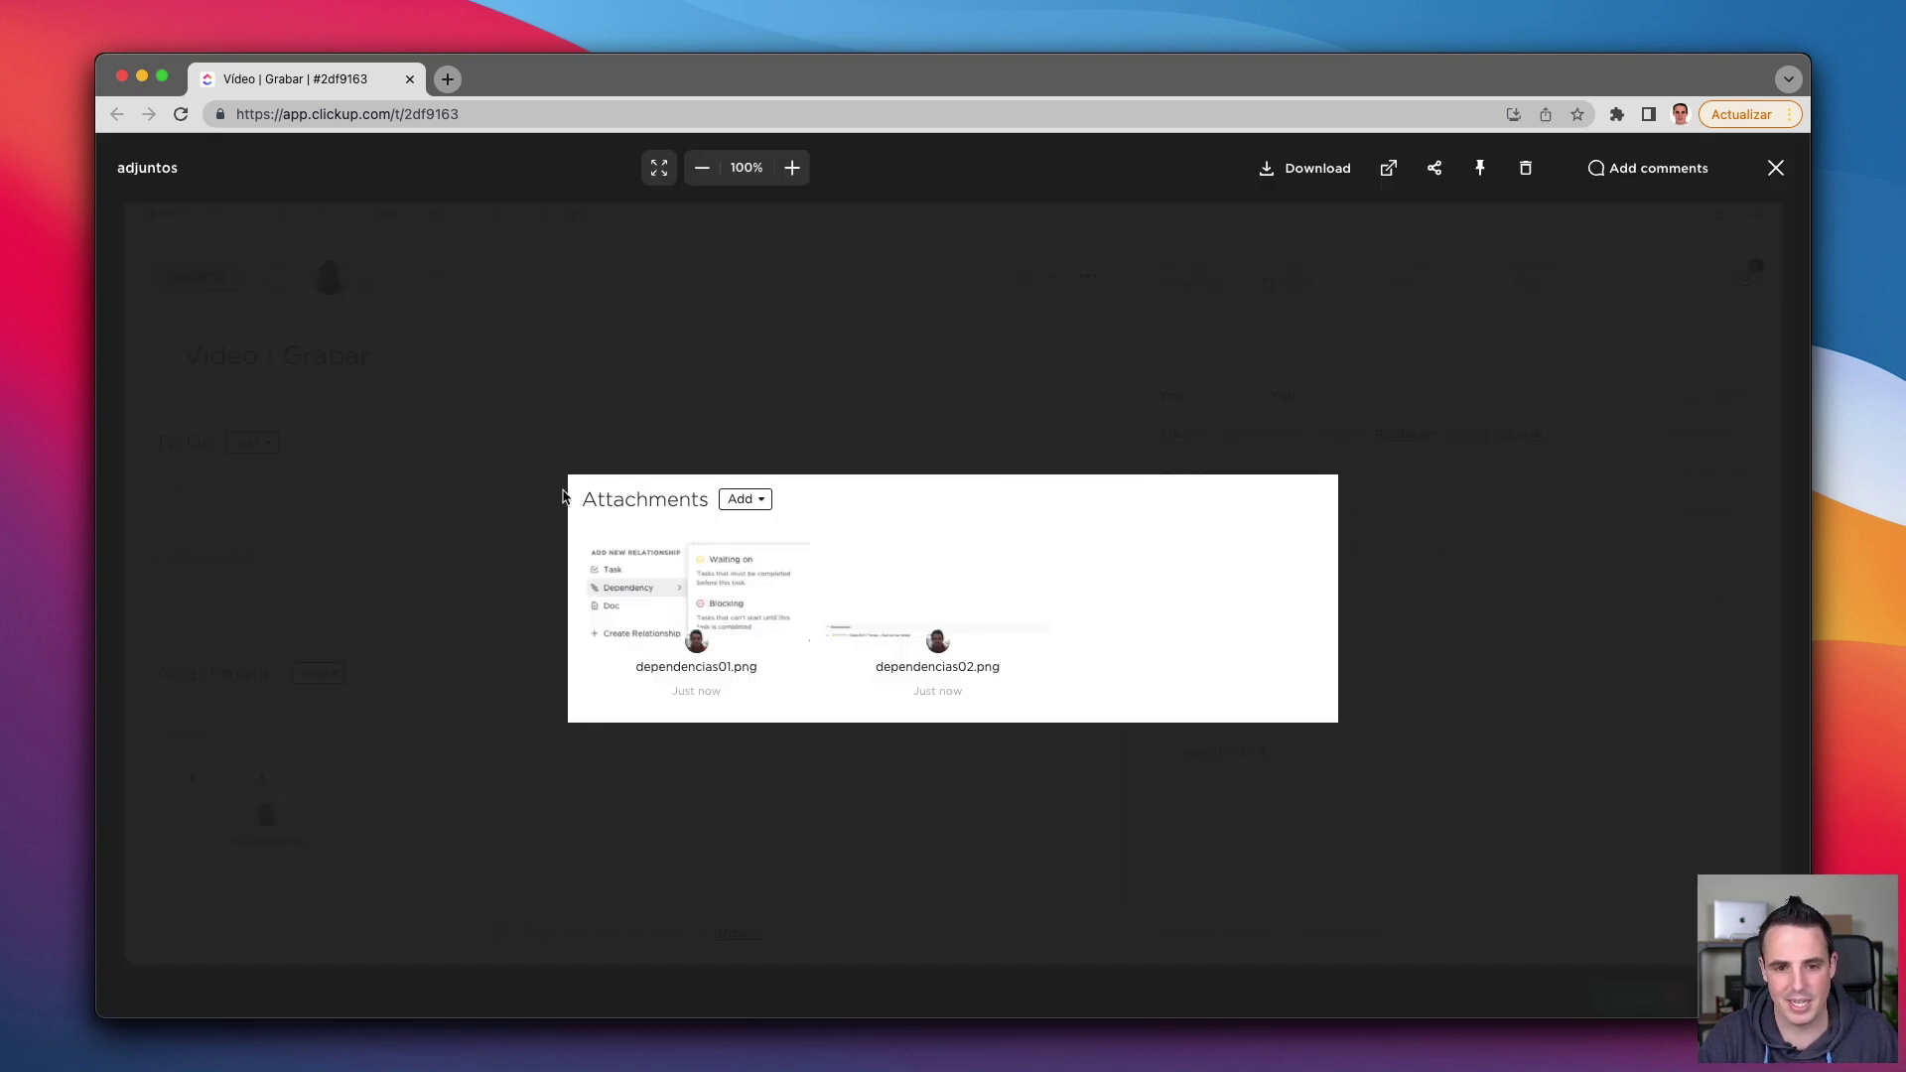
pyautogui.click(631, 441)
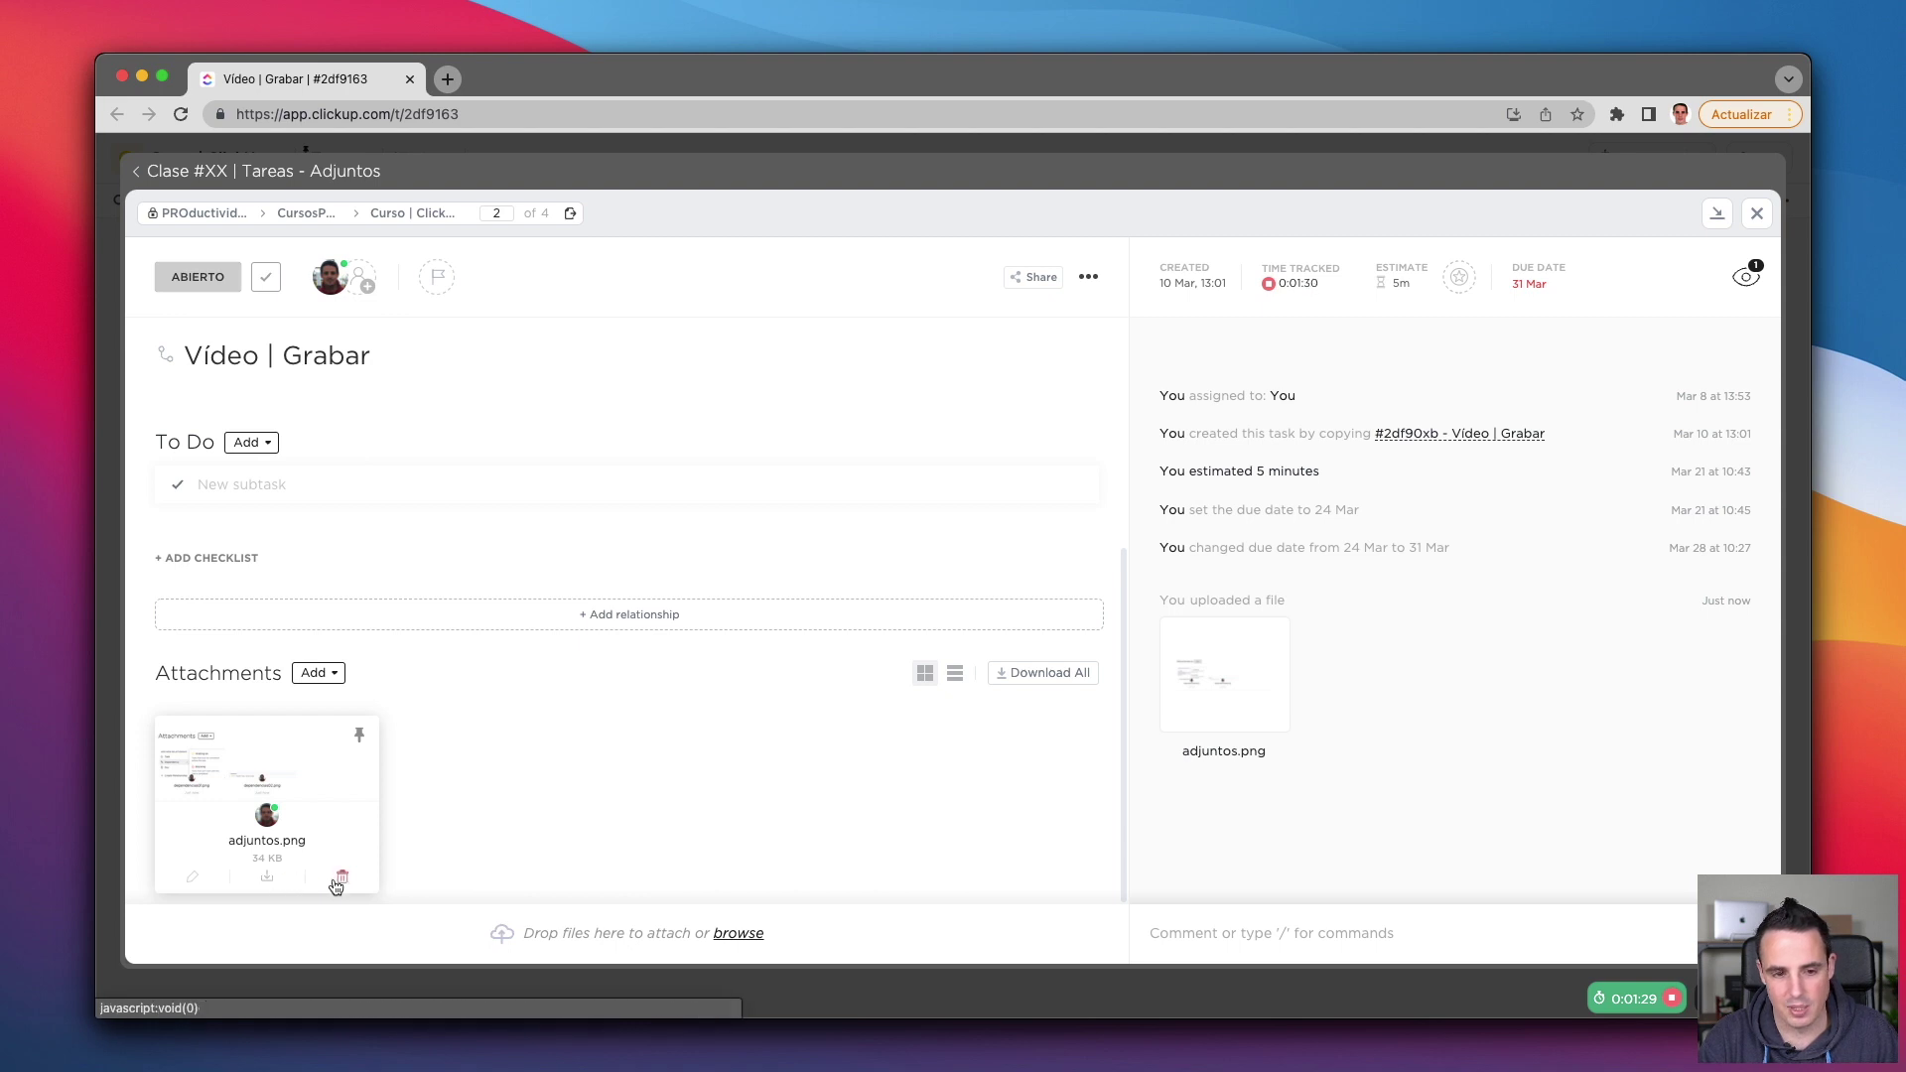
pyautogui.click(359, 740)
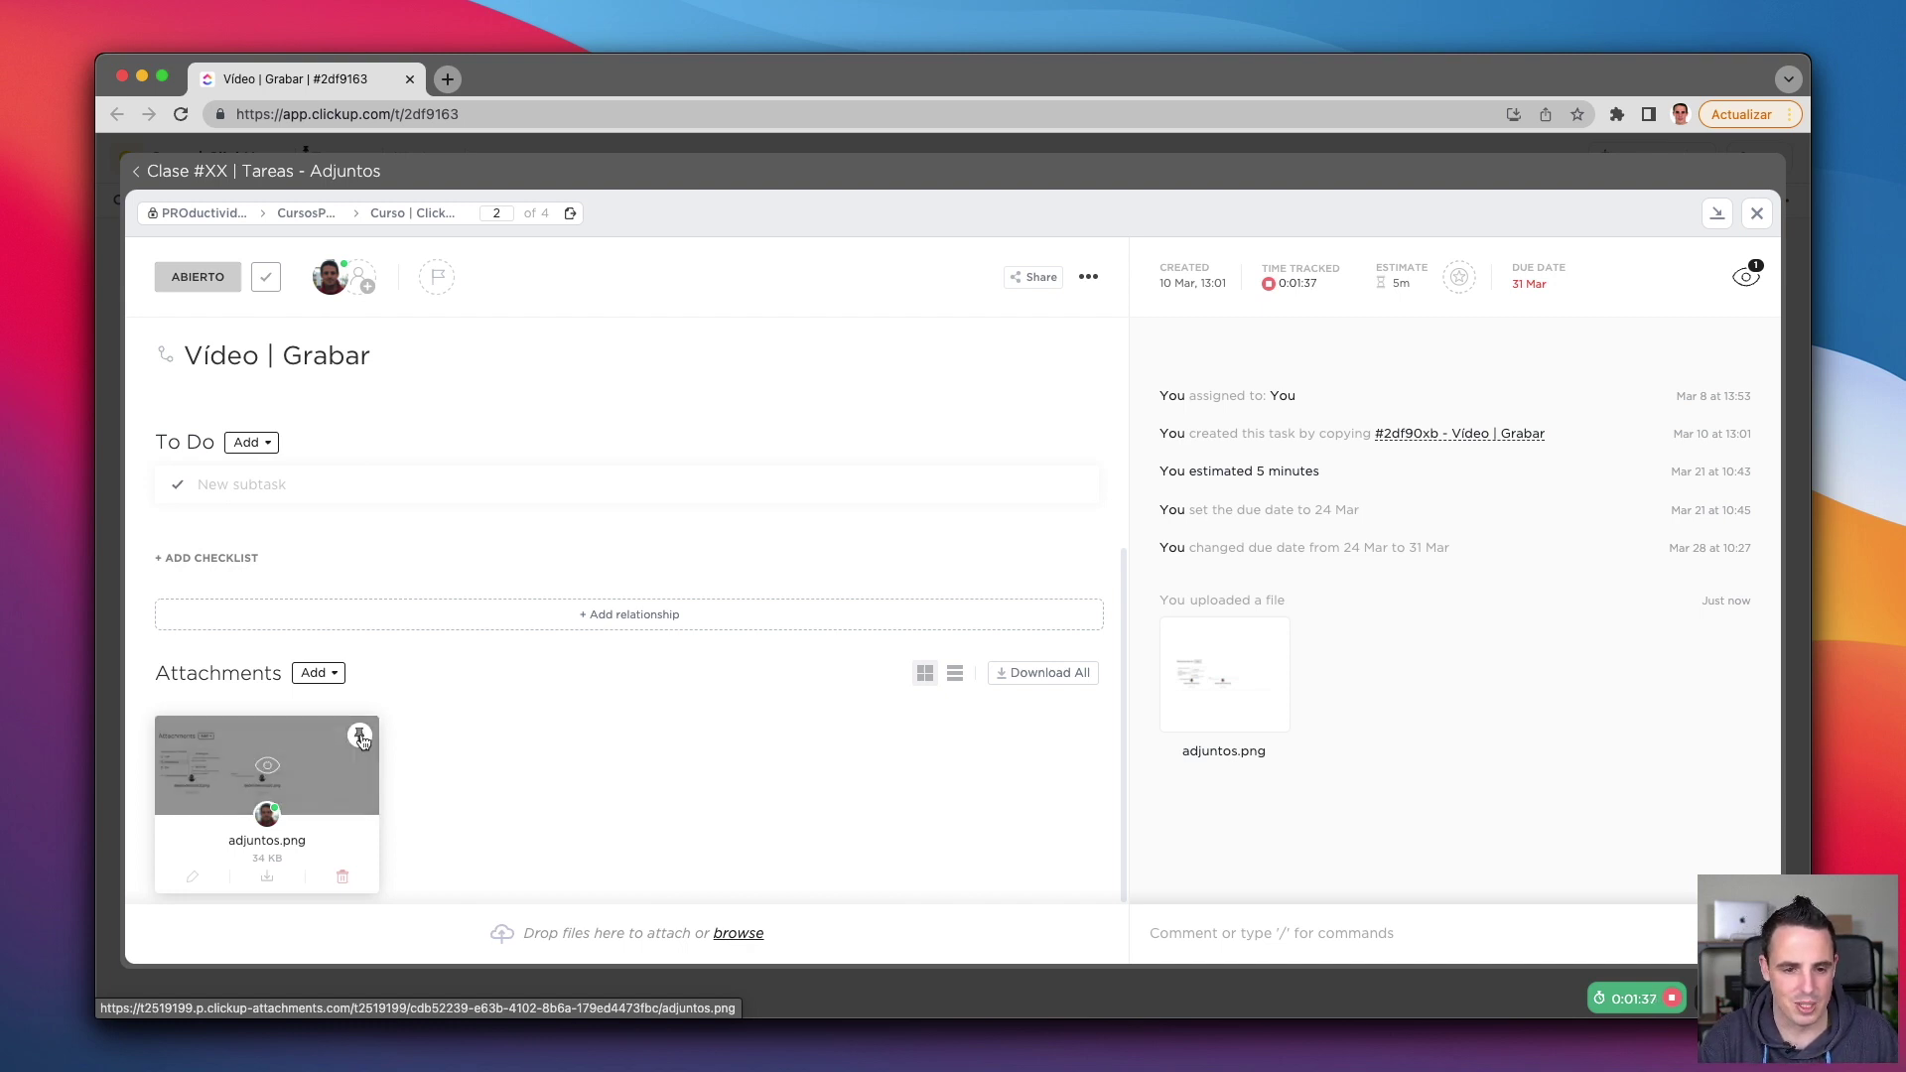
# Try to rename the adjuntos.png attachment as "Imagen destacada del vídeo".
pyautogui.click(194, 878)
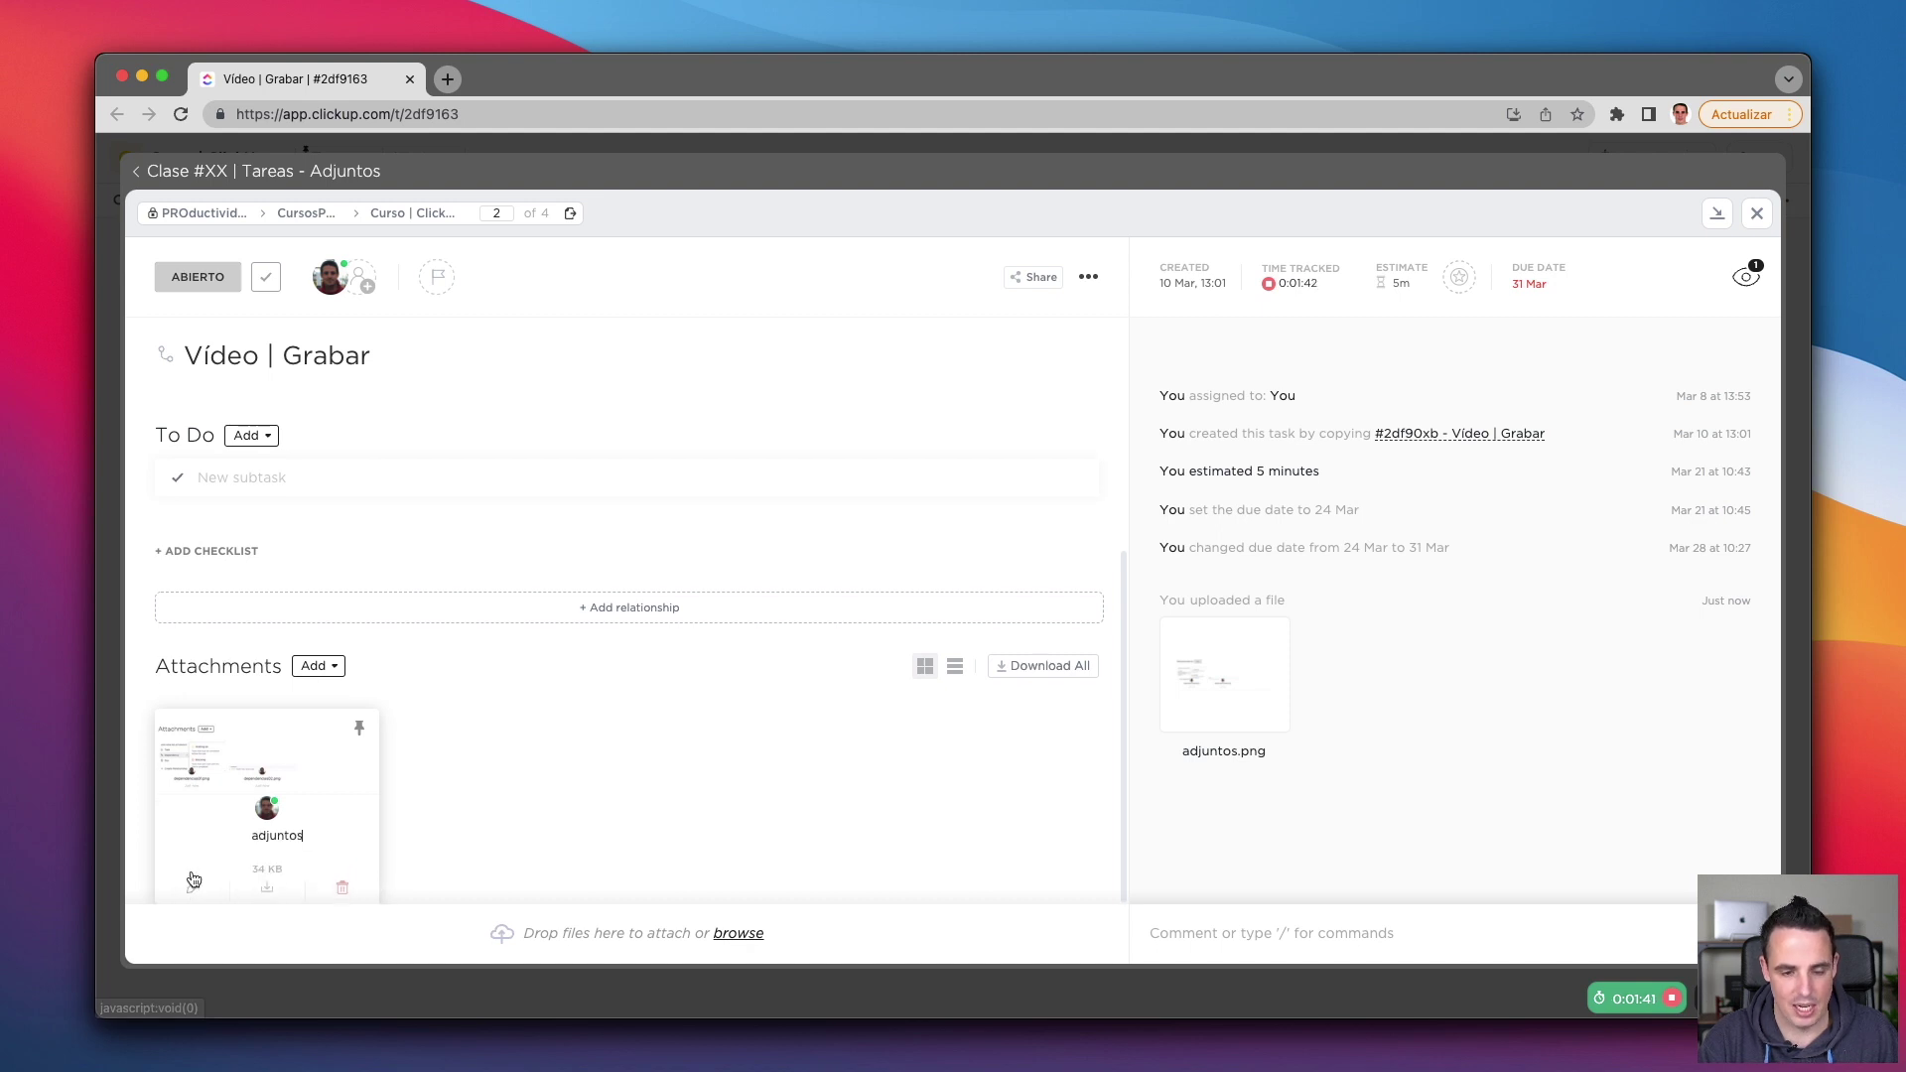
pyautogui.press('super+a')
pyautogui.write('Imagen destacada')
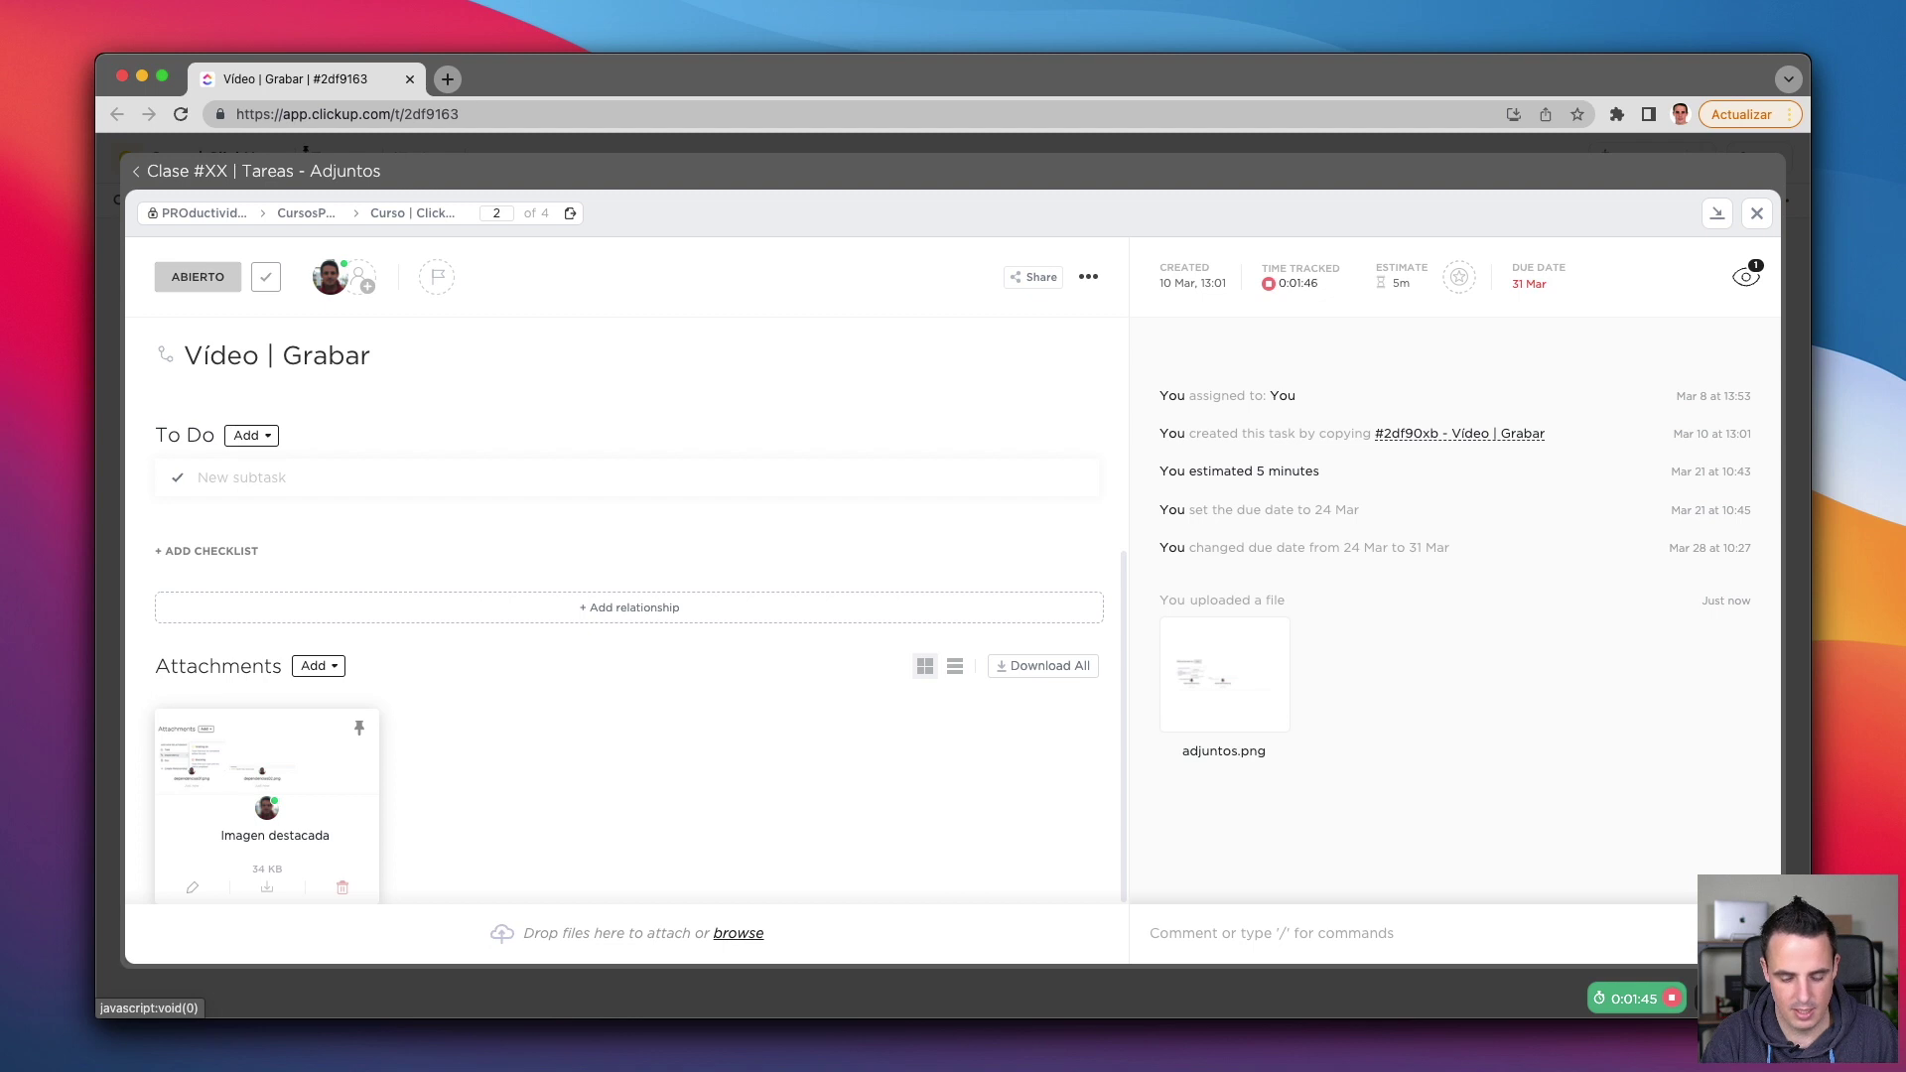
pyautogui.write(' del vídeo')
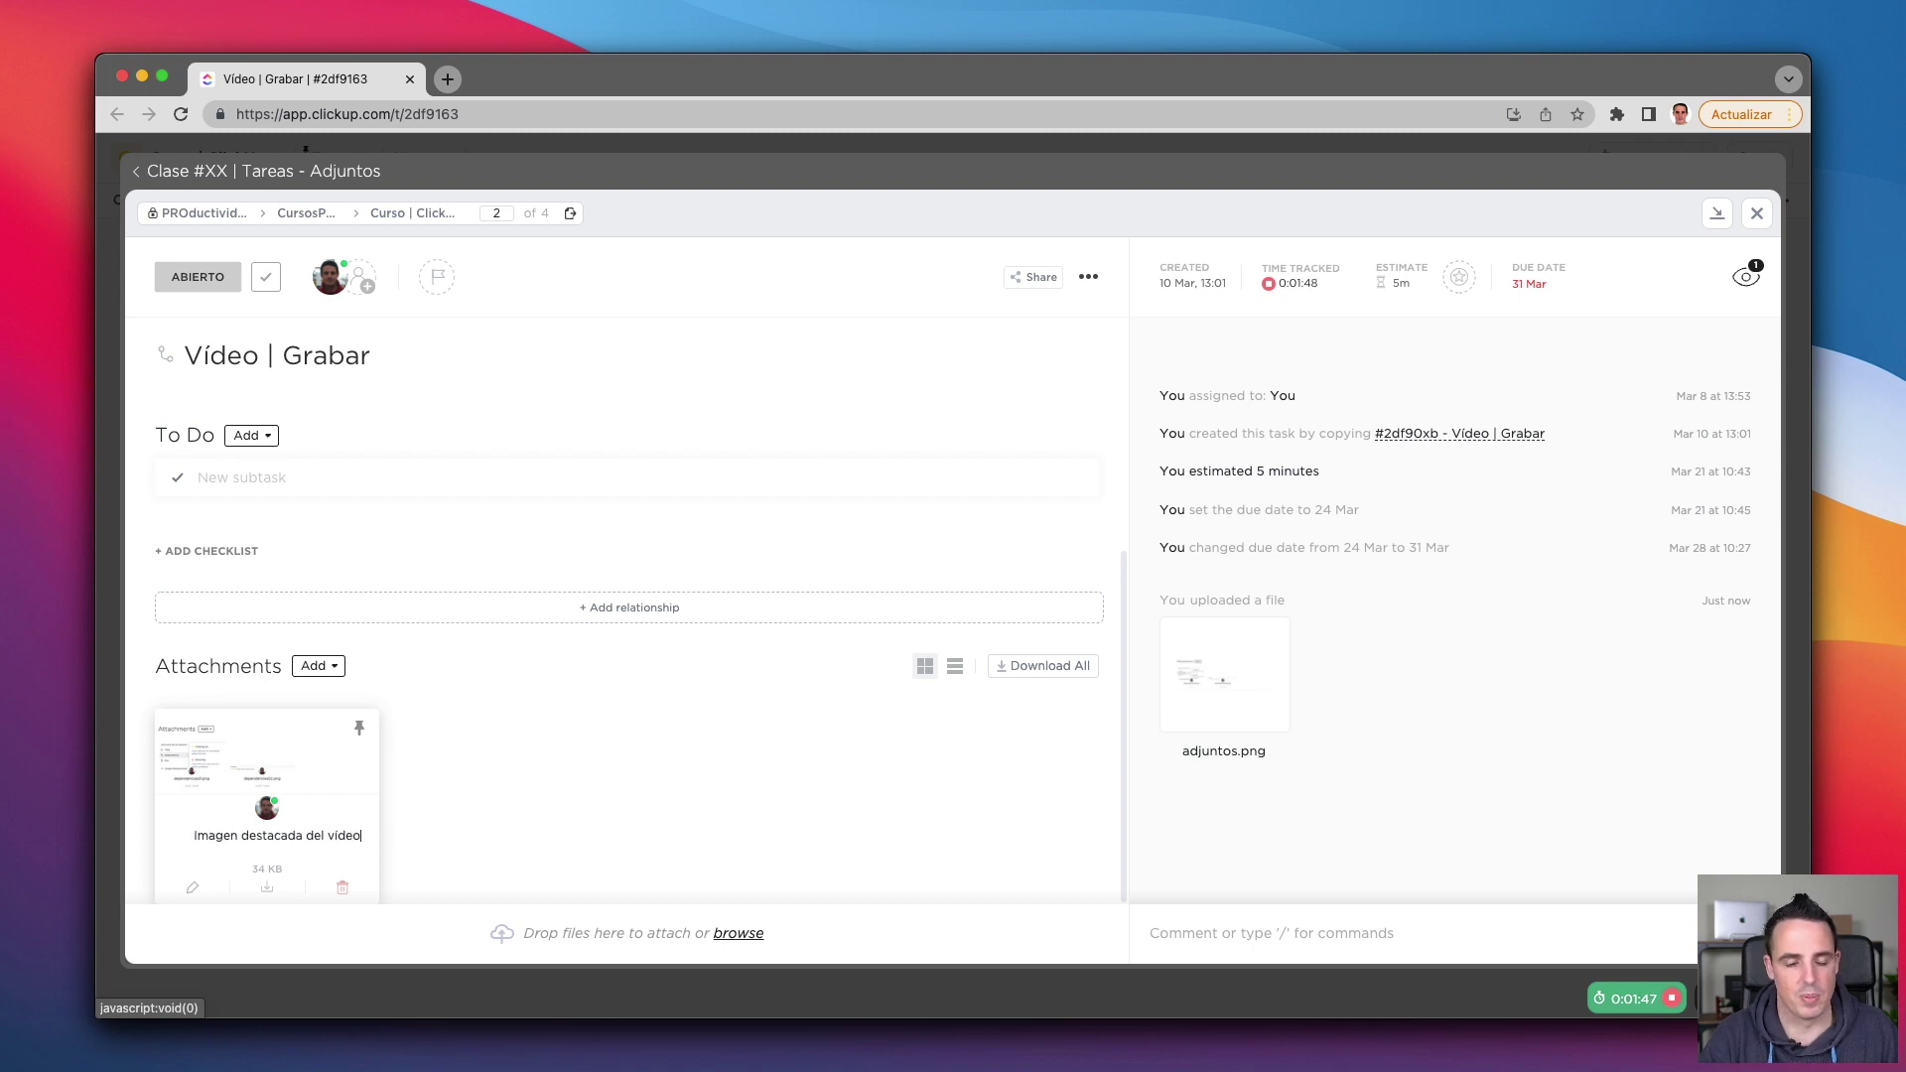
pyautogui.click(459, 830)
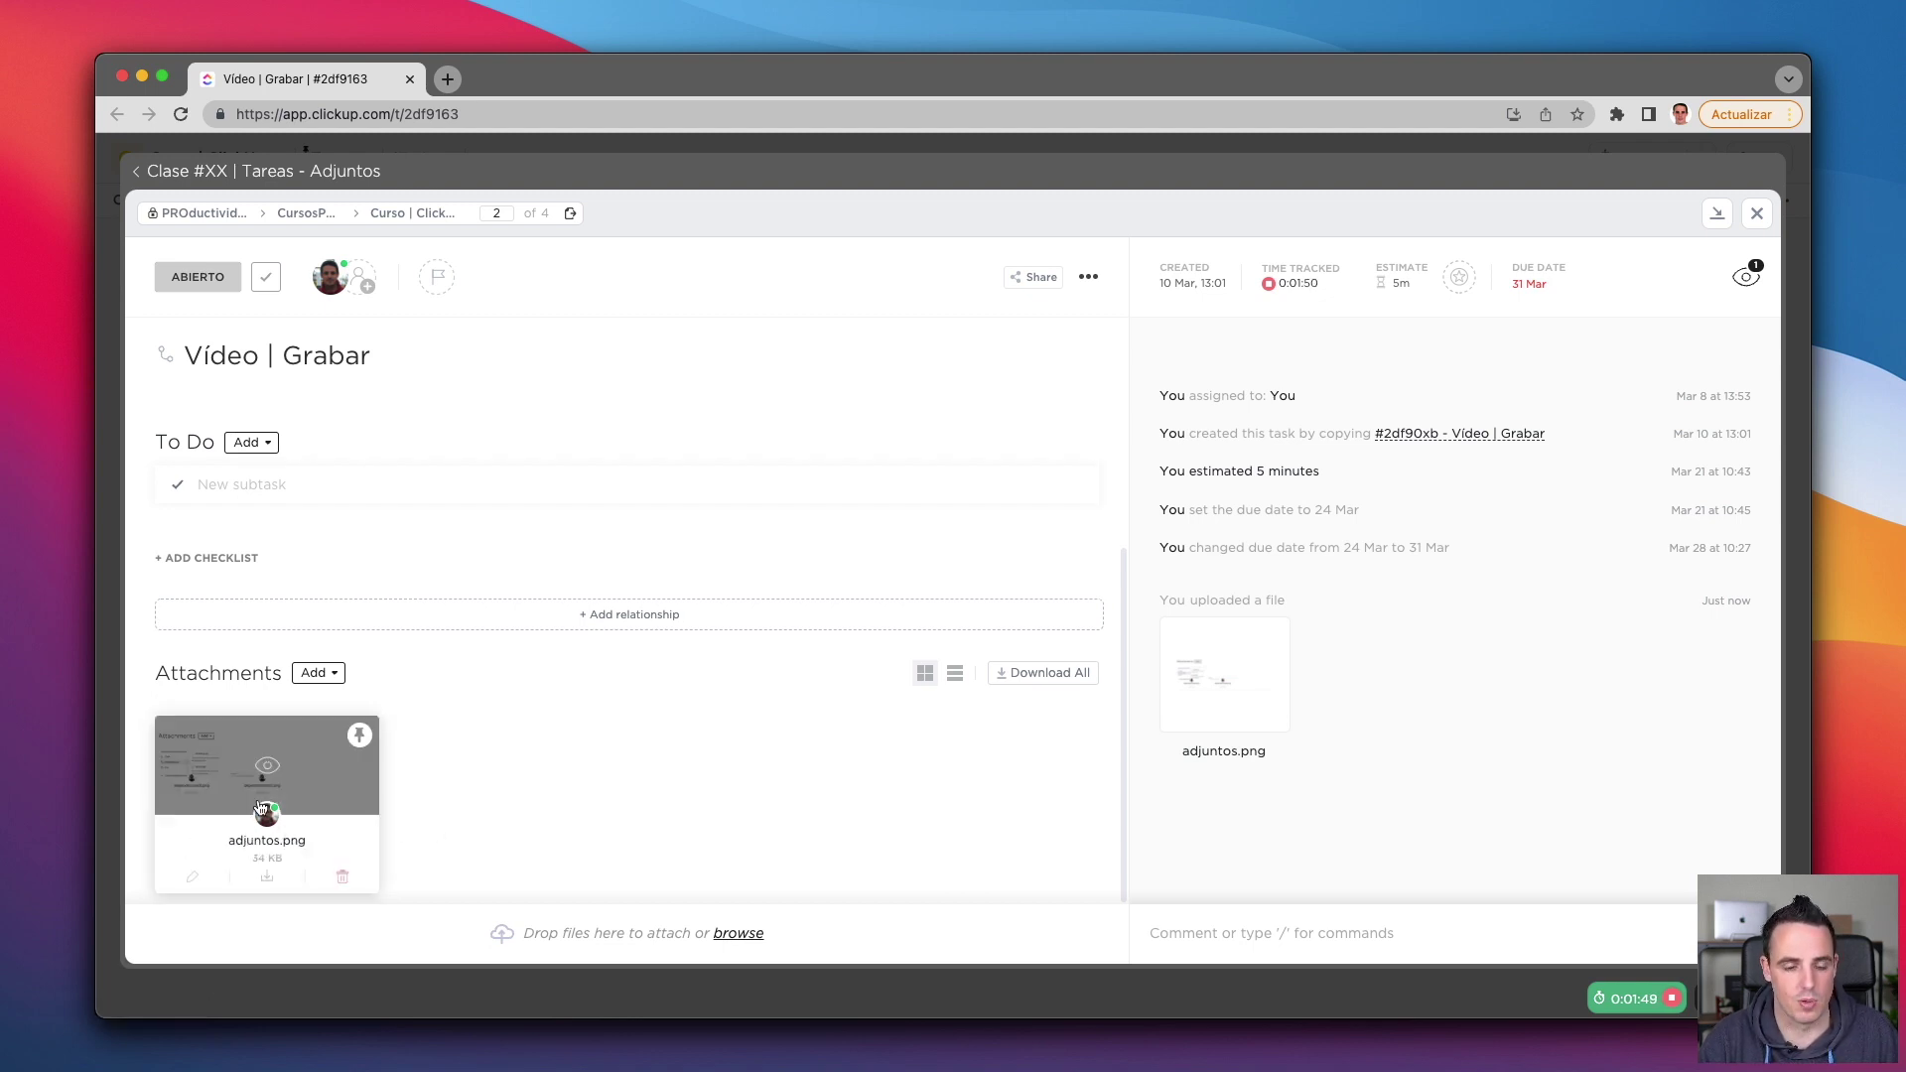
# Rename the adjuntos.png attachment as "Imagen destacada" and save the new name.
pyautogui.click(192, 875)
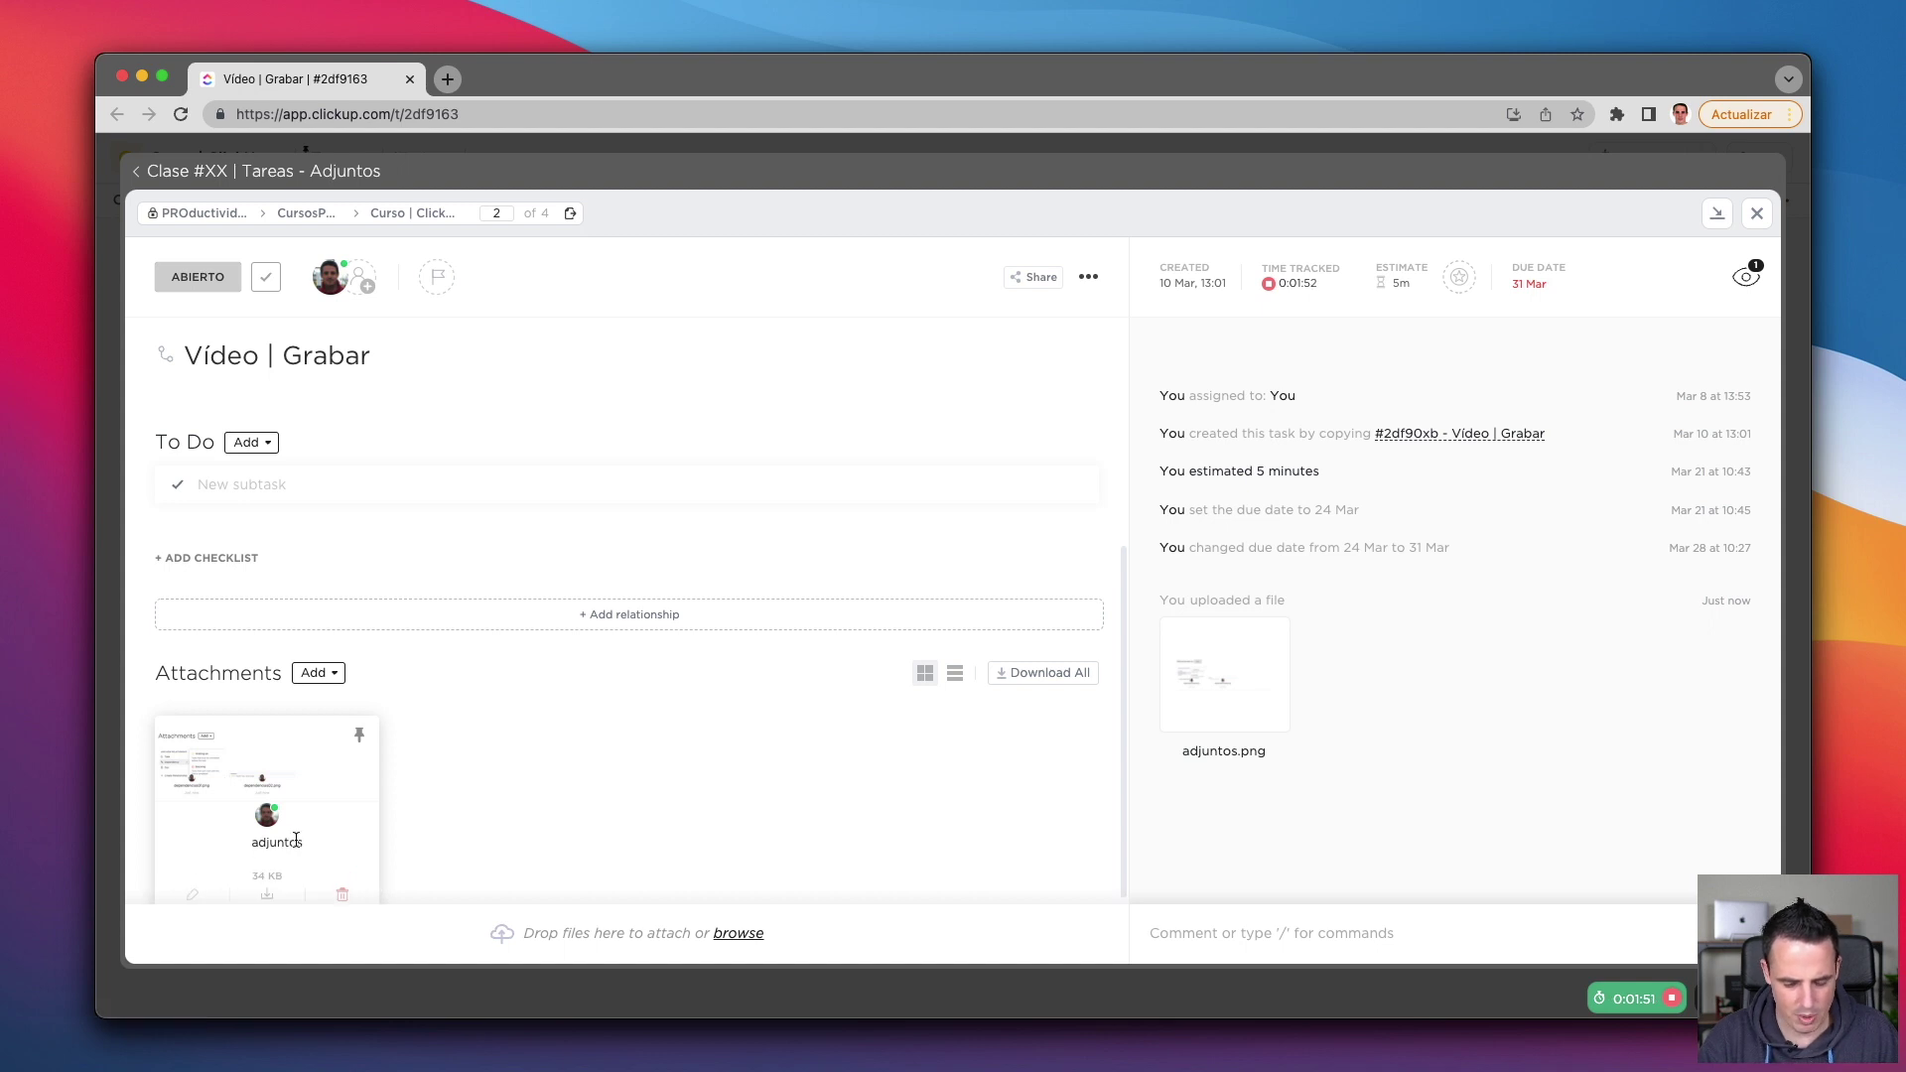
pyautogui.write('Imagen des')
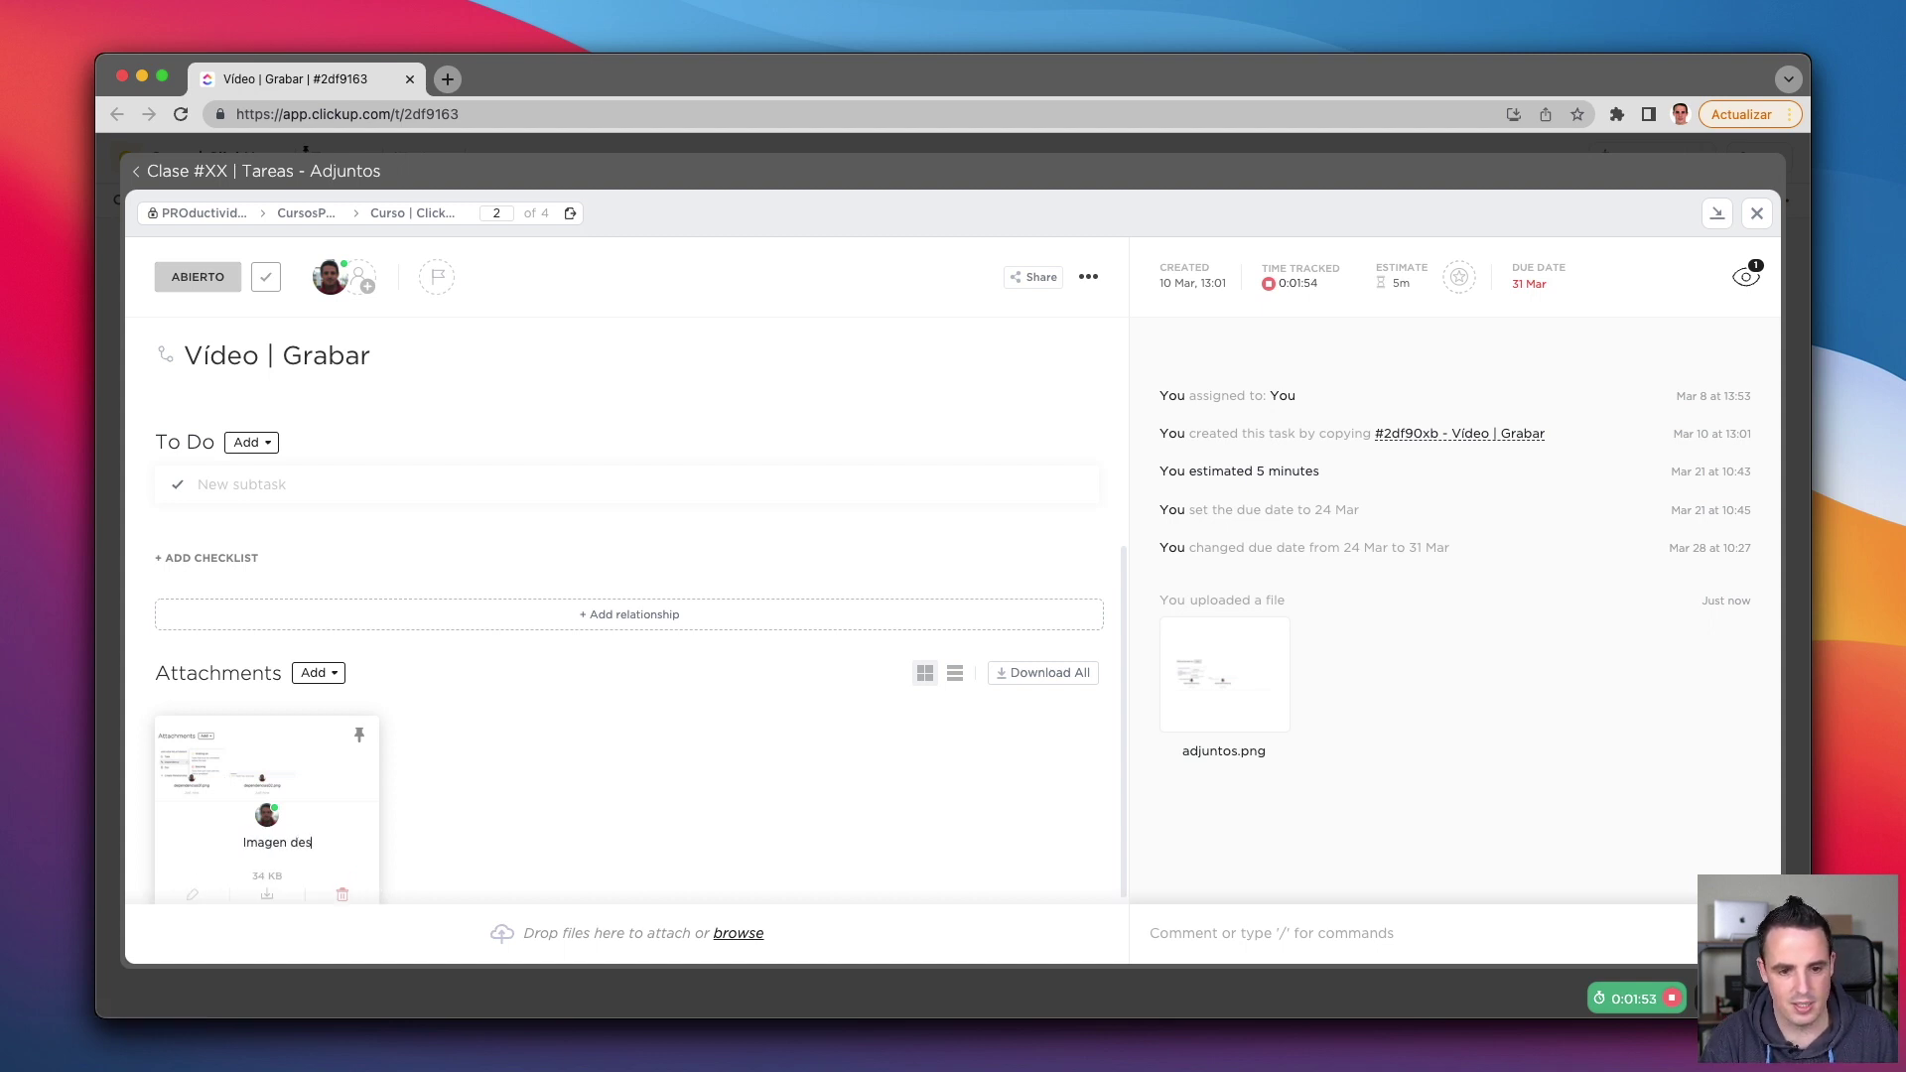
pyautogui.write('tacada')
pyautogui.press('Return')
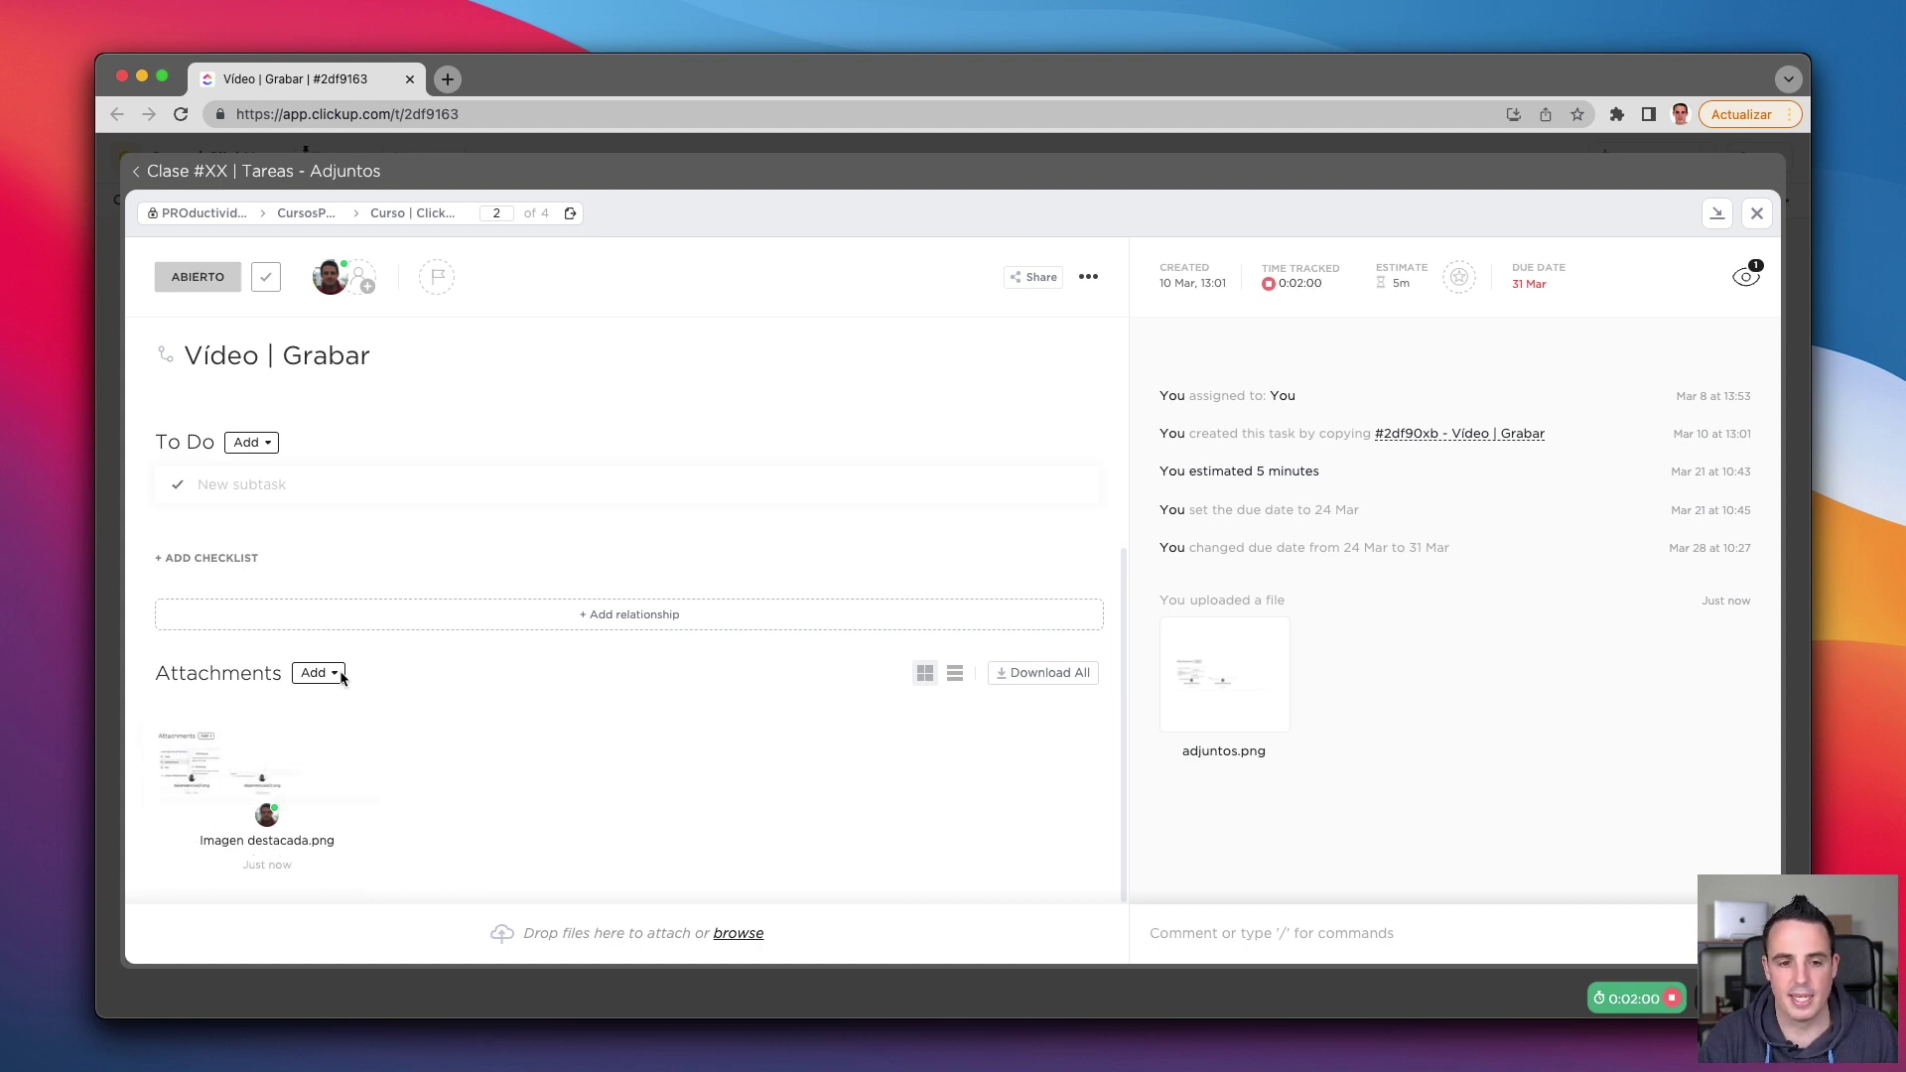
# View the attachments as a list, check the options for adding attachments, and return to the grid view.
pyautogui.click(955, 675)
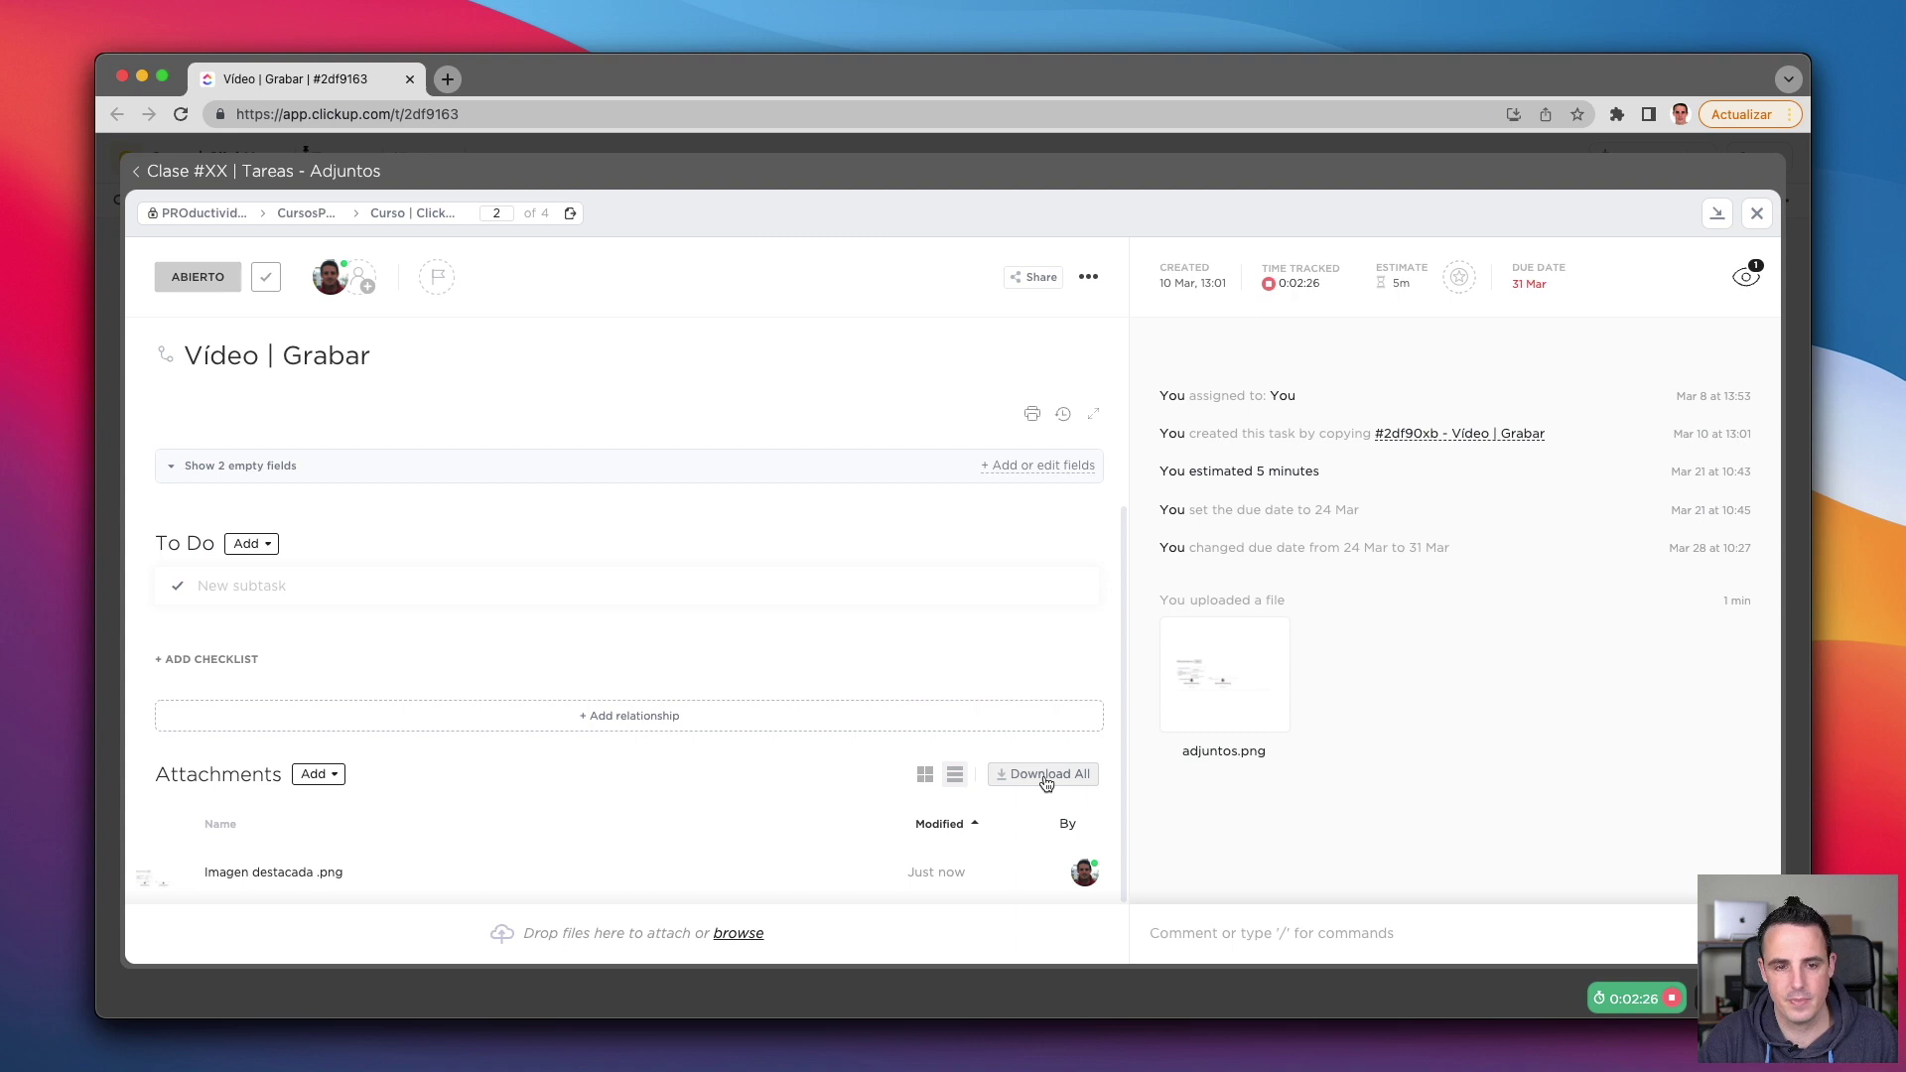
pyautogui.click(331, 774)
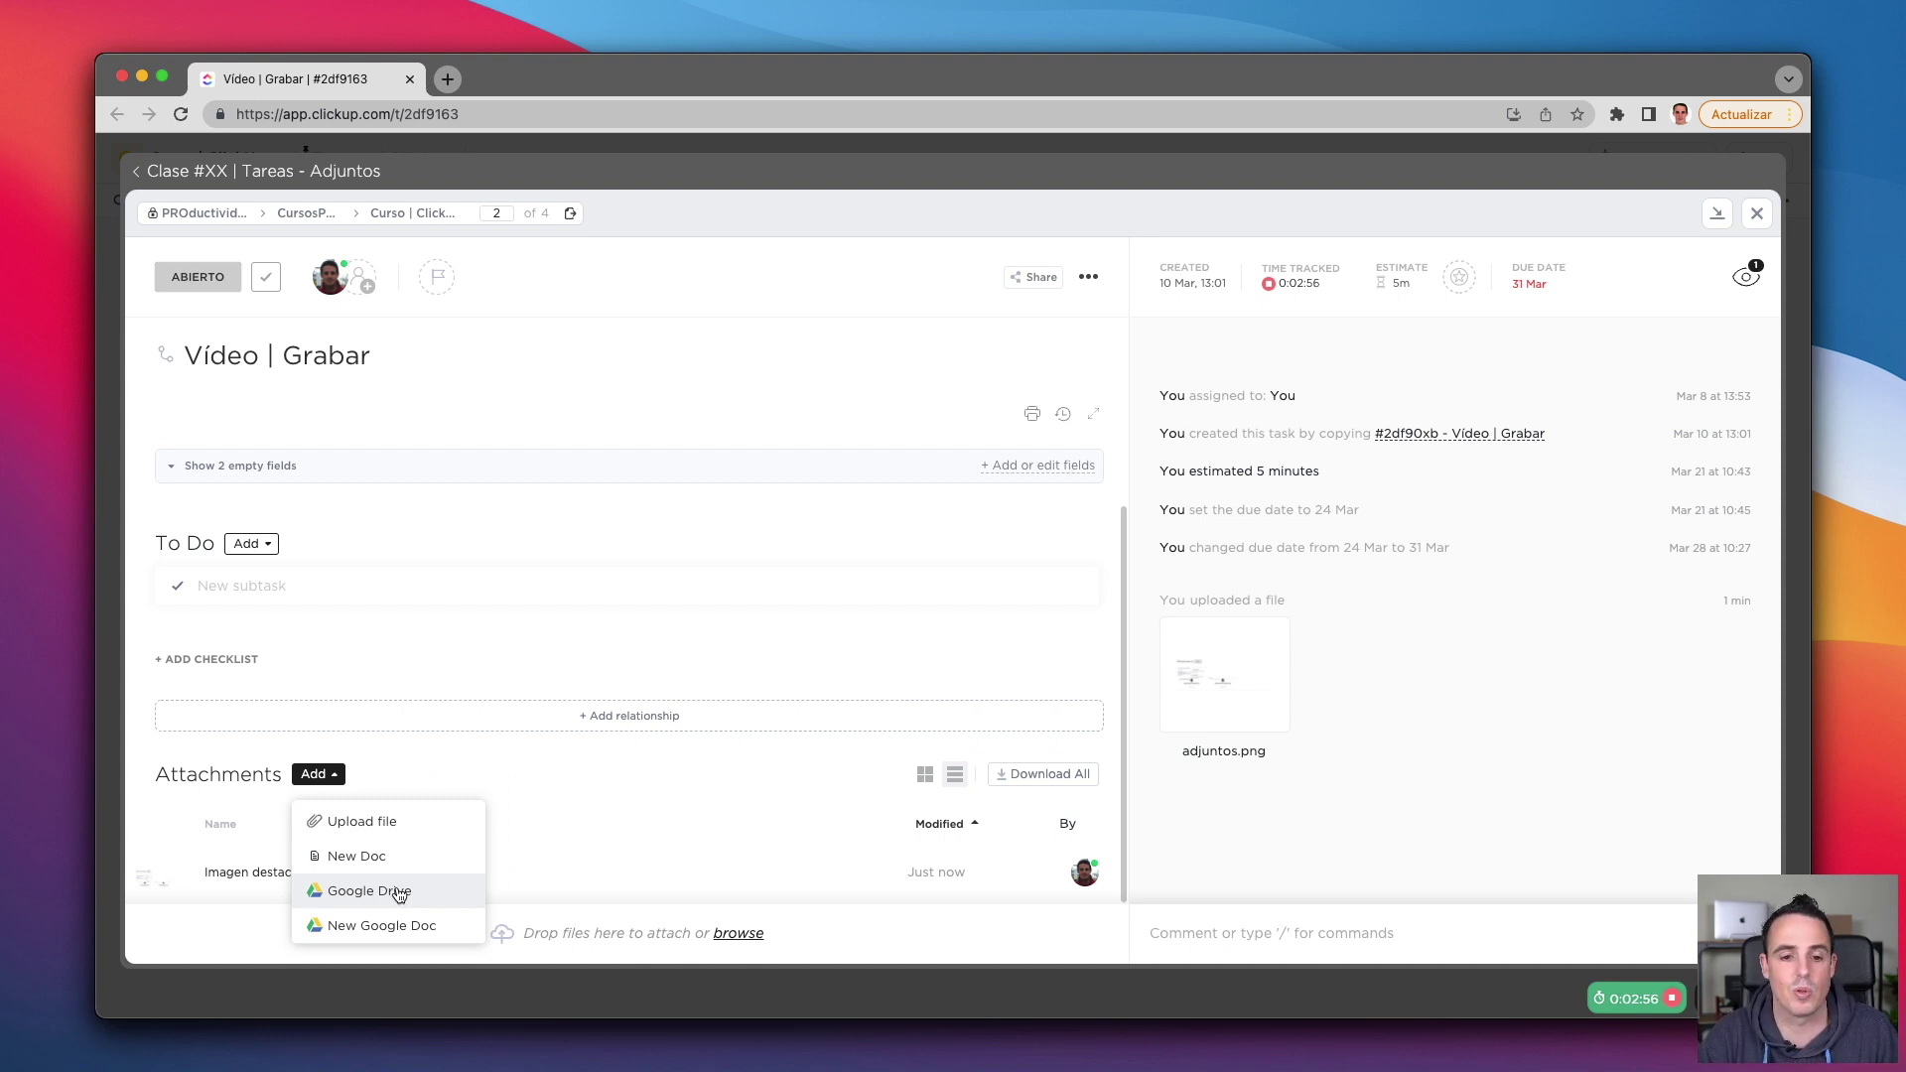
pyautogui.click(462, 776)
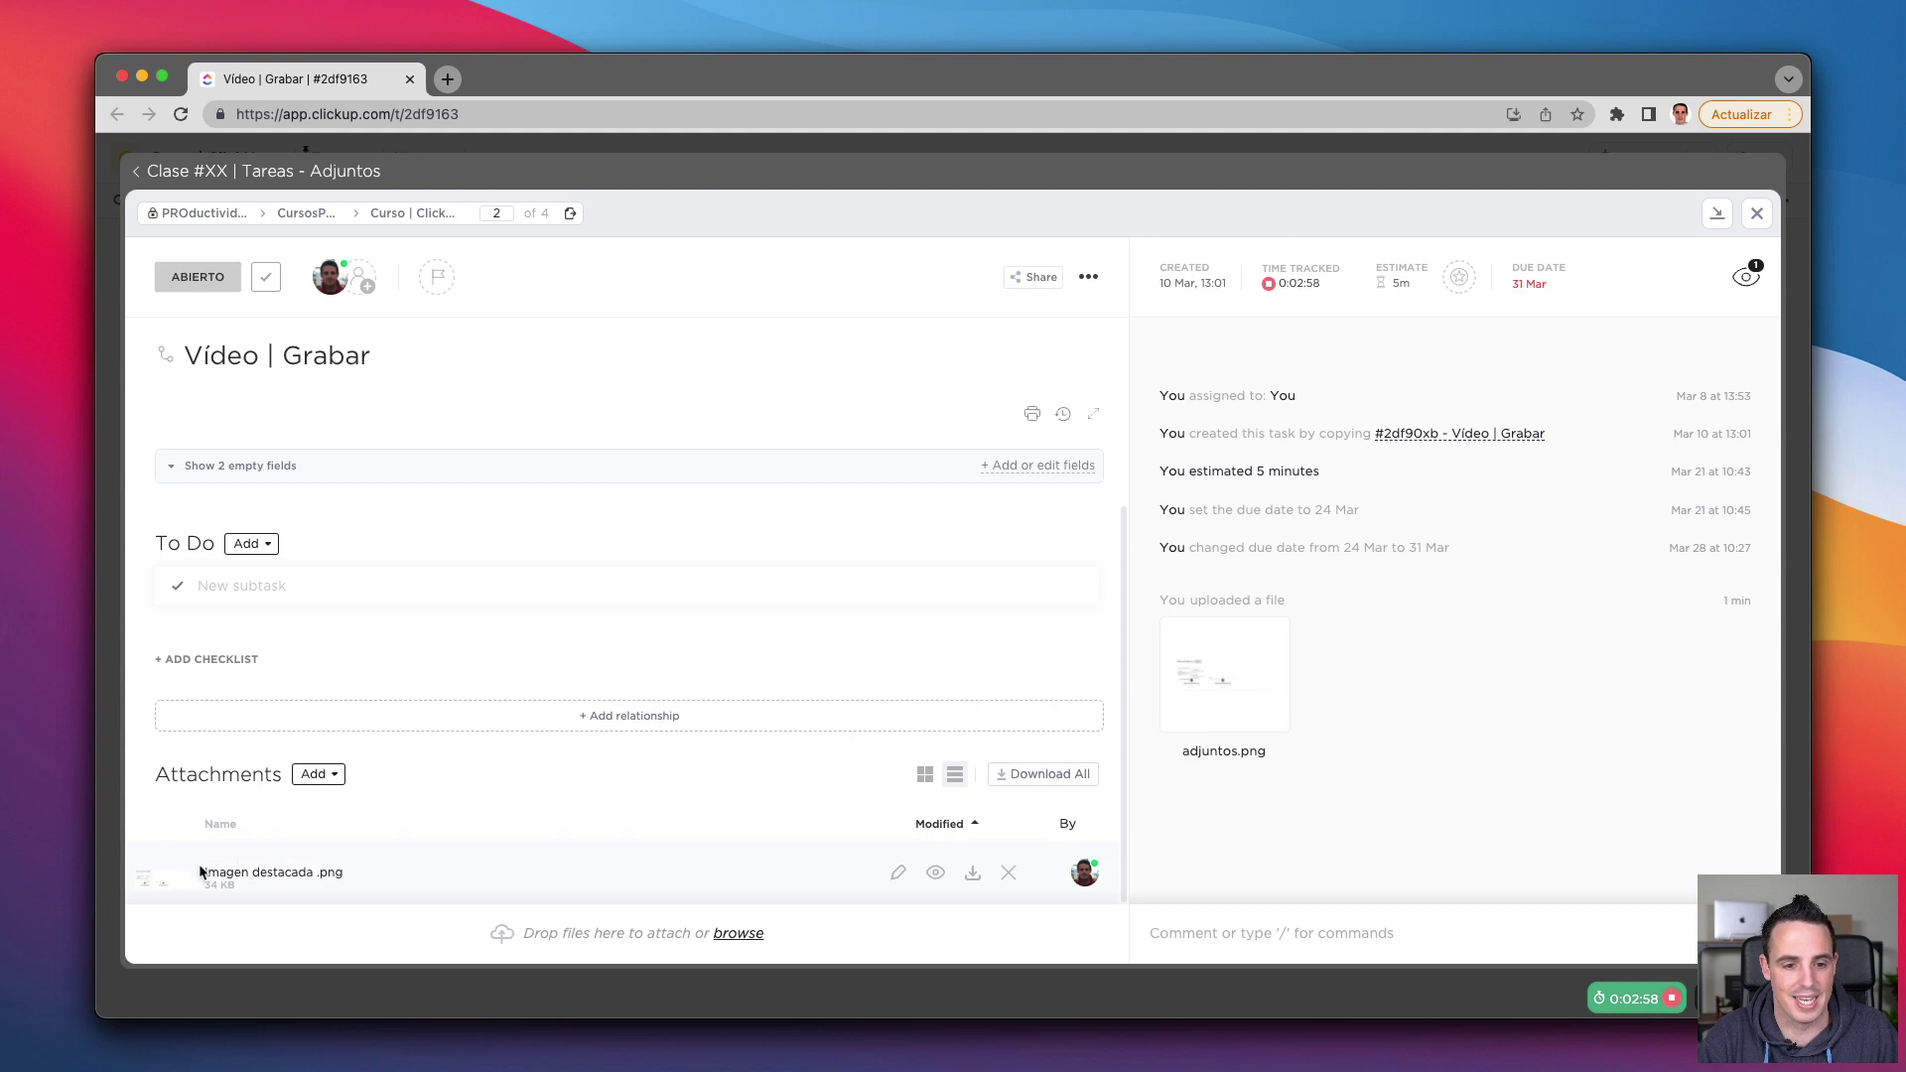
pyautogui.click(924, 775)
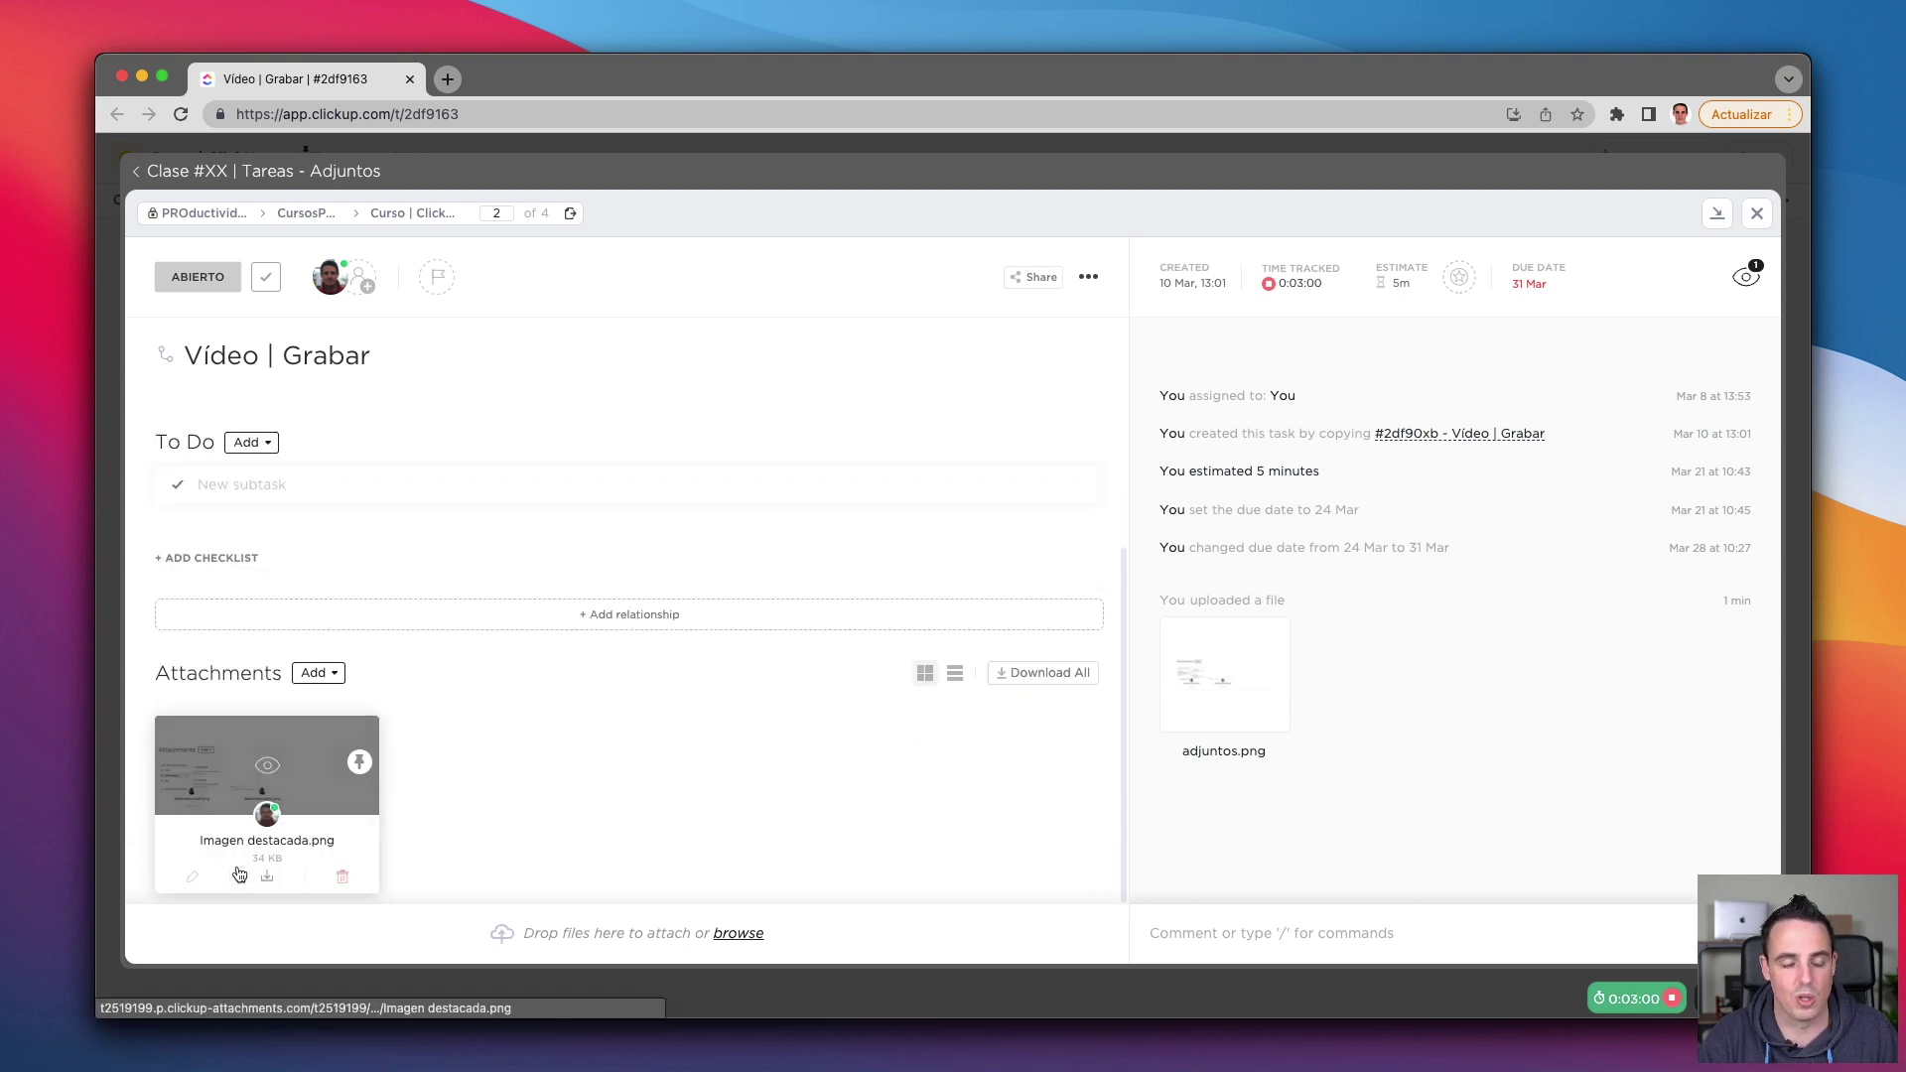
# Search Google Drive for "ejemplo de documento" and attach the file Ejemplo de documento to the task.
pyautogui.click(330, 679)
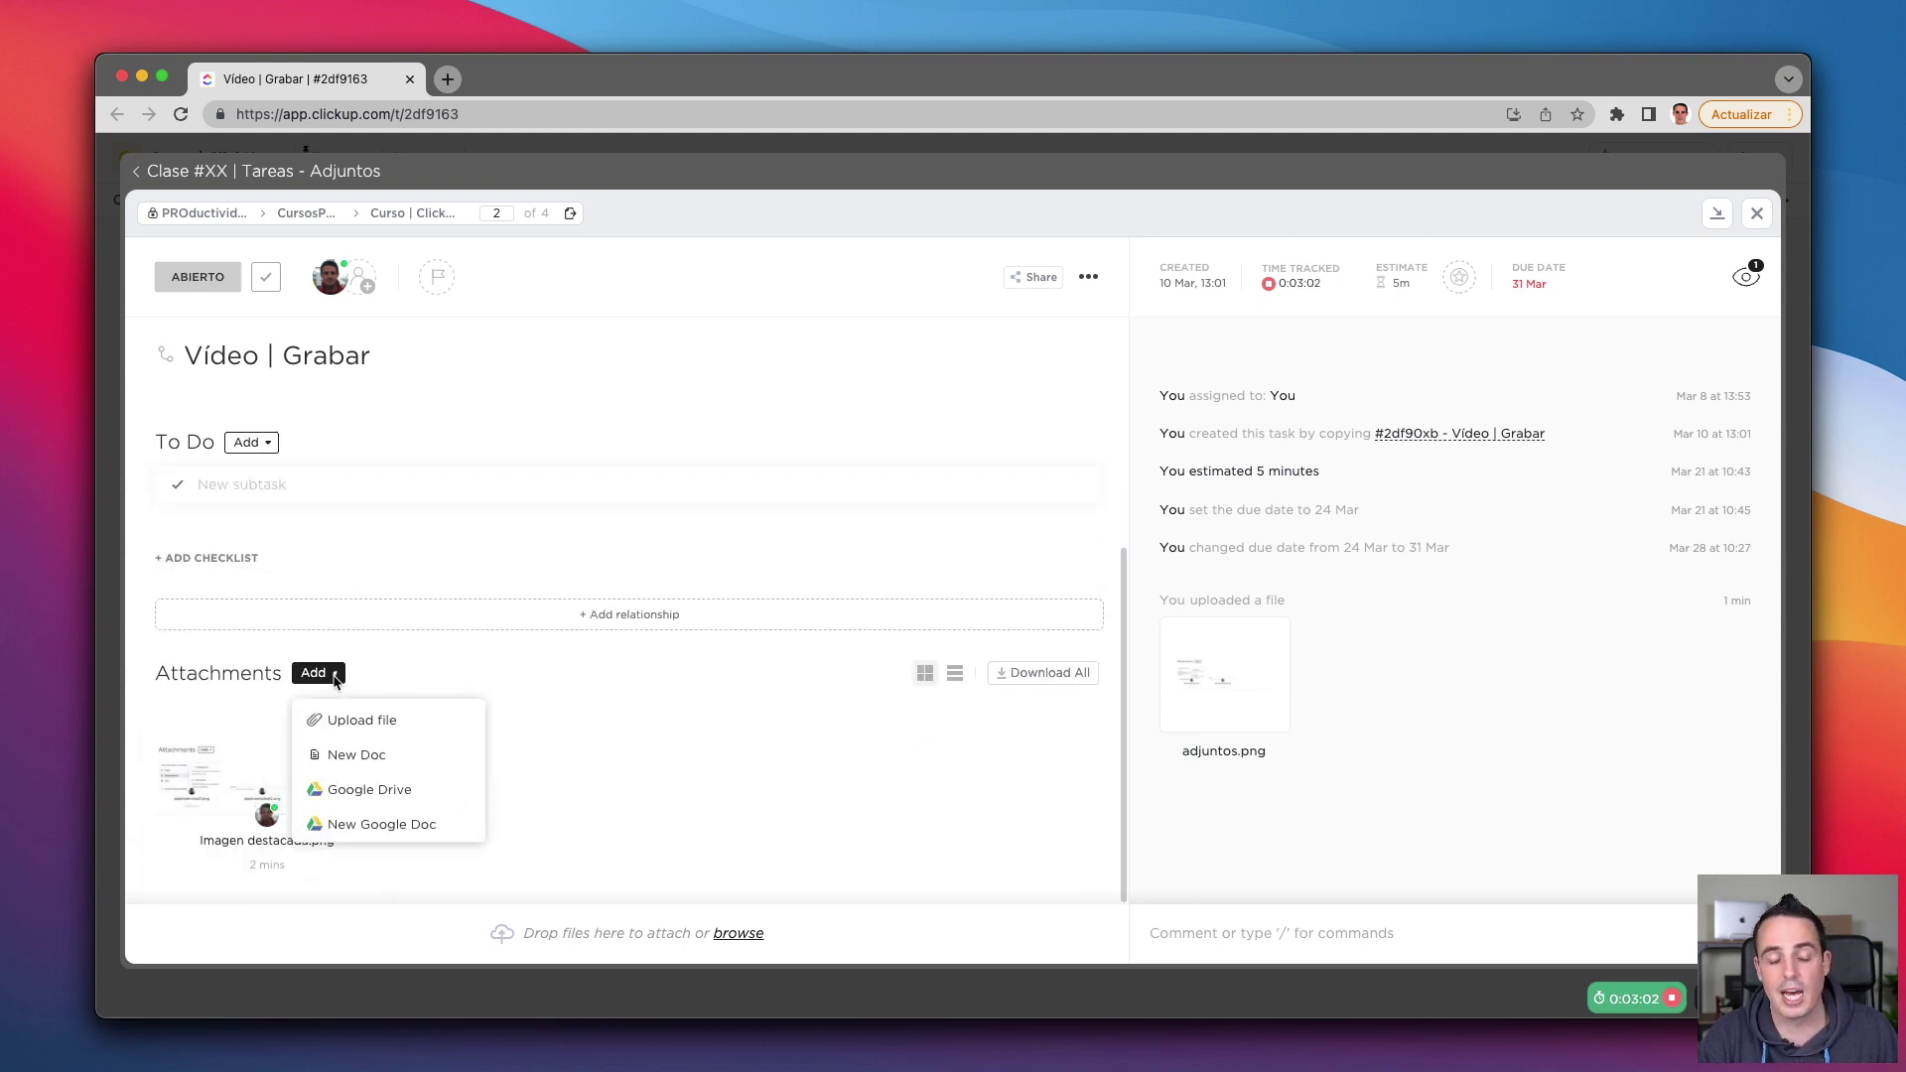
pyautogui.click(353, 794)
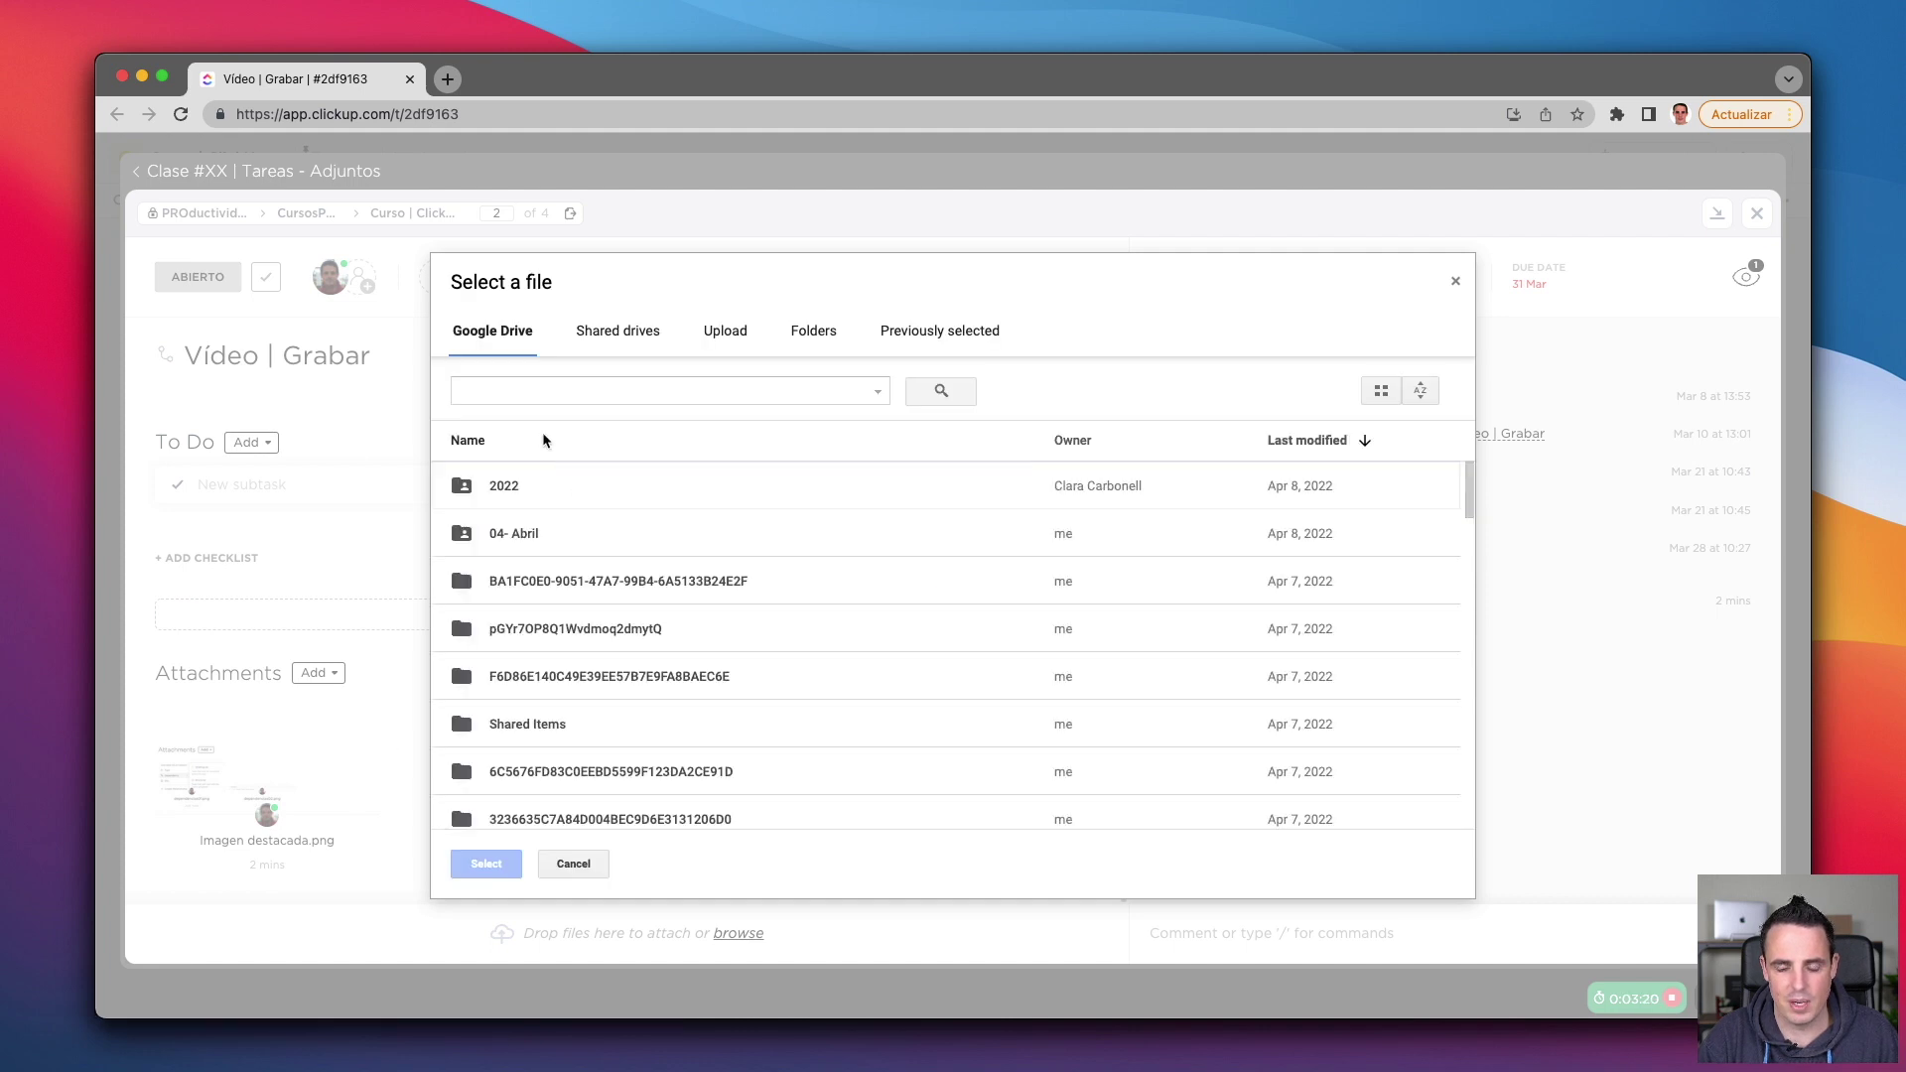
pyautogui.click(523, 393)
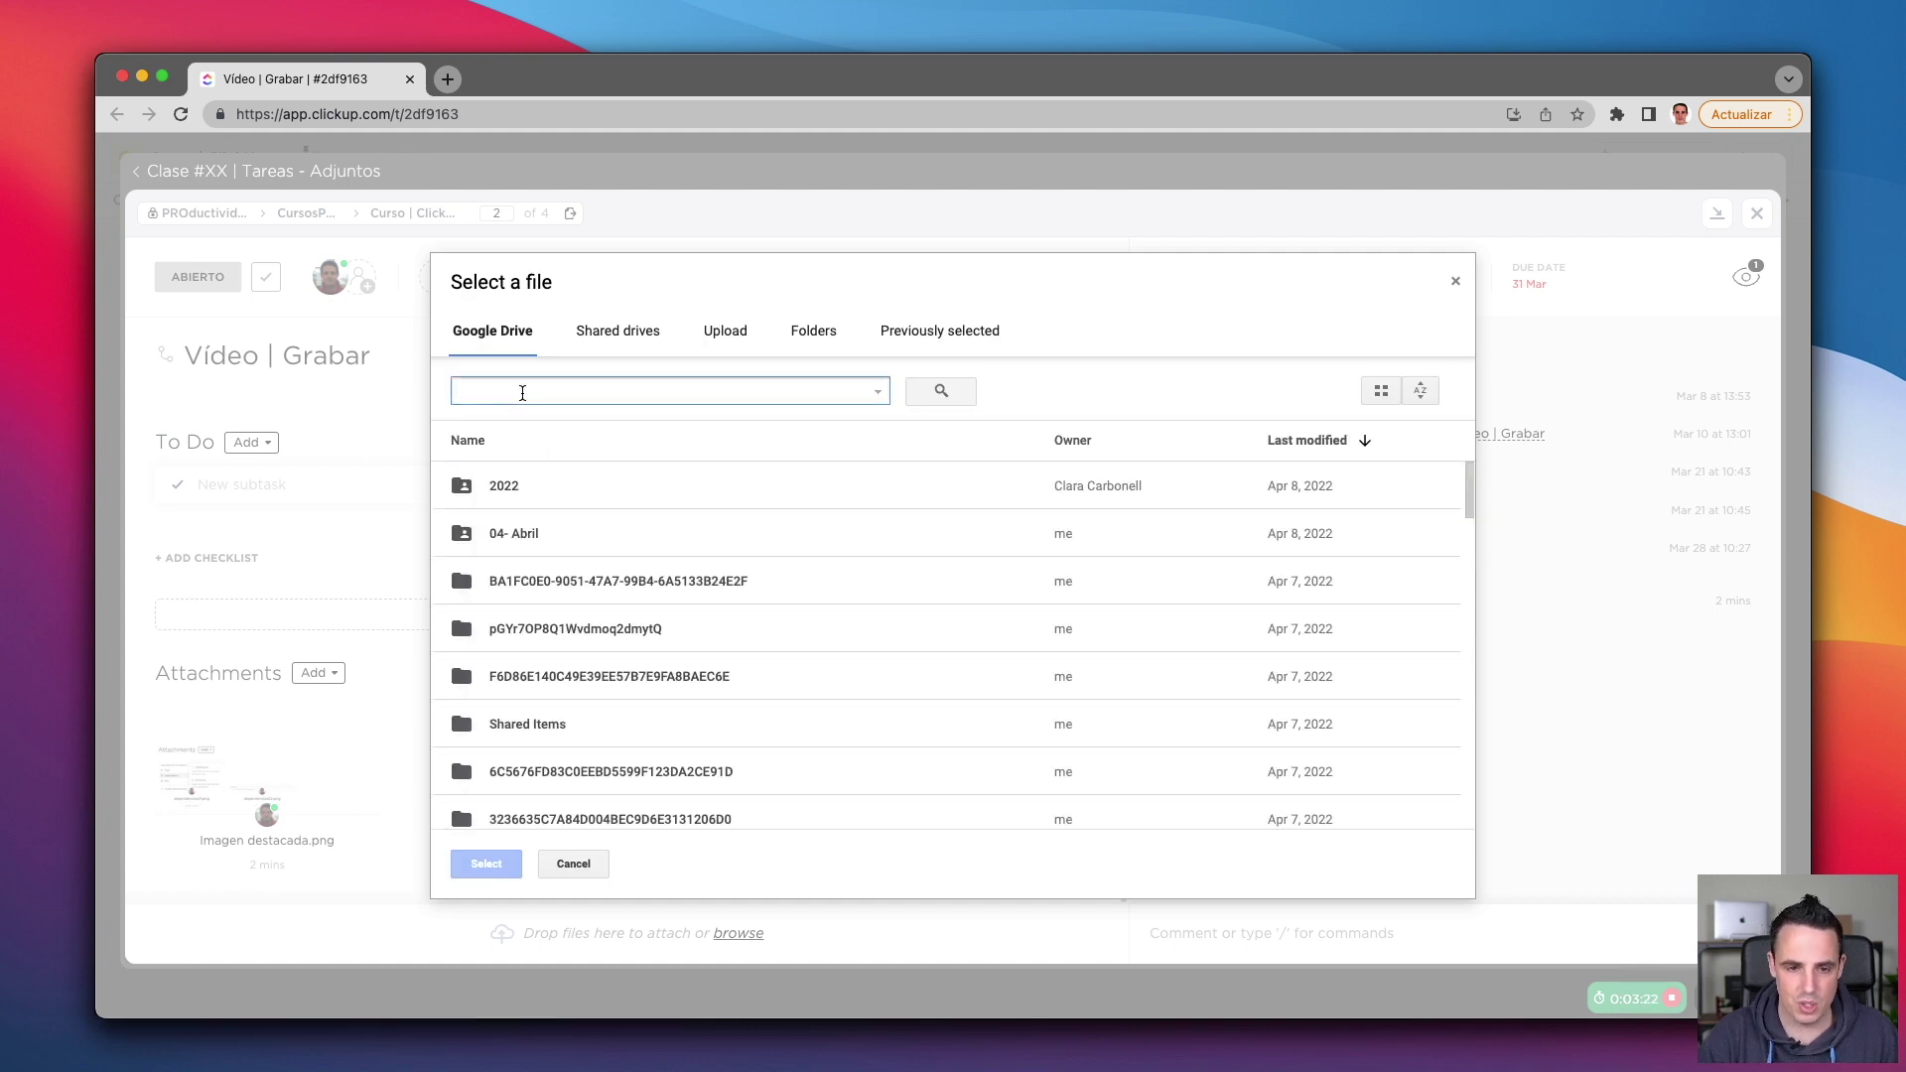
pyautogui.write('ejemplo de d')
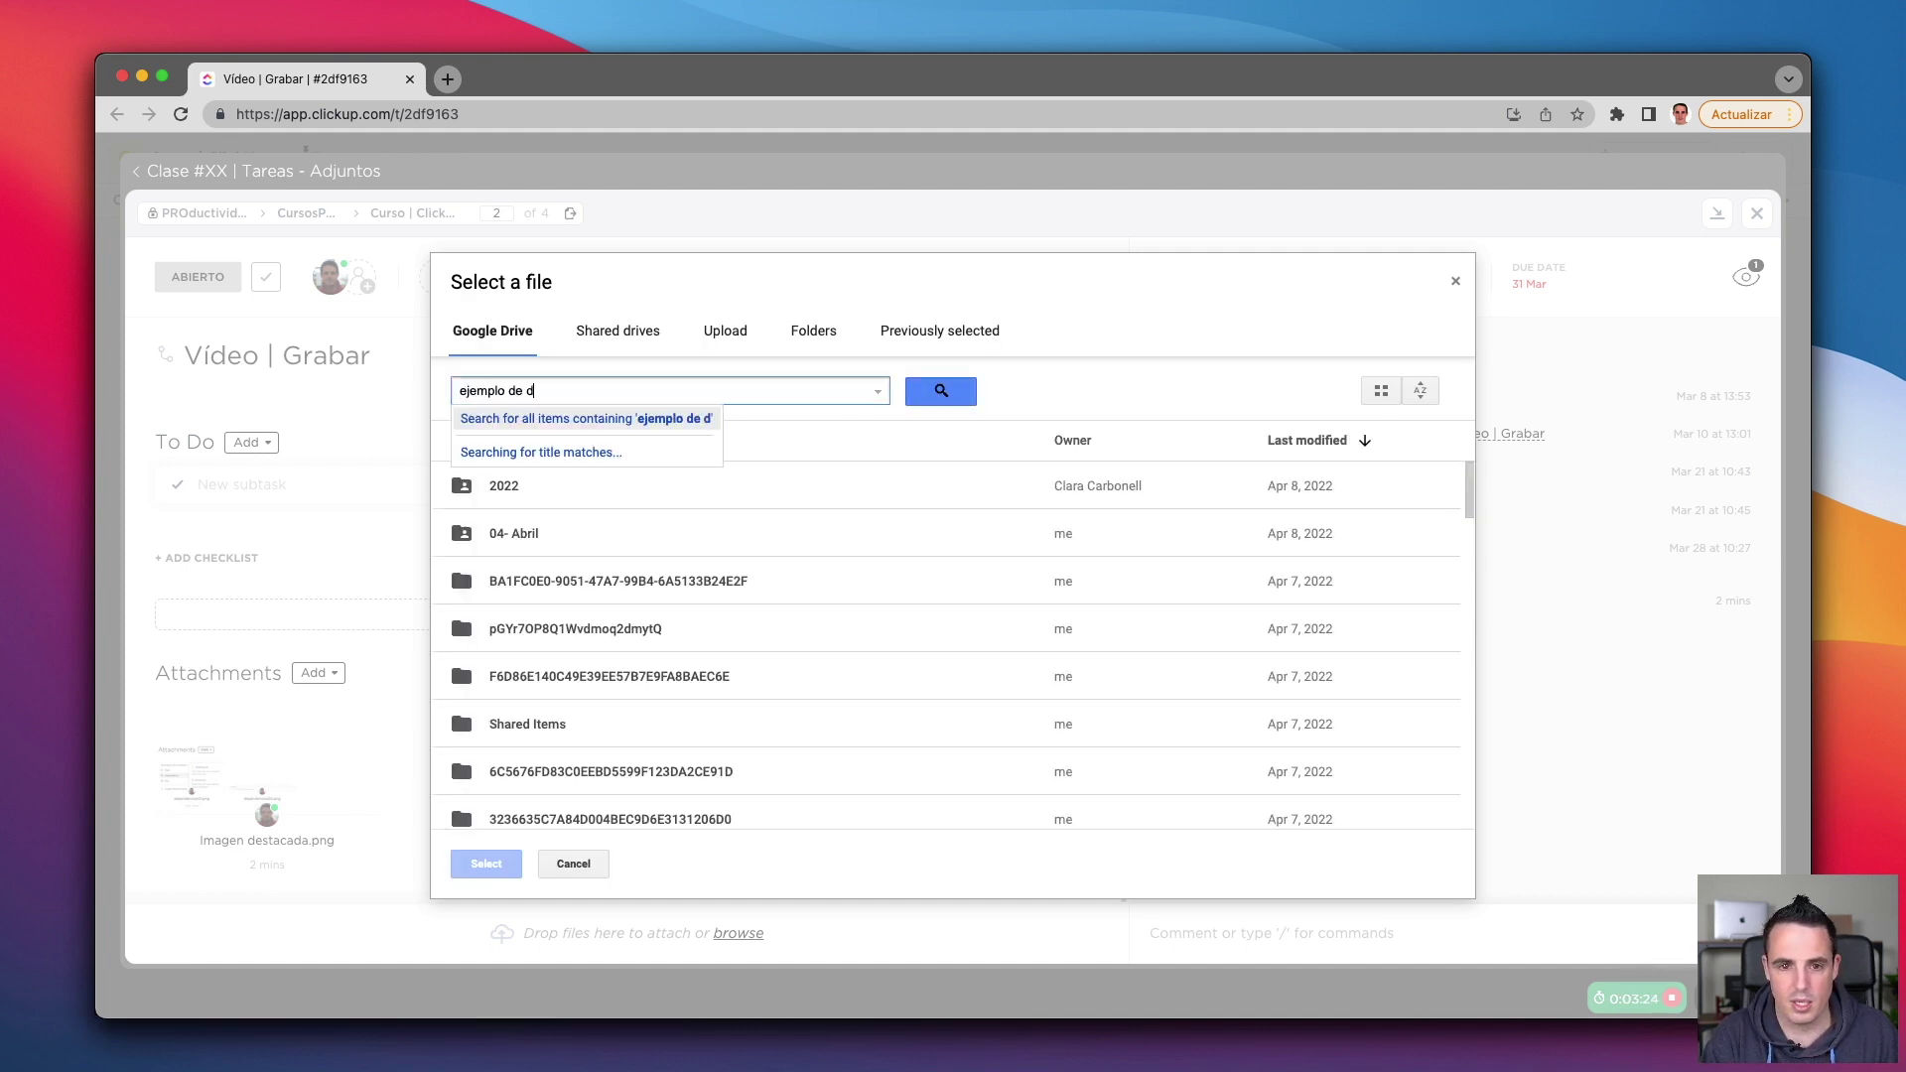
pyautogui.write('ocumento')
pyautogui.press('Return')
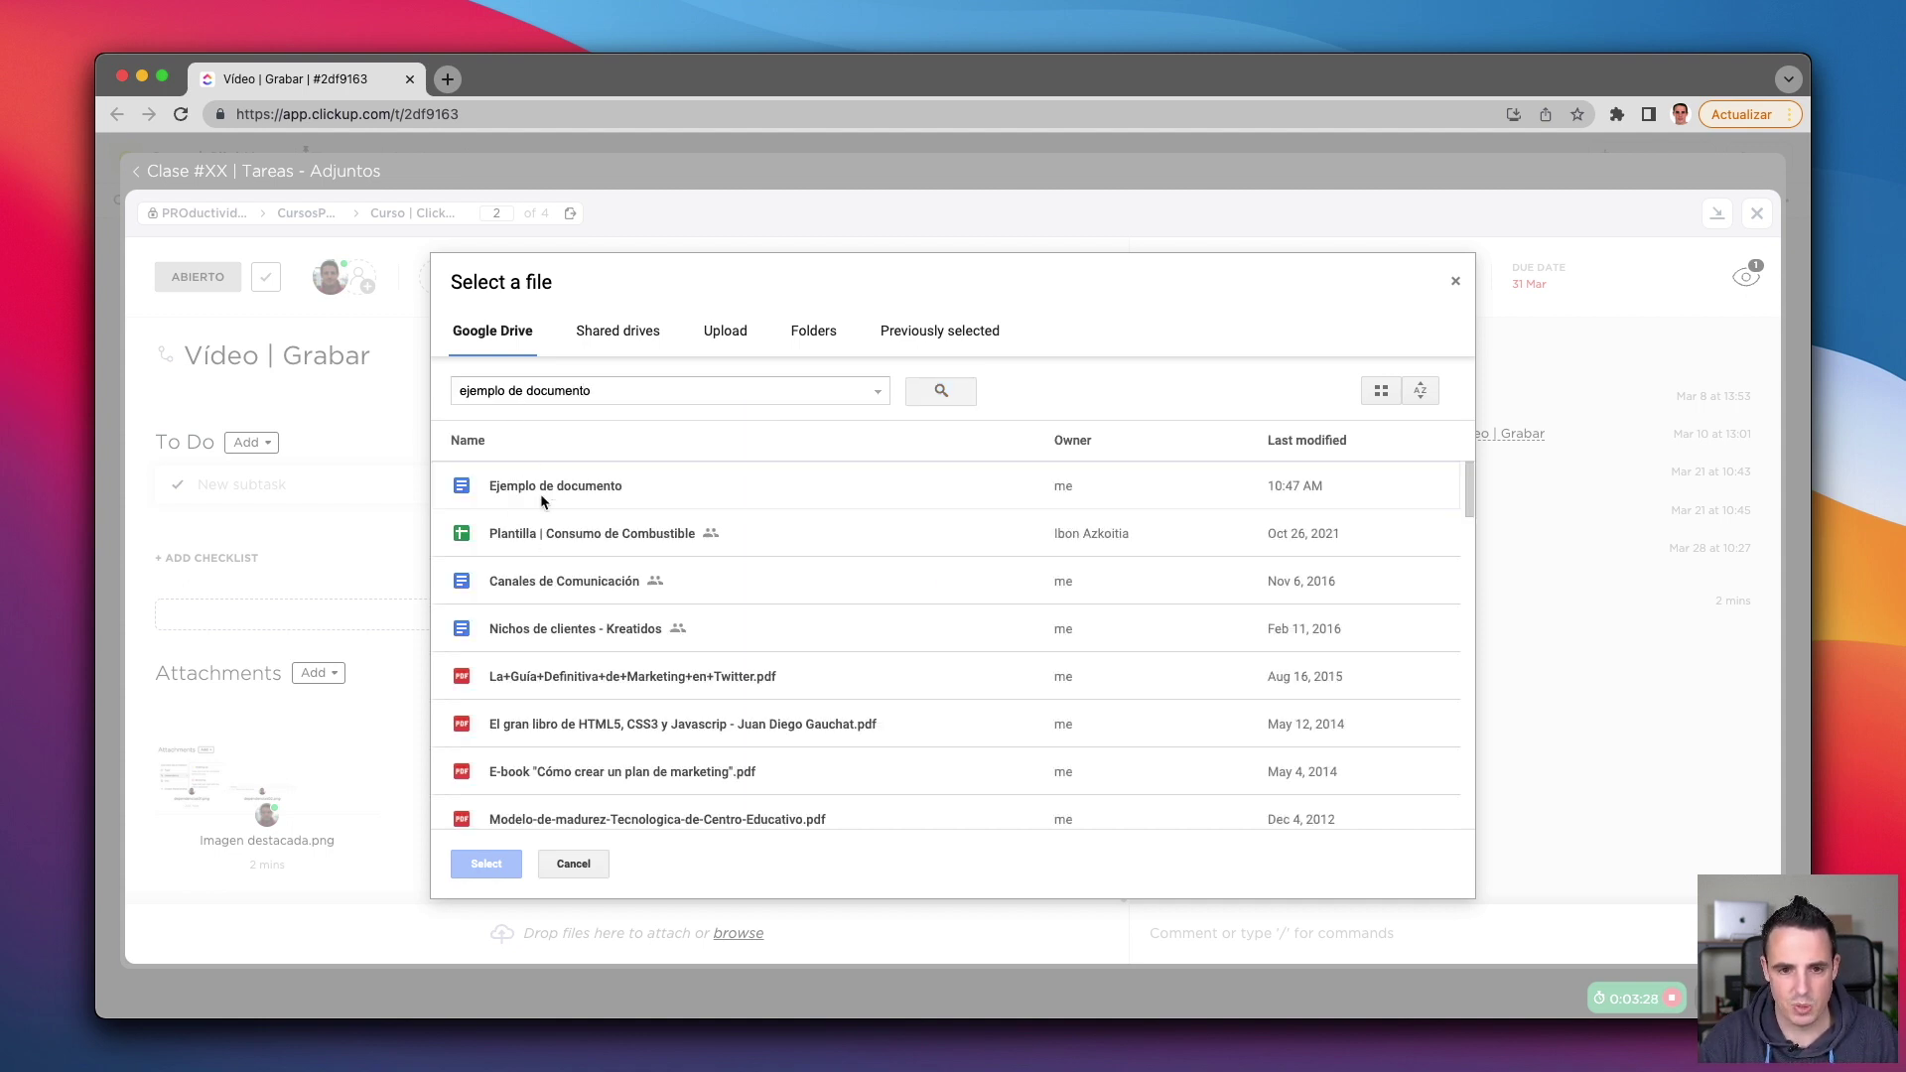
pyautogui.click(544, 497)
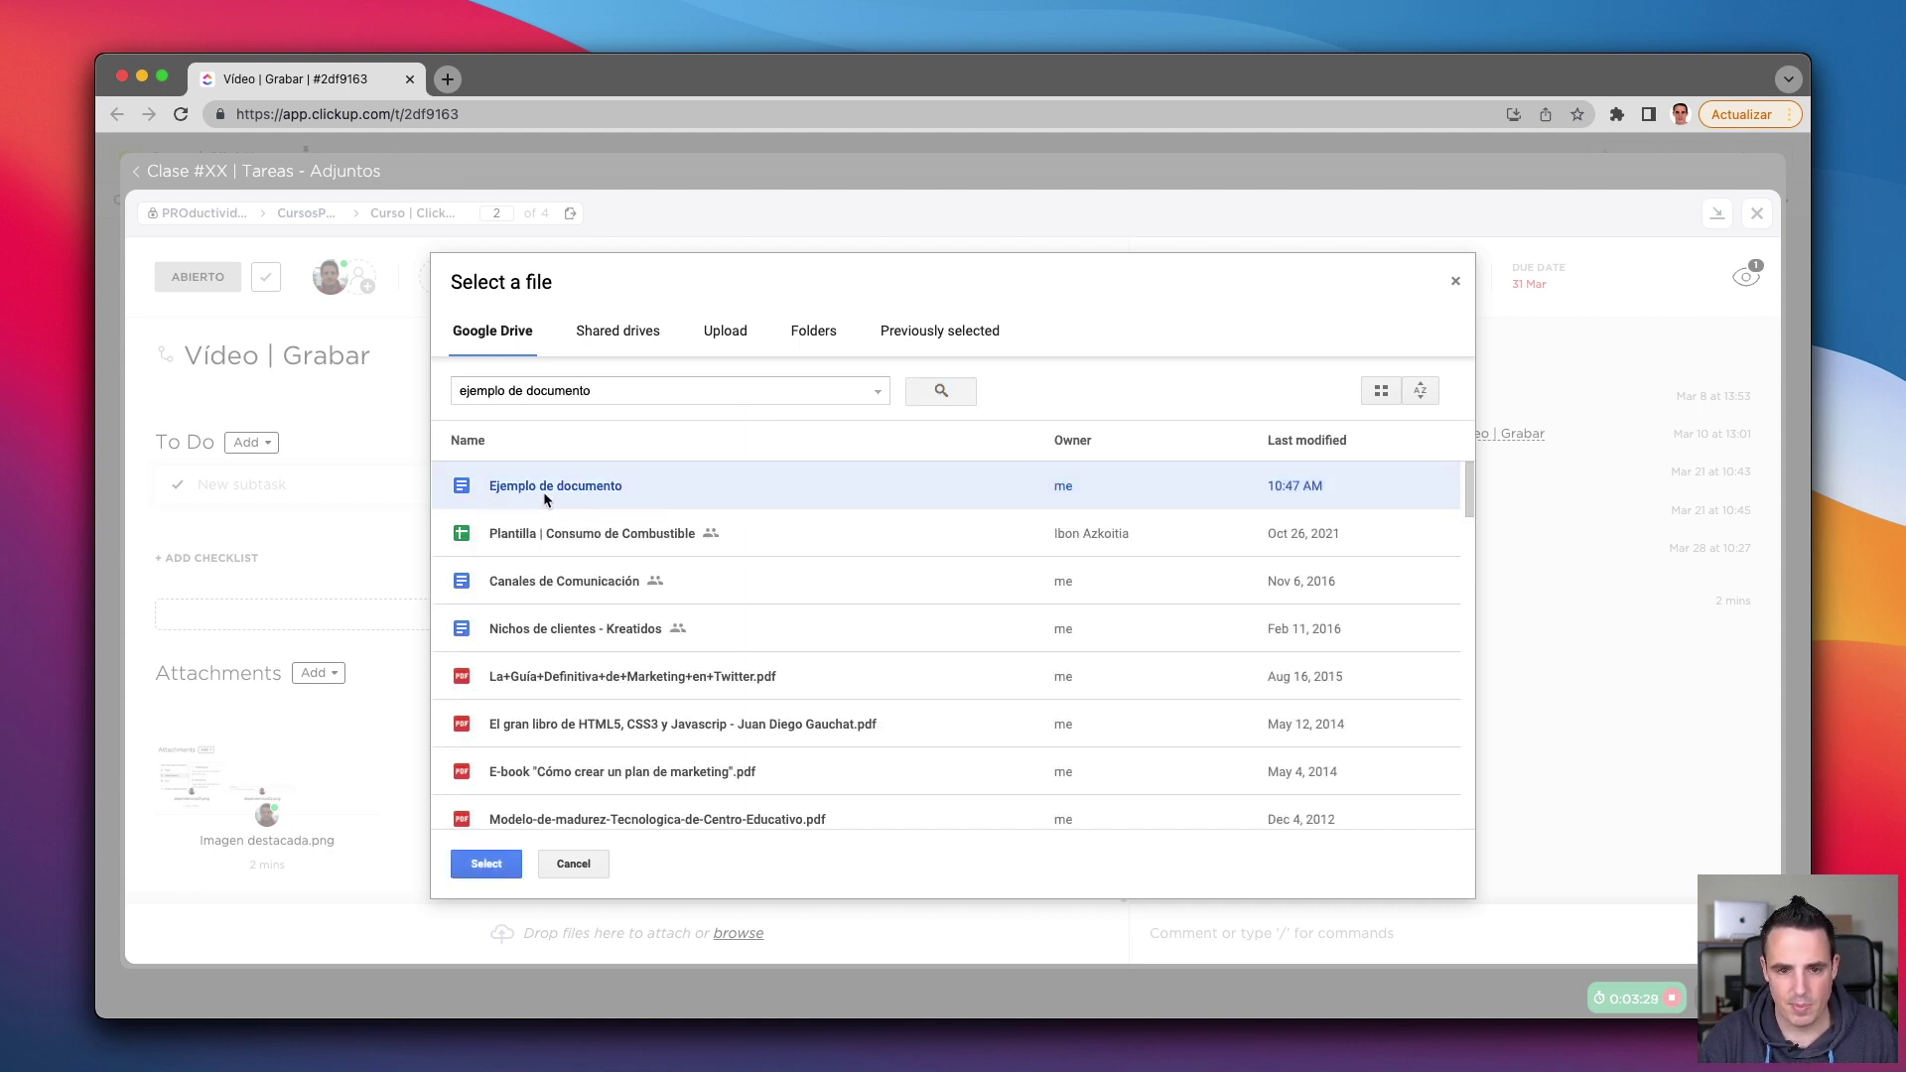
pyautogui.click(487, 864)
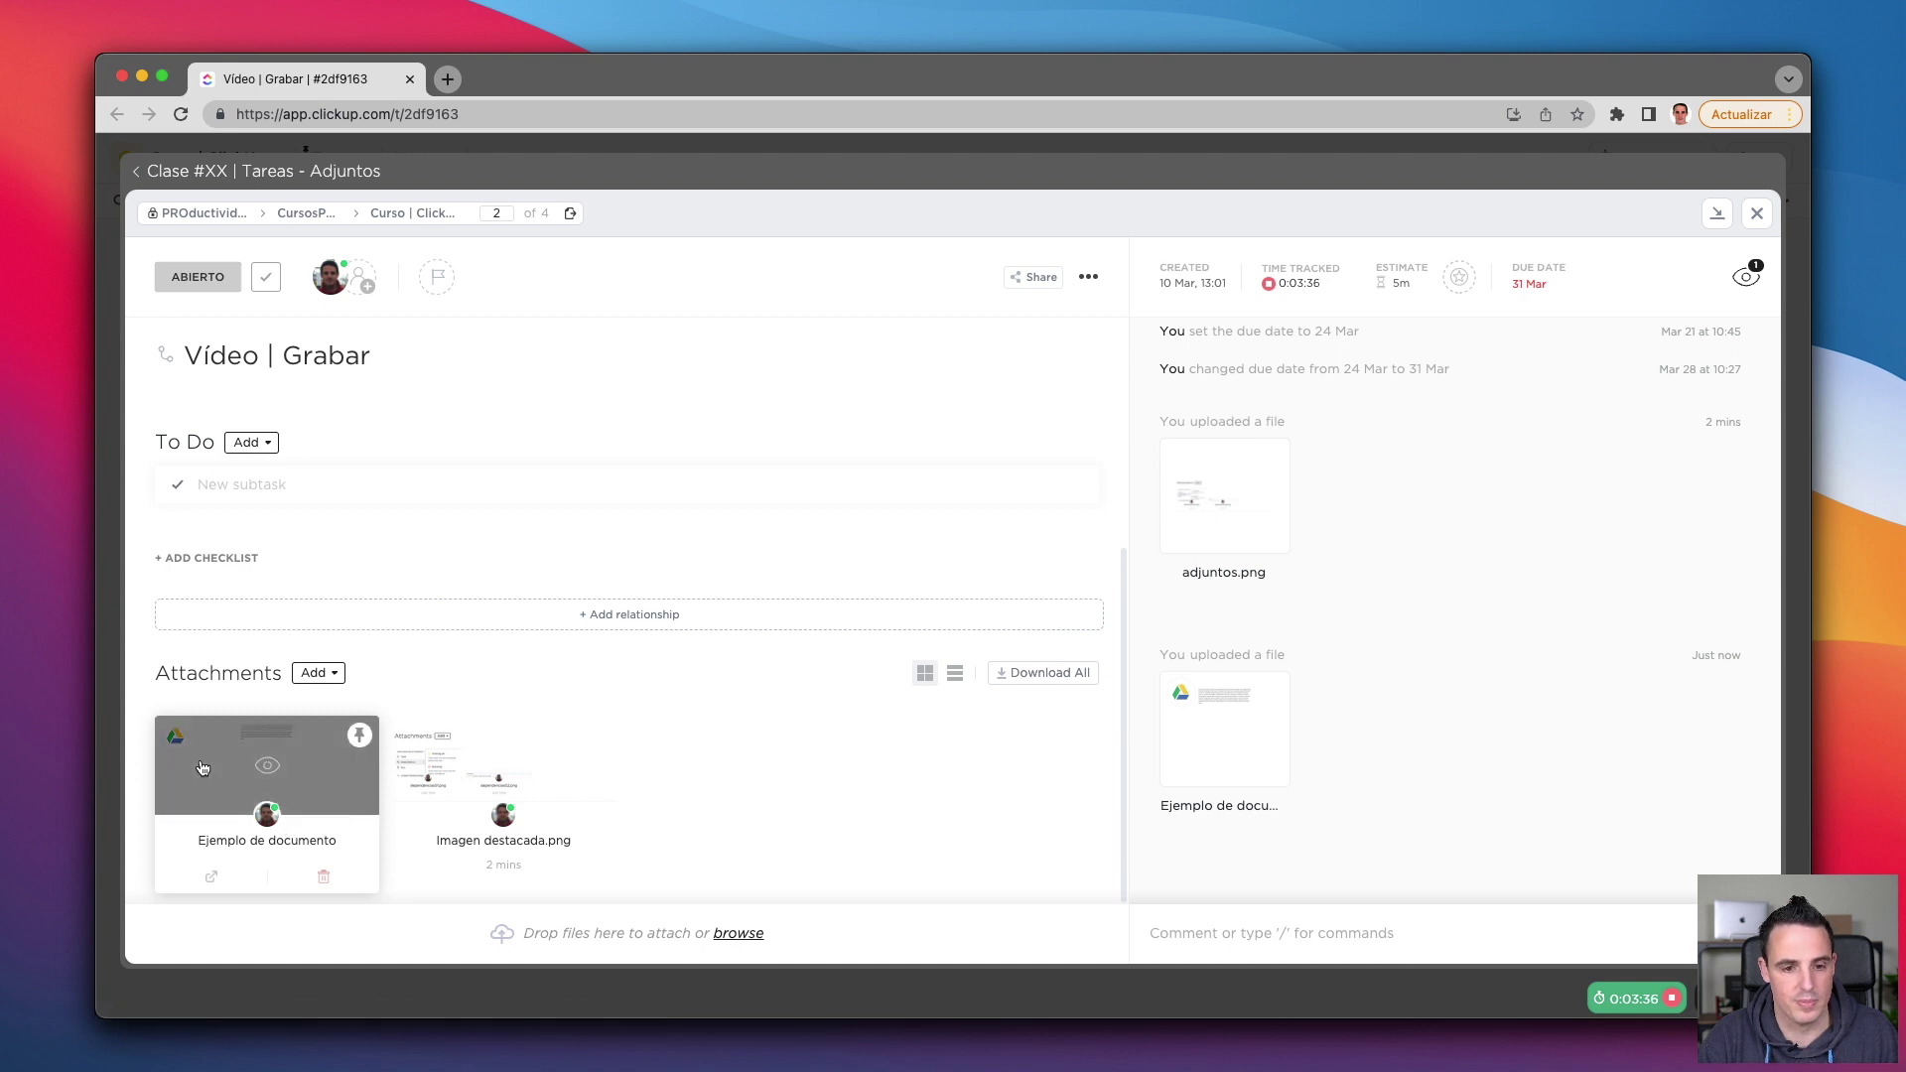
# Open the attached Ejemplo de documento and paste a copy of its lorem ipsum paragraph below the original.
pyautogui.click(266, 770)
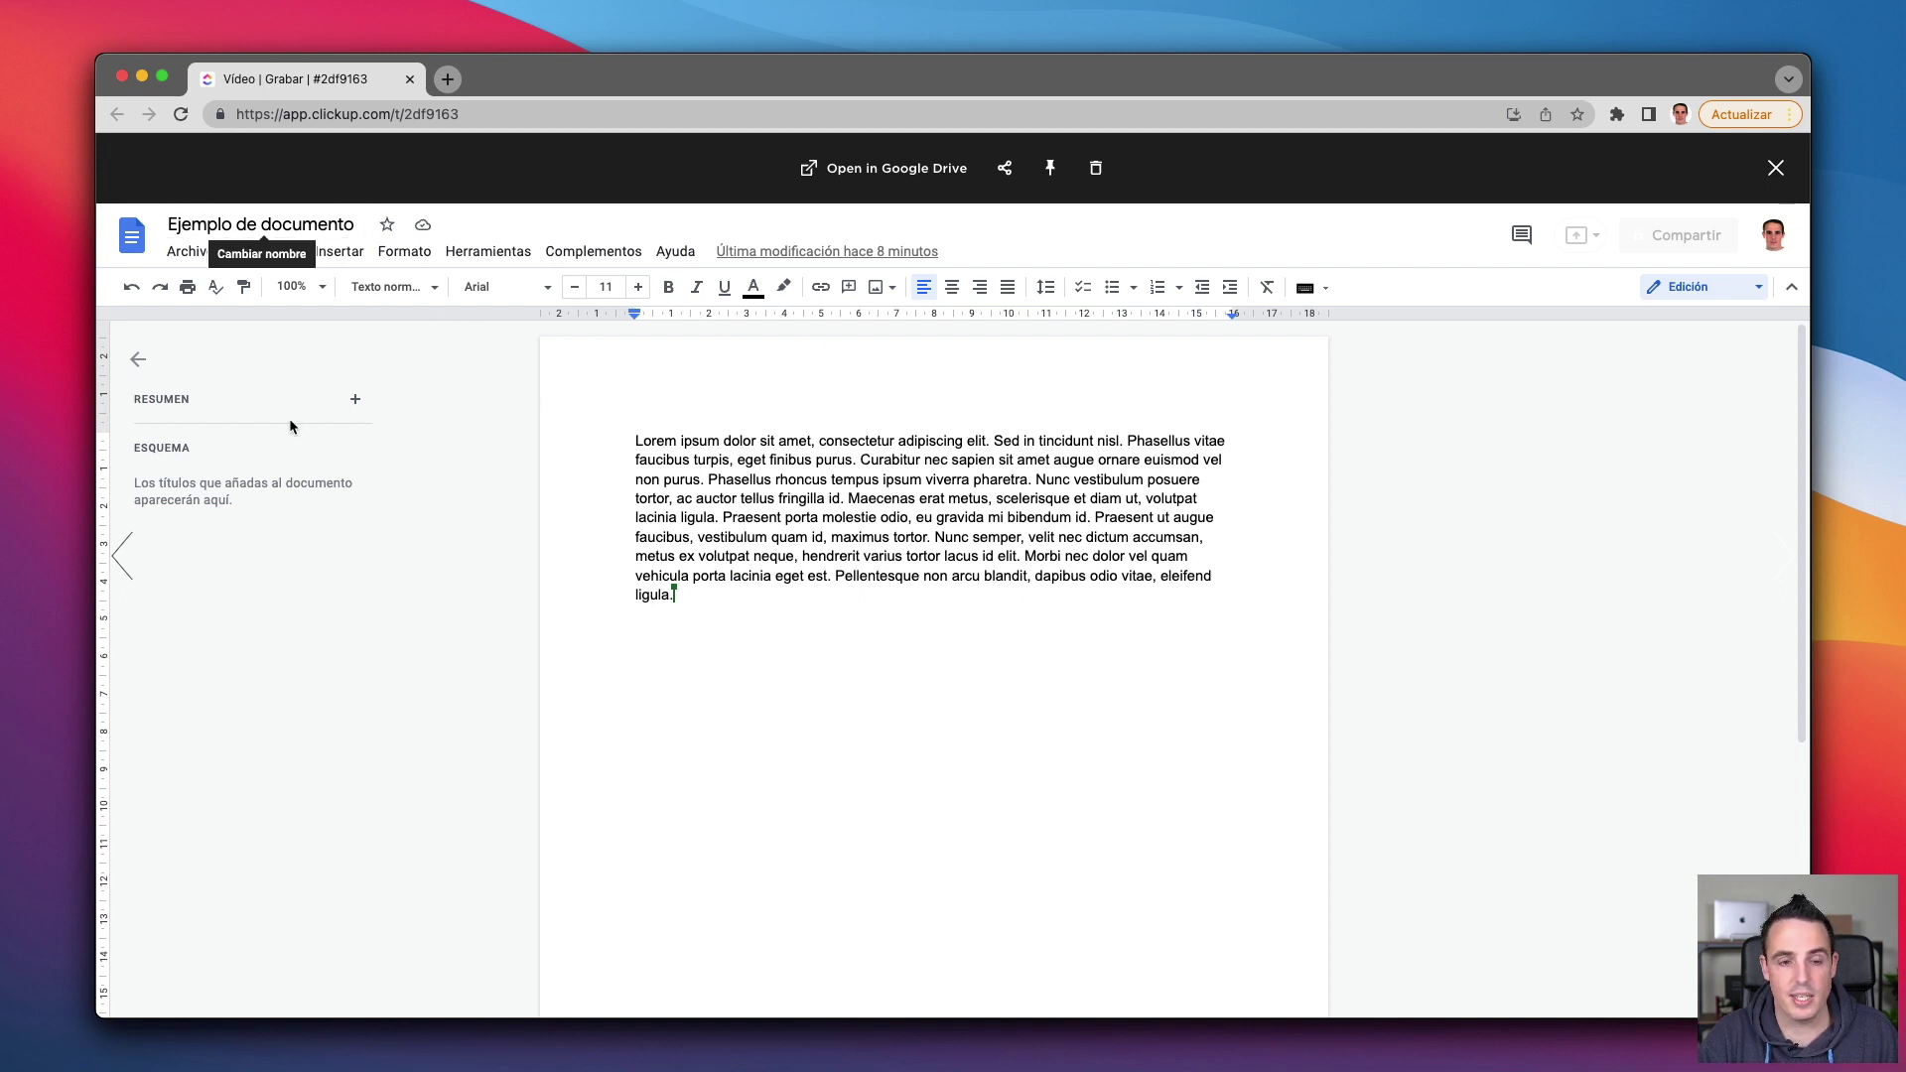
pyautogui.press('Return')
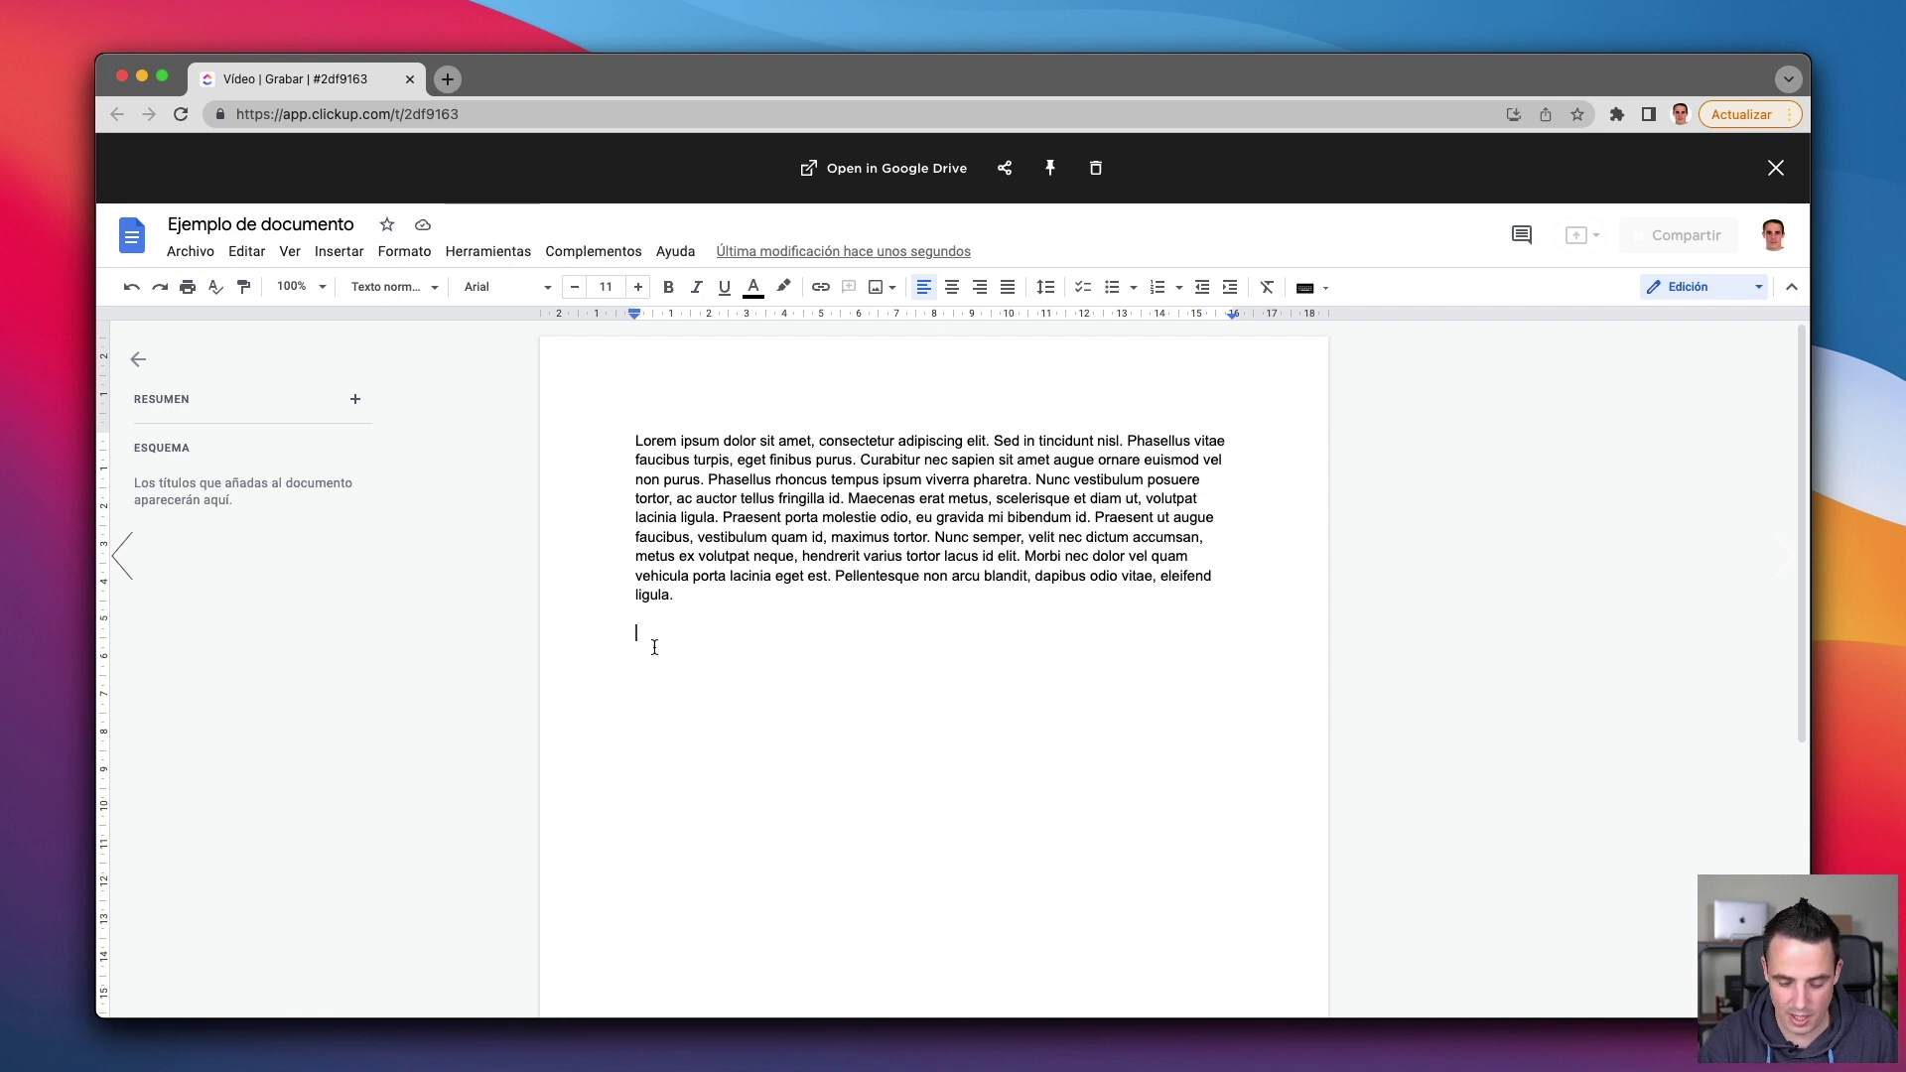
pyautogui.write('I')
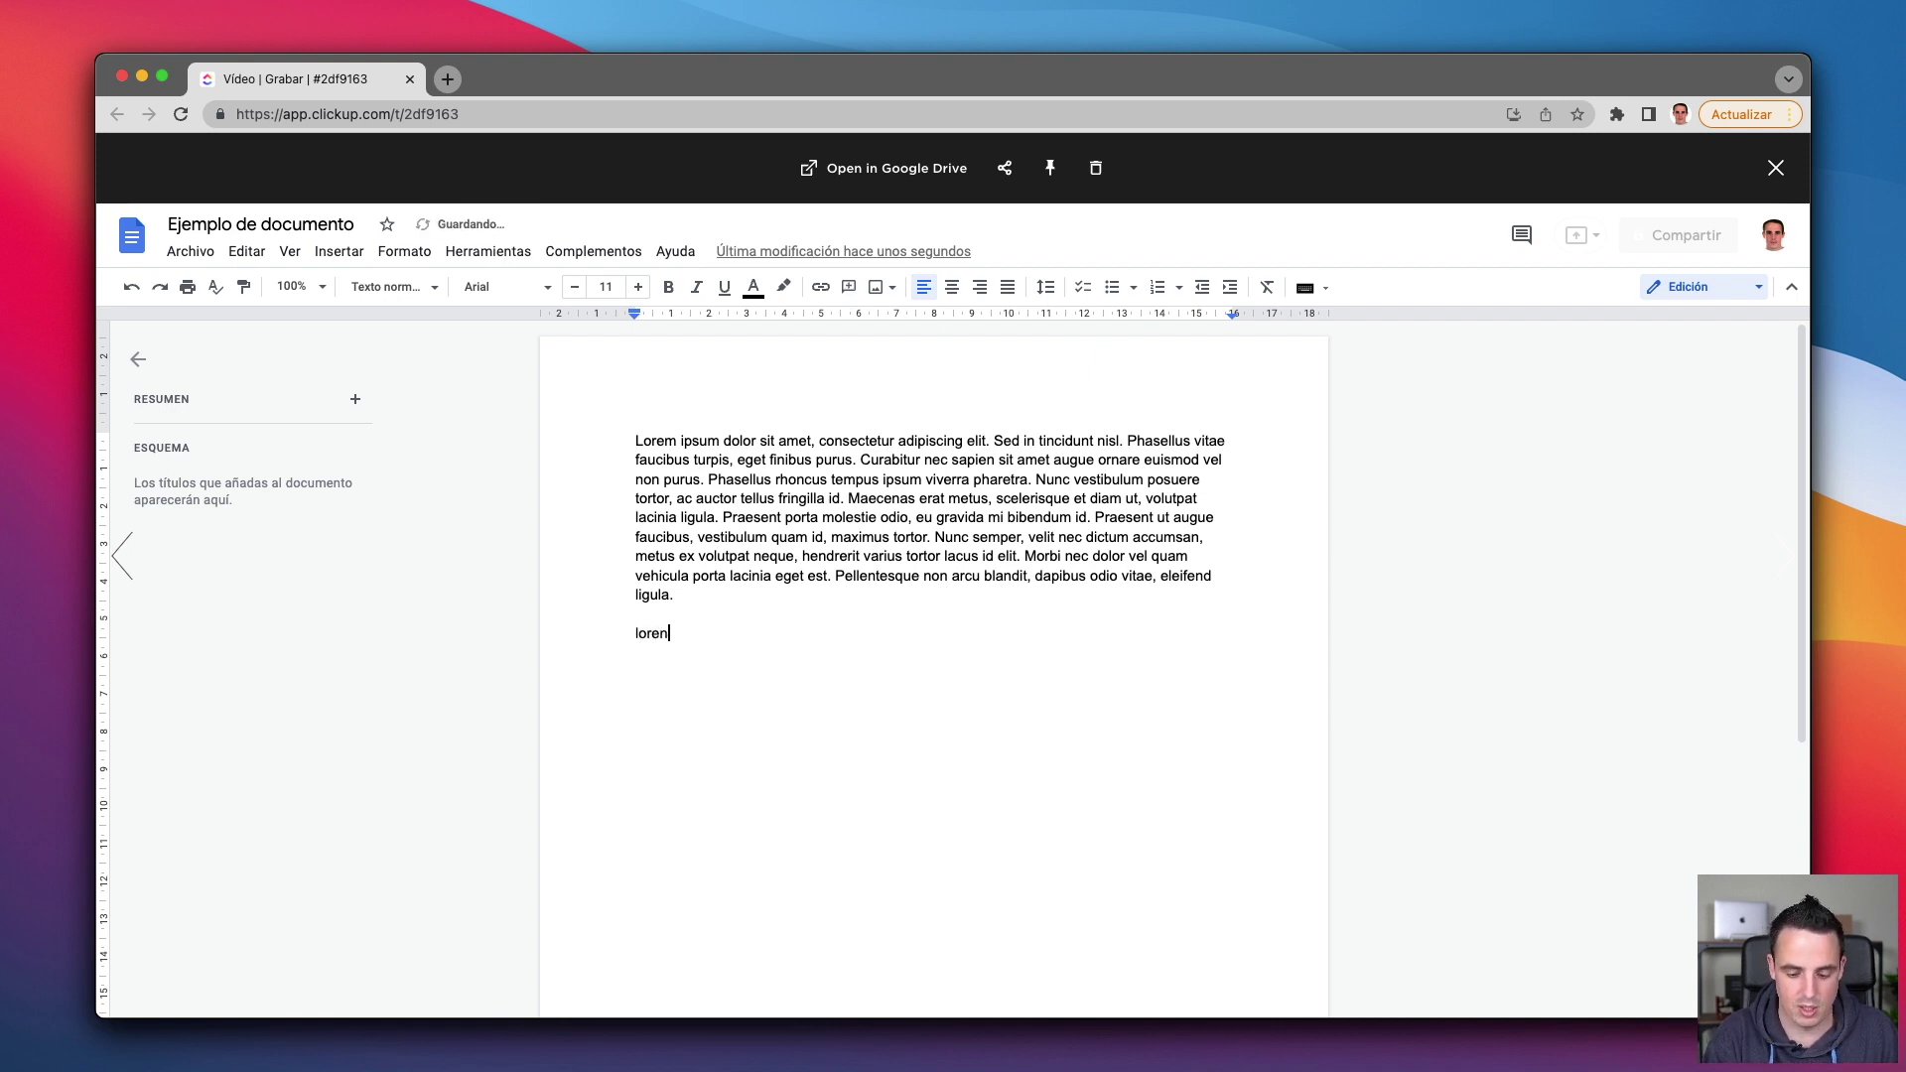
pyautogui.press('super+a')
pyautogui.press('super+c')
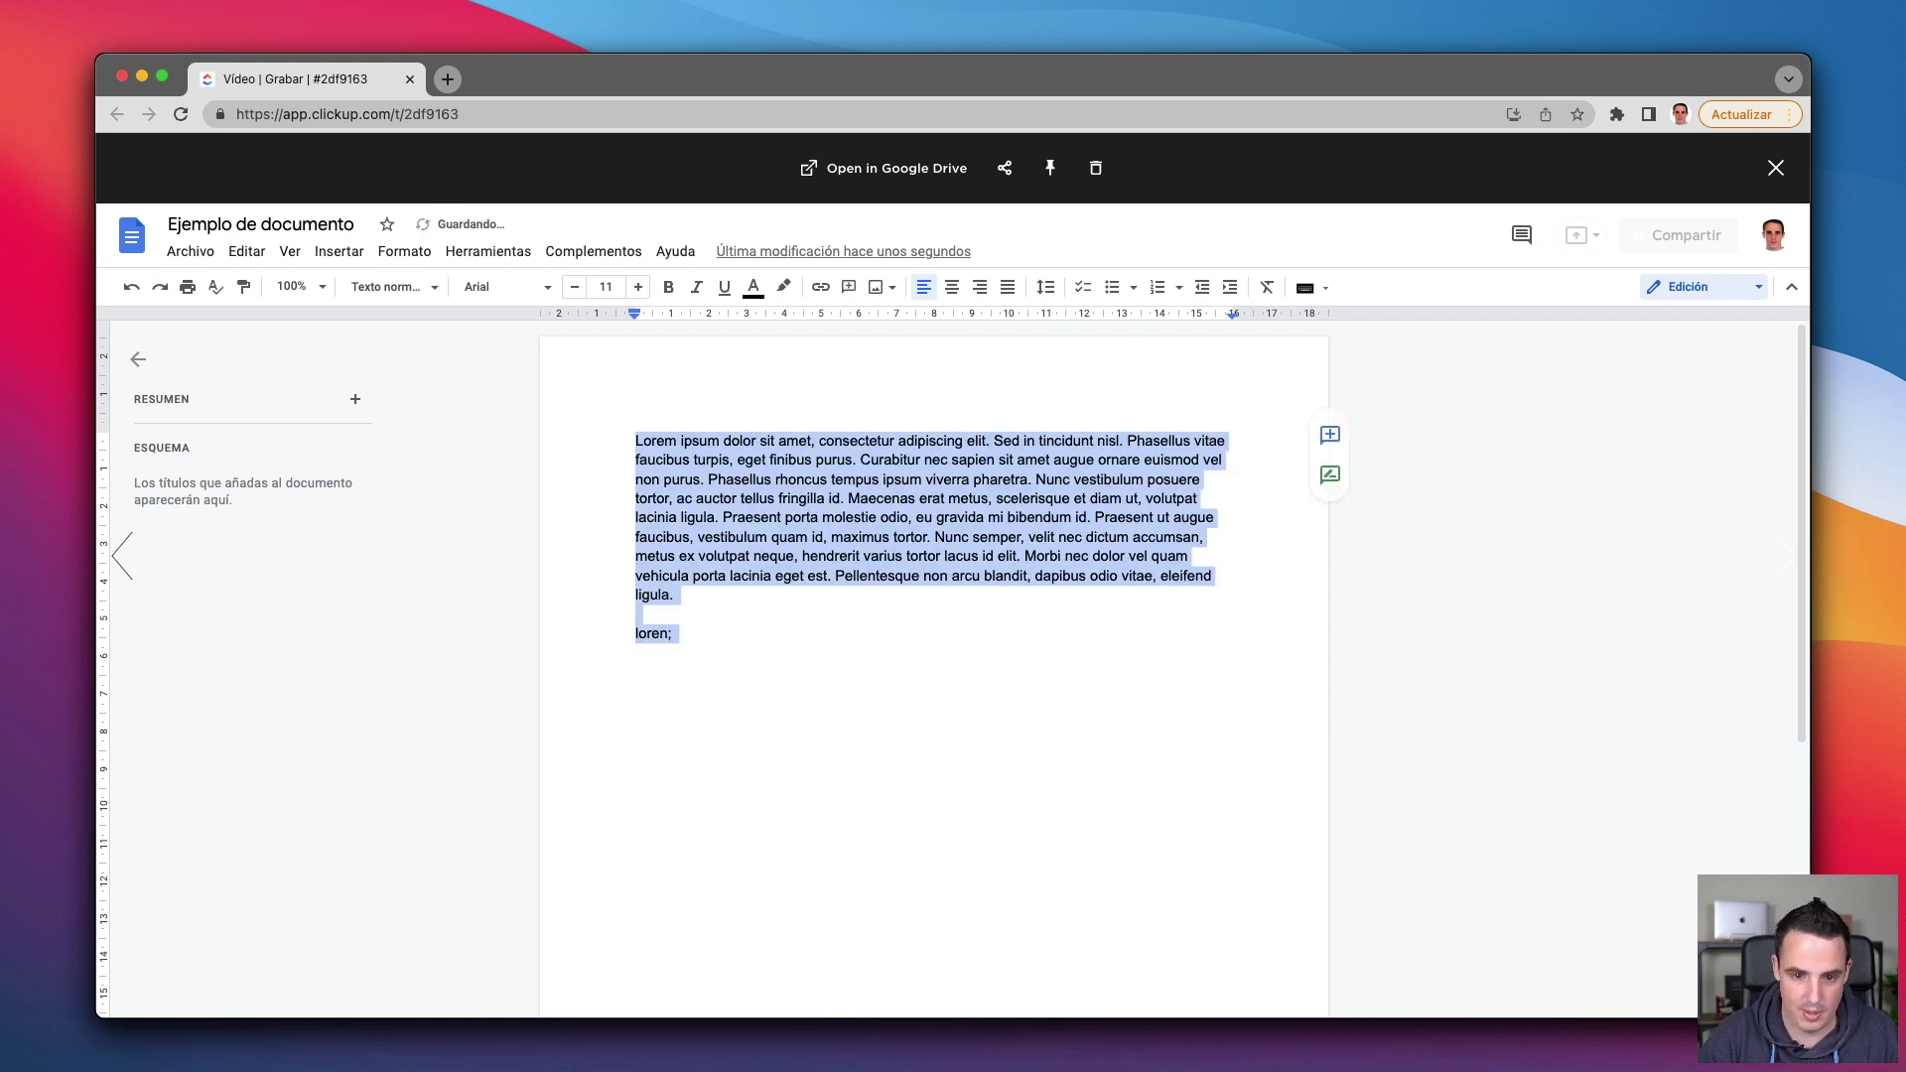
pyautogui.press('Right')
pyautogui.press('shift+super+Left')
pyautogui.press('super+v')
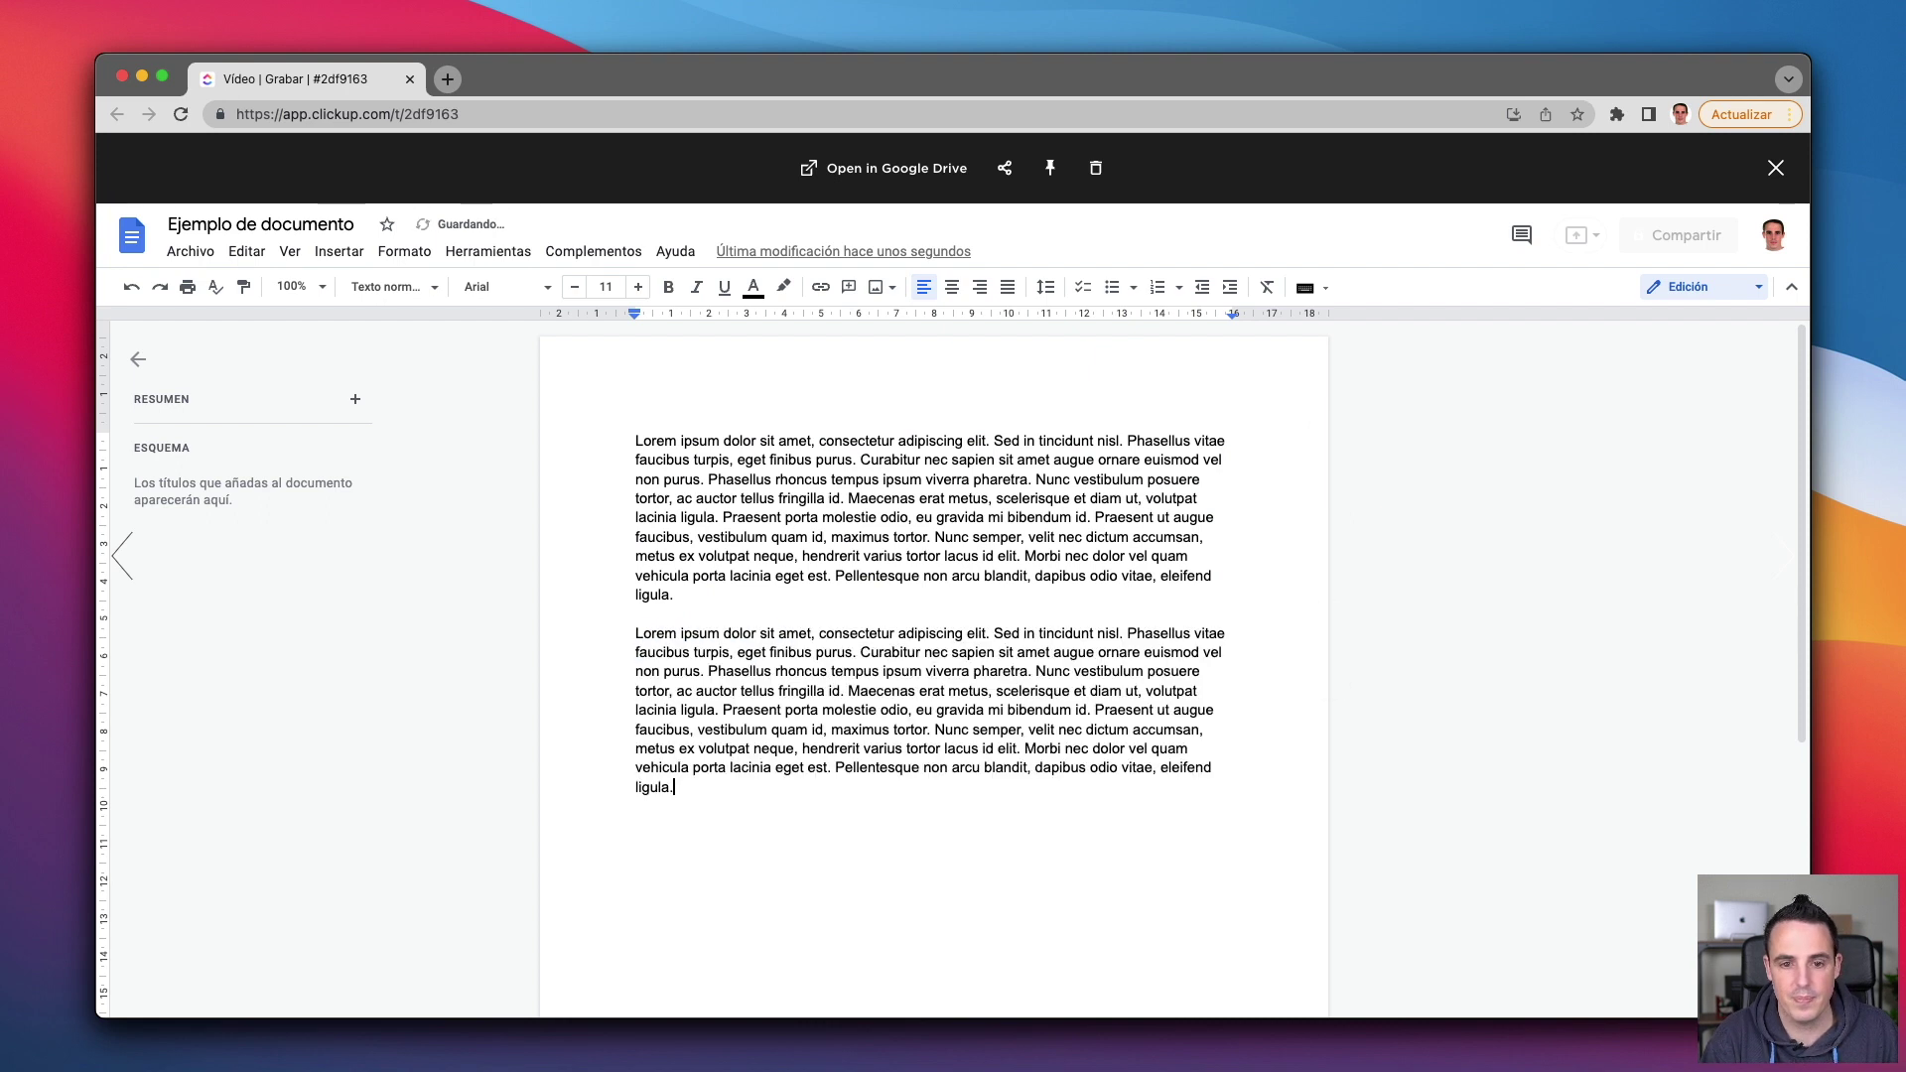
# Add the line "asdfaosidfaslkfdmladsf" below the second paragraph, separated by a blank line.
pyautogui.press('Return')
pyautogui.press('Return')
pyautogui.write('asdfaosidfaslkfdmladsf')
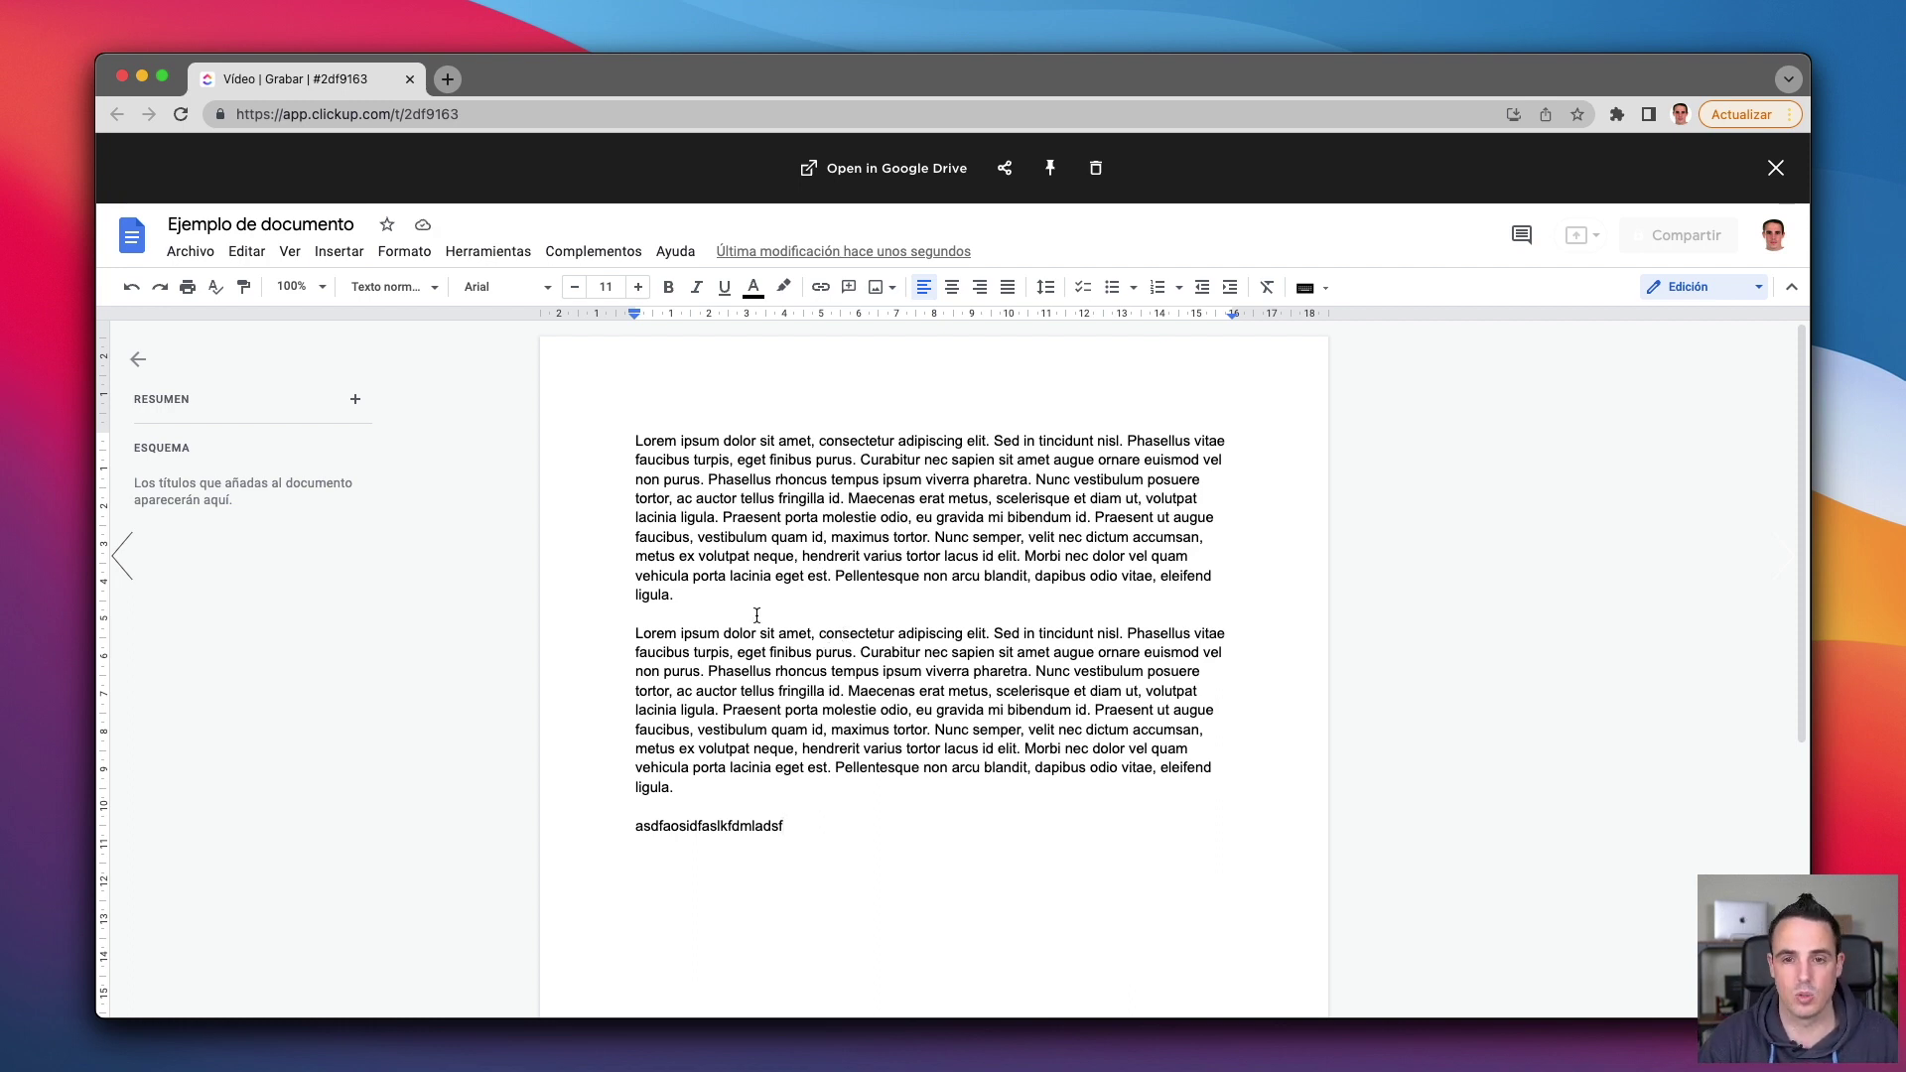
# Open the document in Google Drive, compare it with the embedded version, and close the embedded view to return to the task.
pyautogui.click(888, 171)
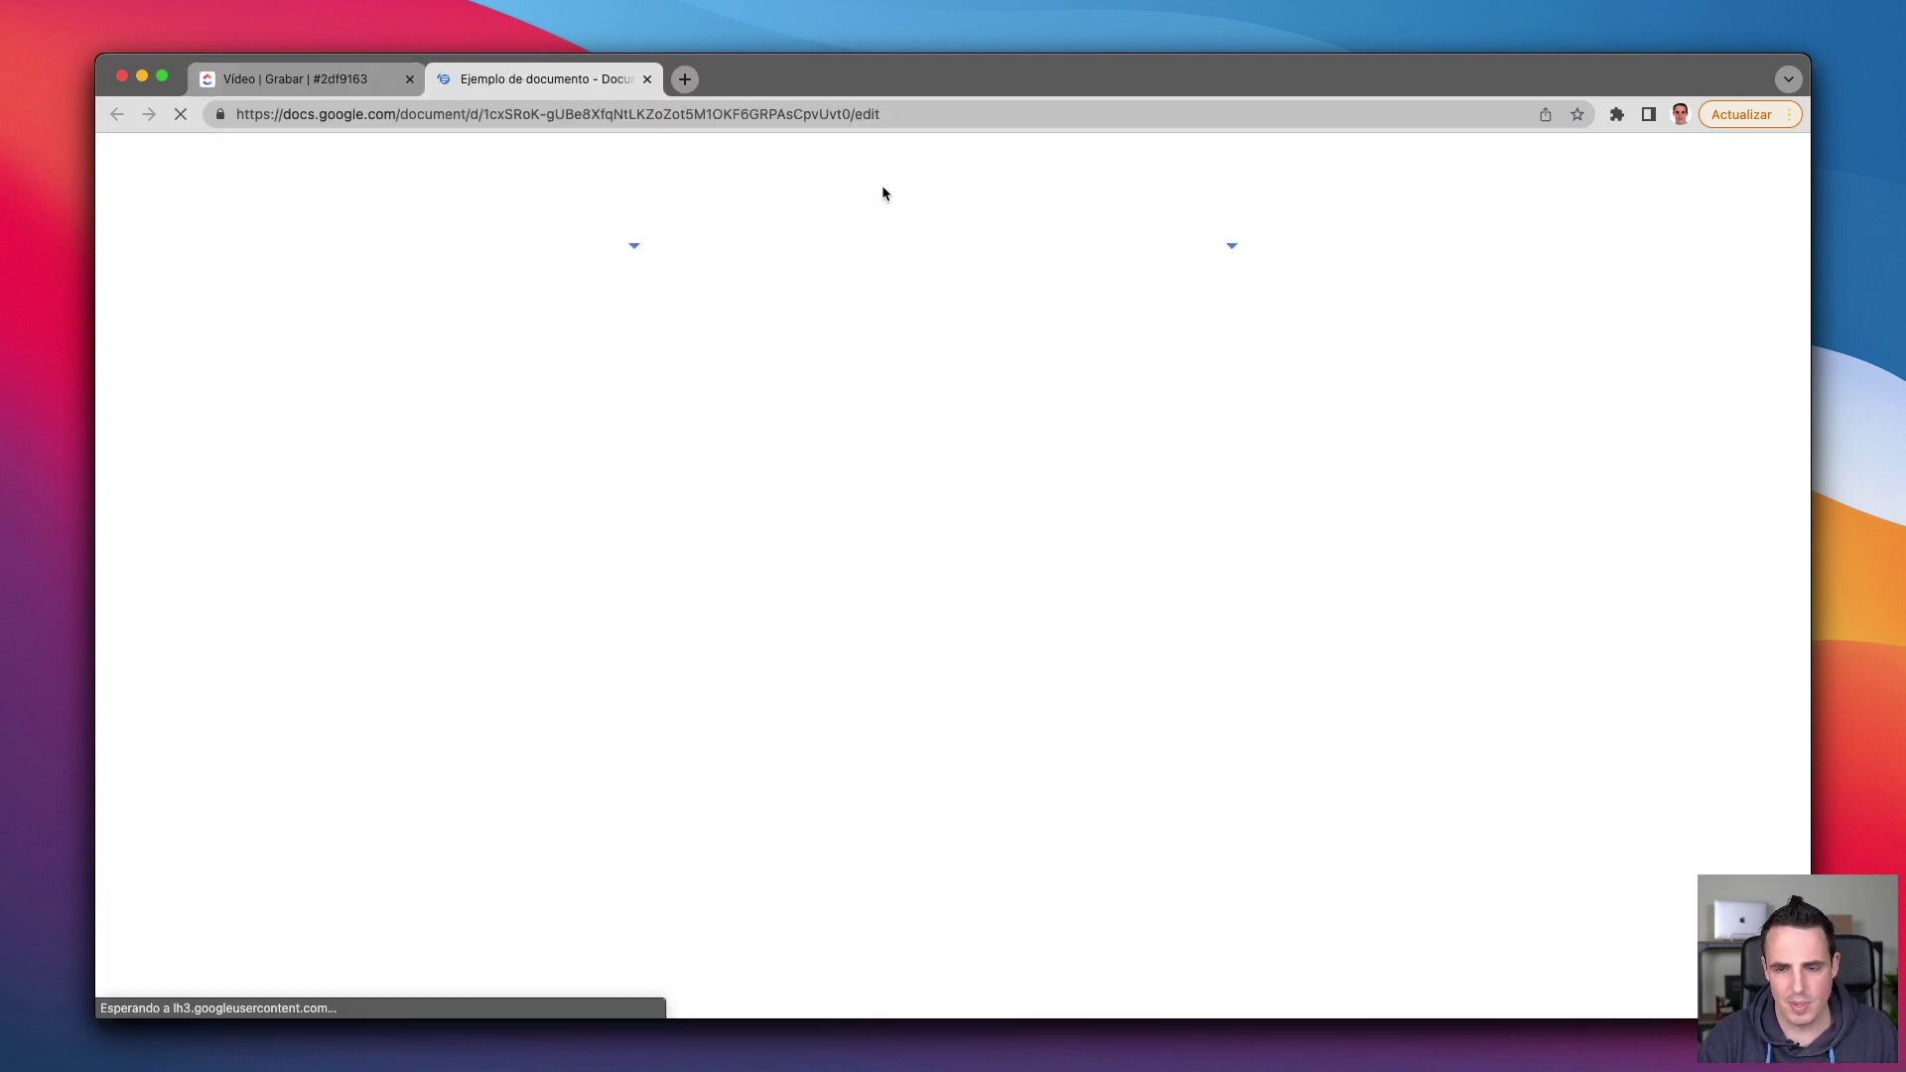
pyautogui.click(349, 84)
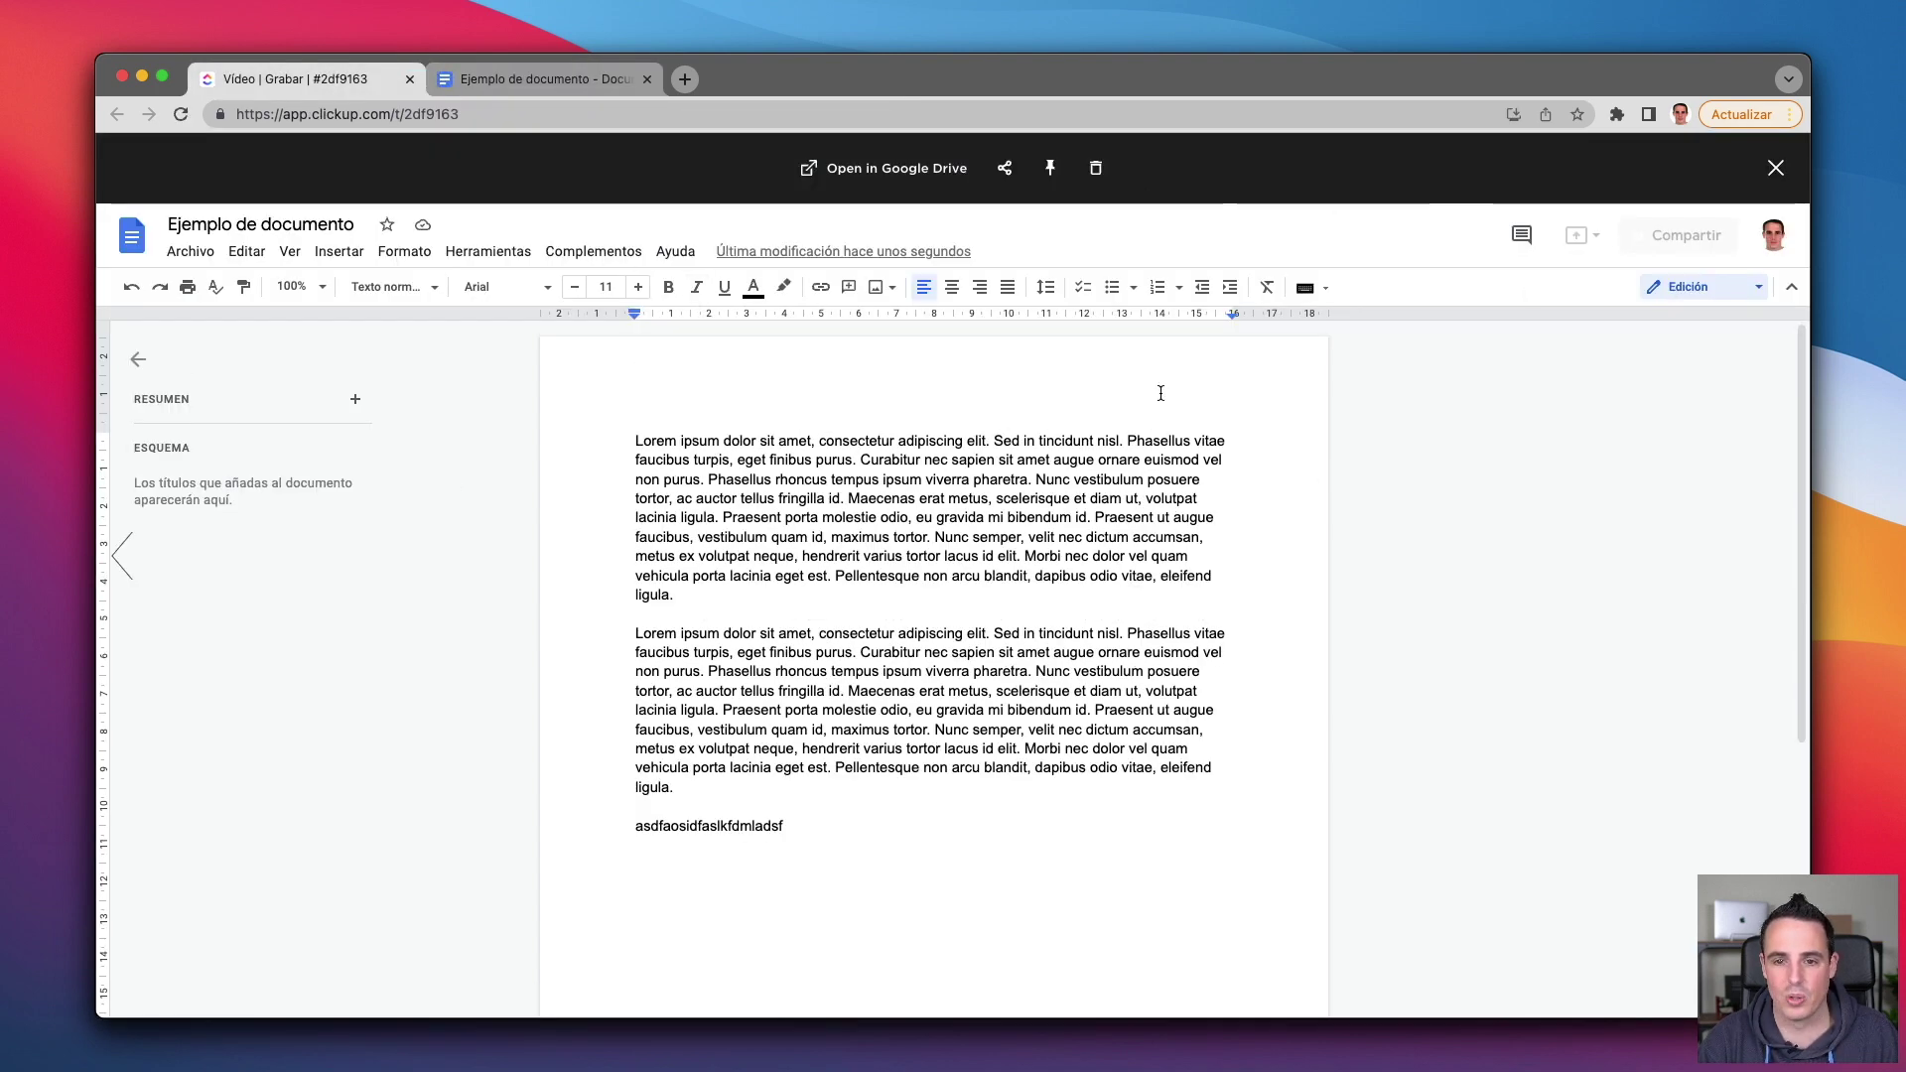
pyautogui.click(543, 79)
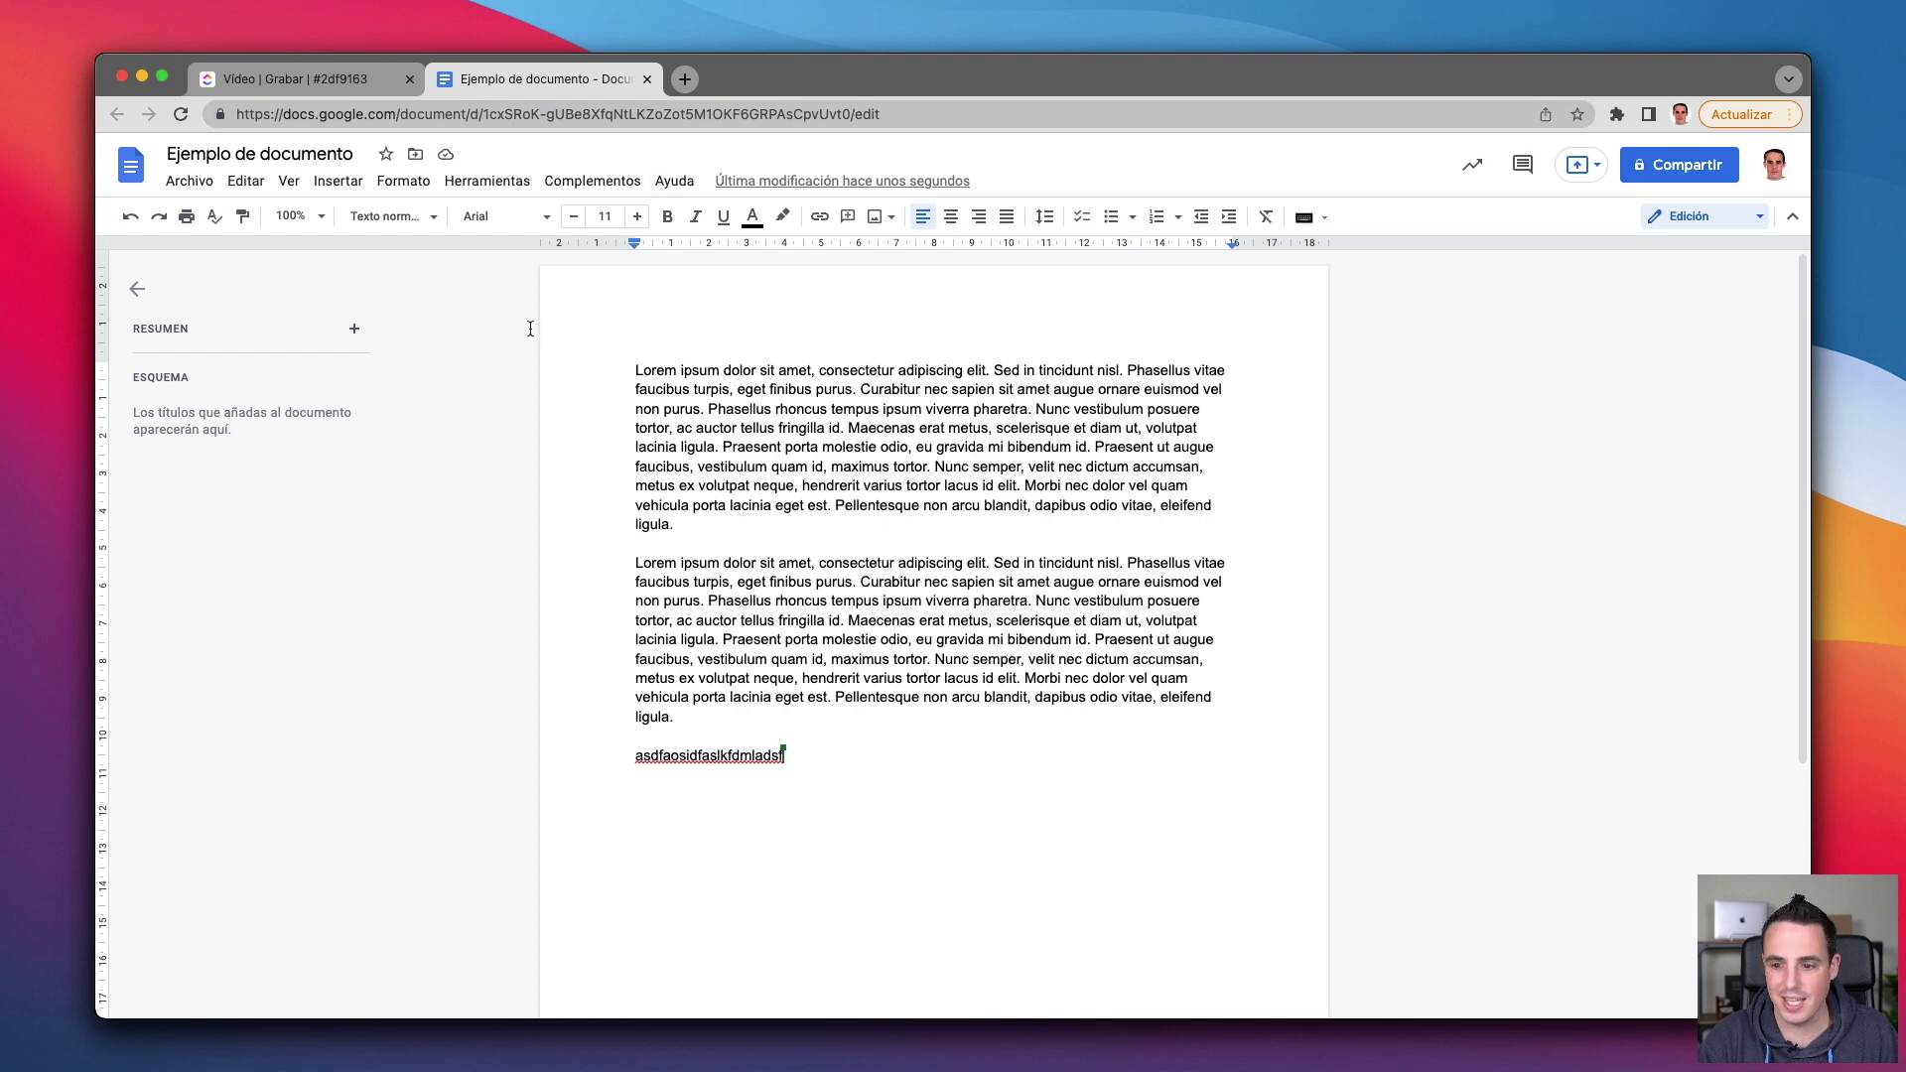
pyautogui.click(288, 79)
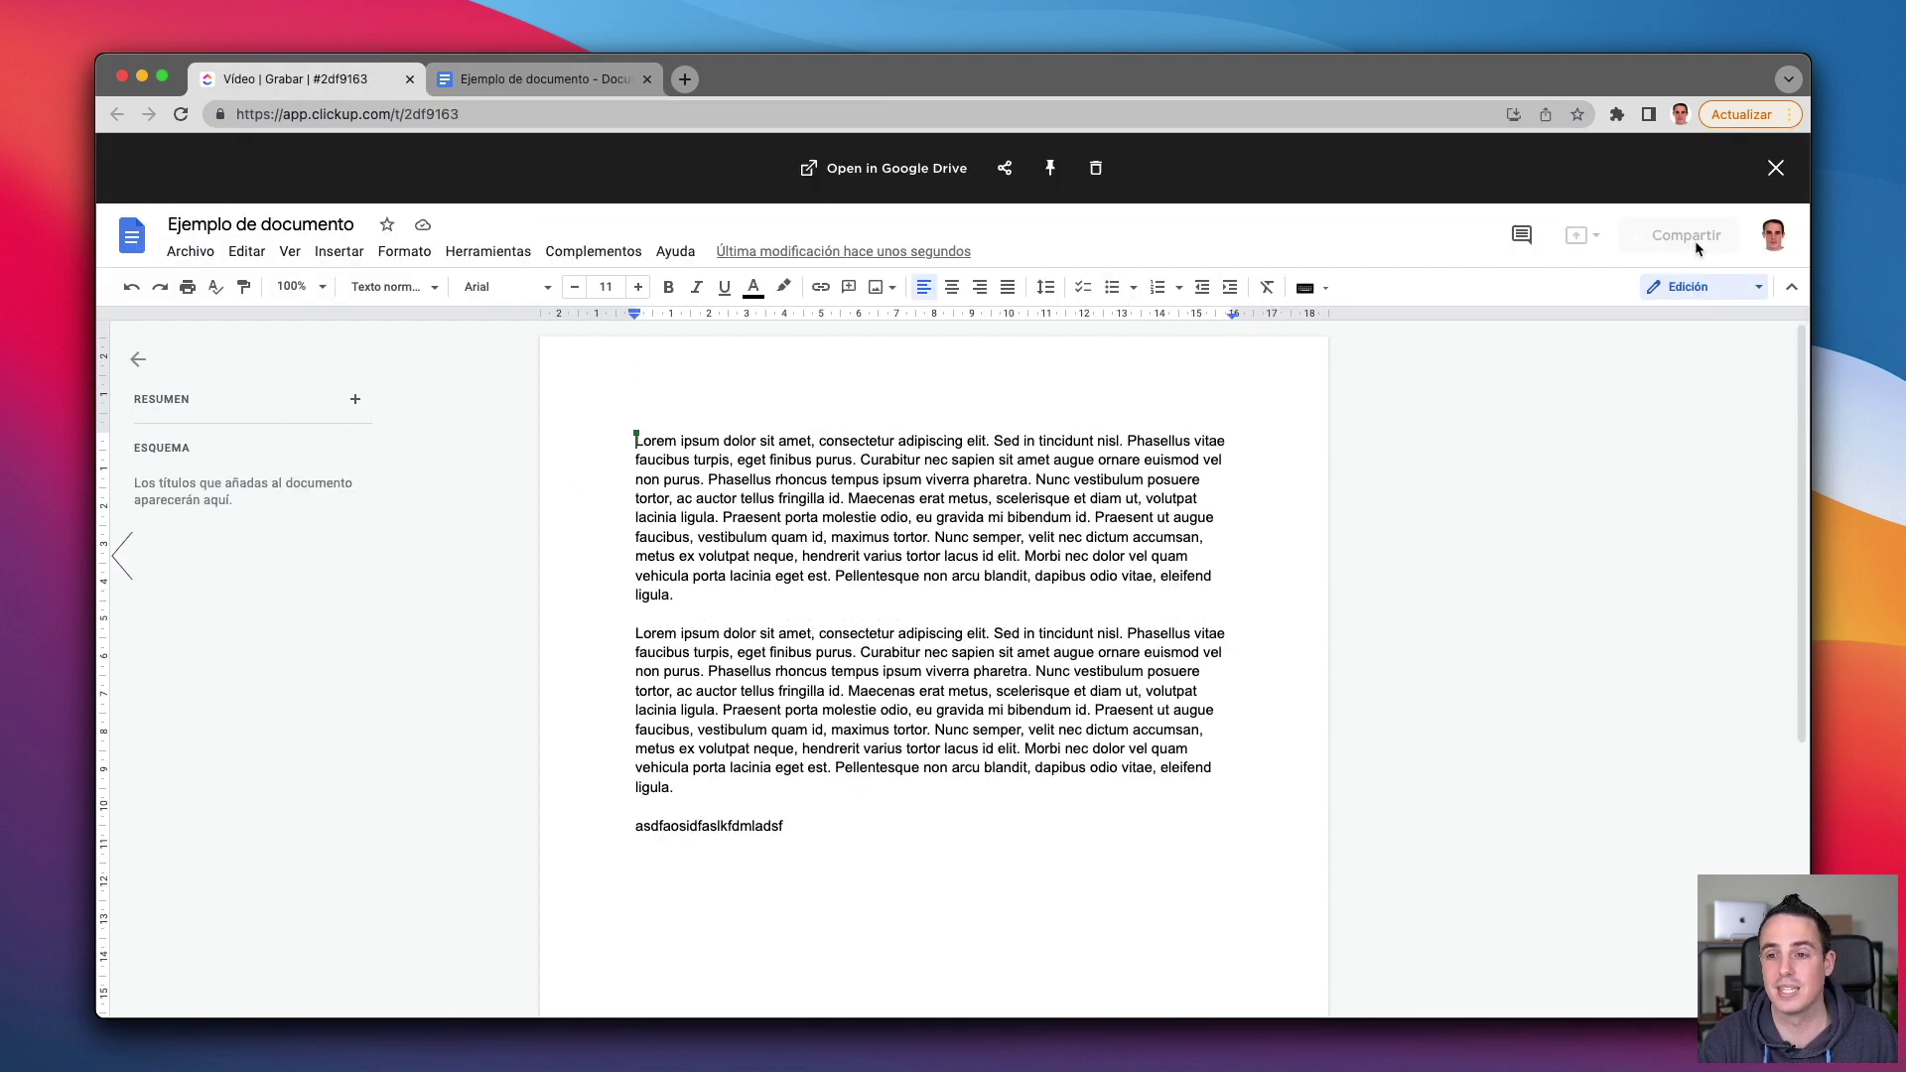
pyautogui.click(1778, 170)
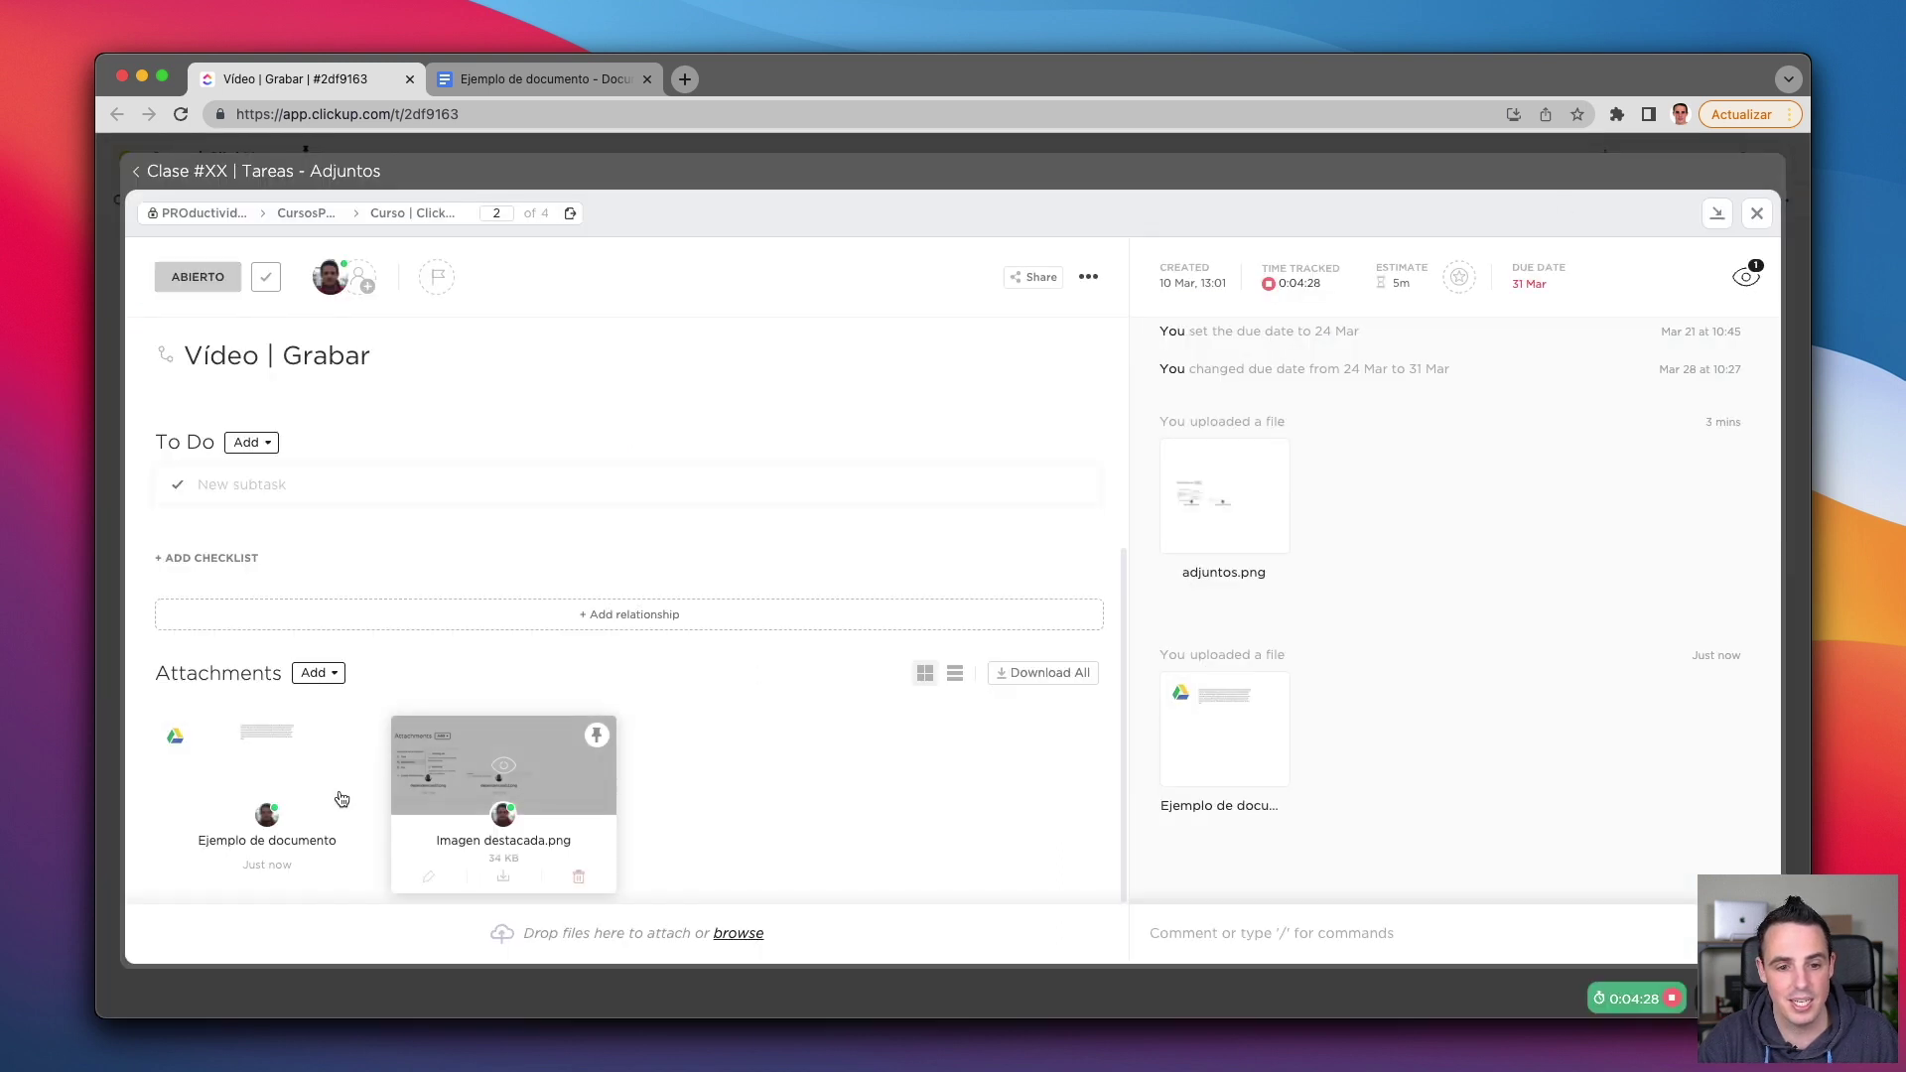
pyautogui.moveTo(269, 764)
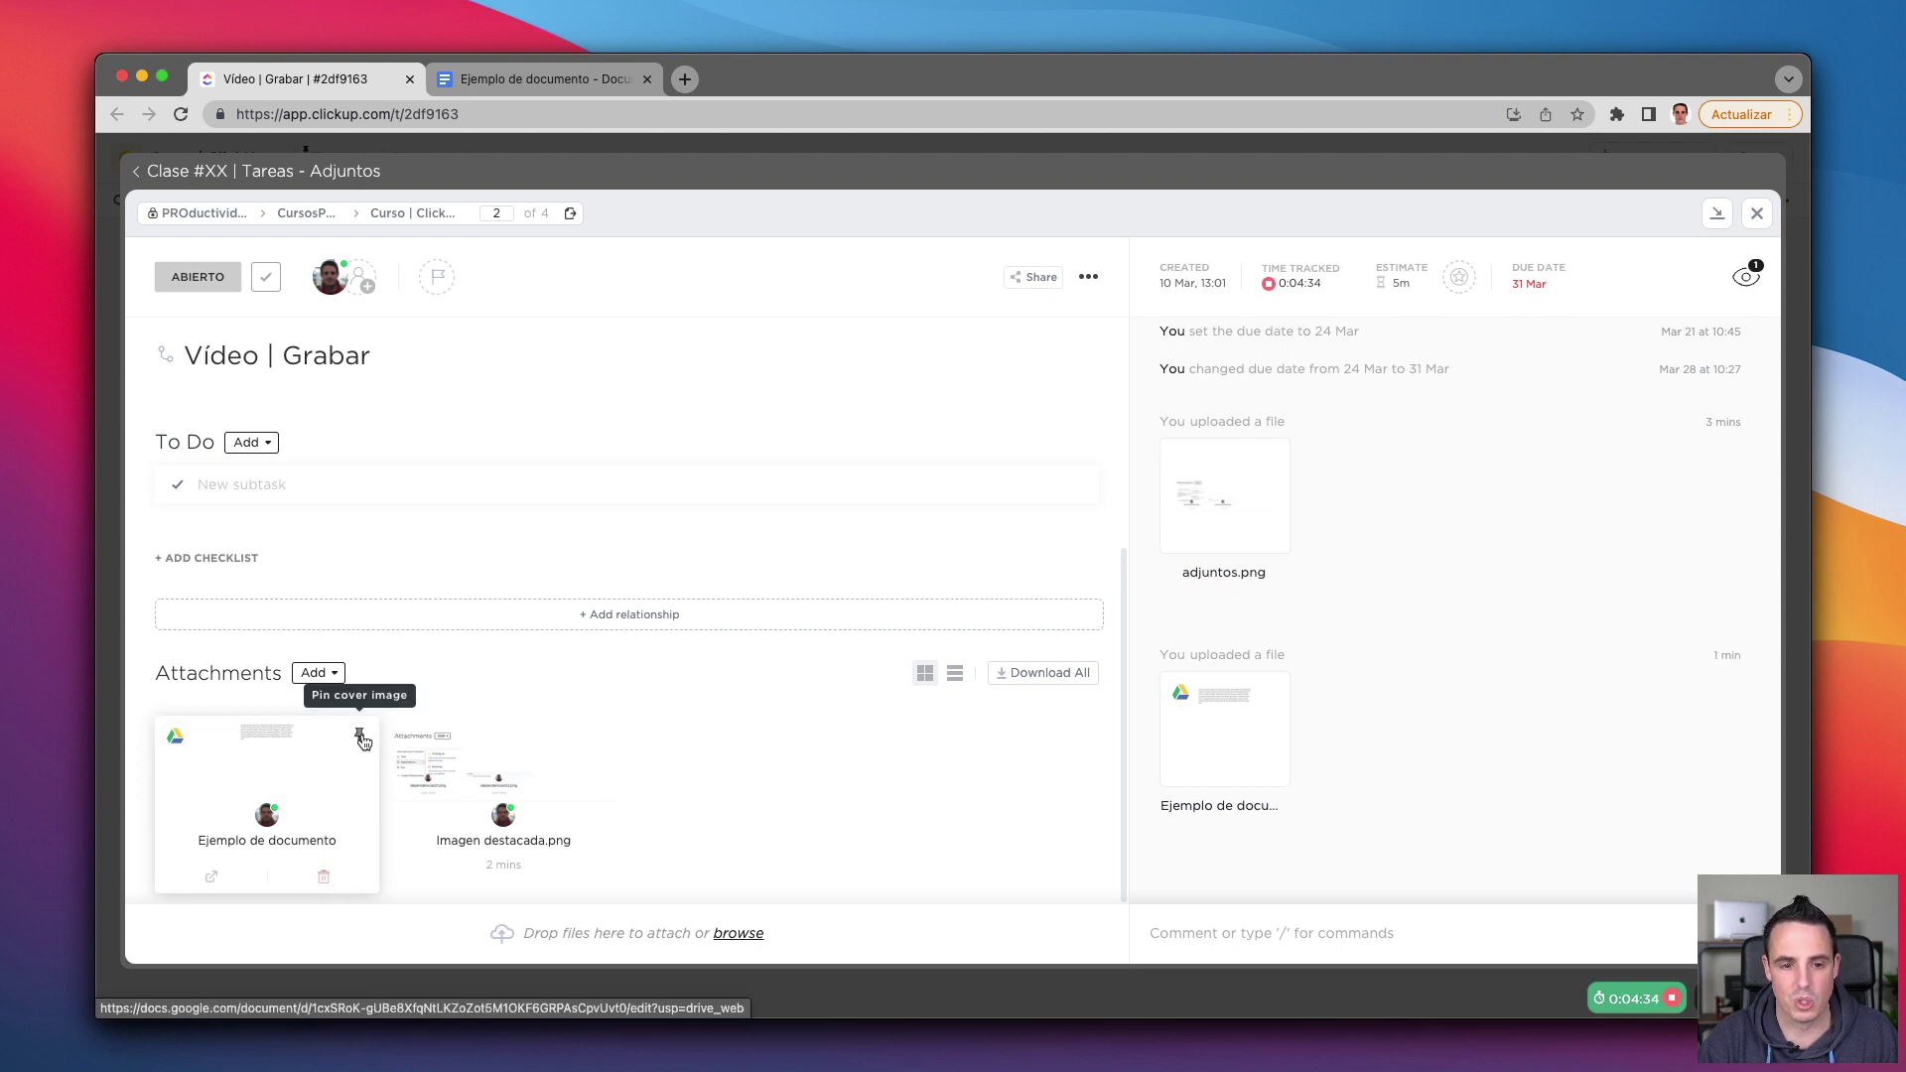
pyautogui.moveTo(367, 786)
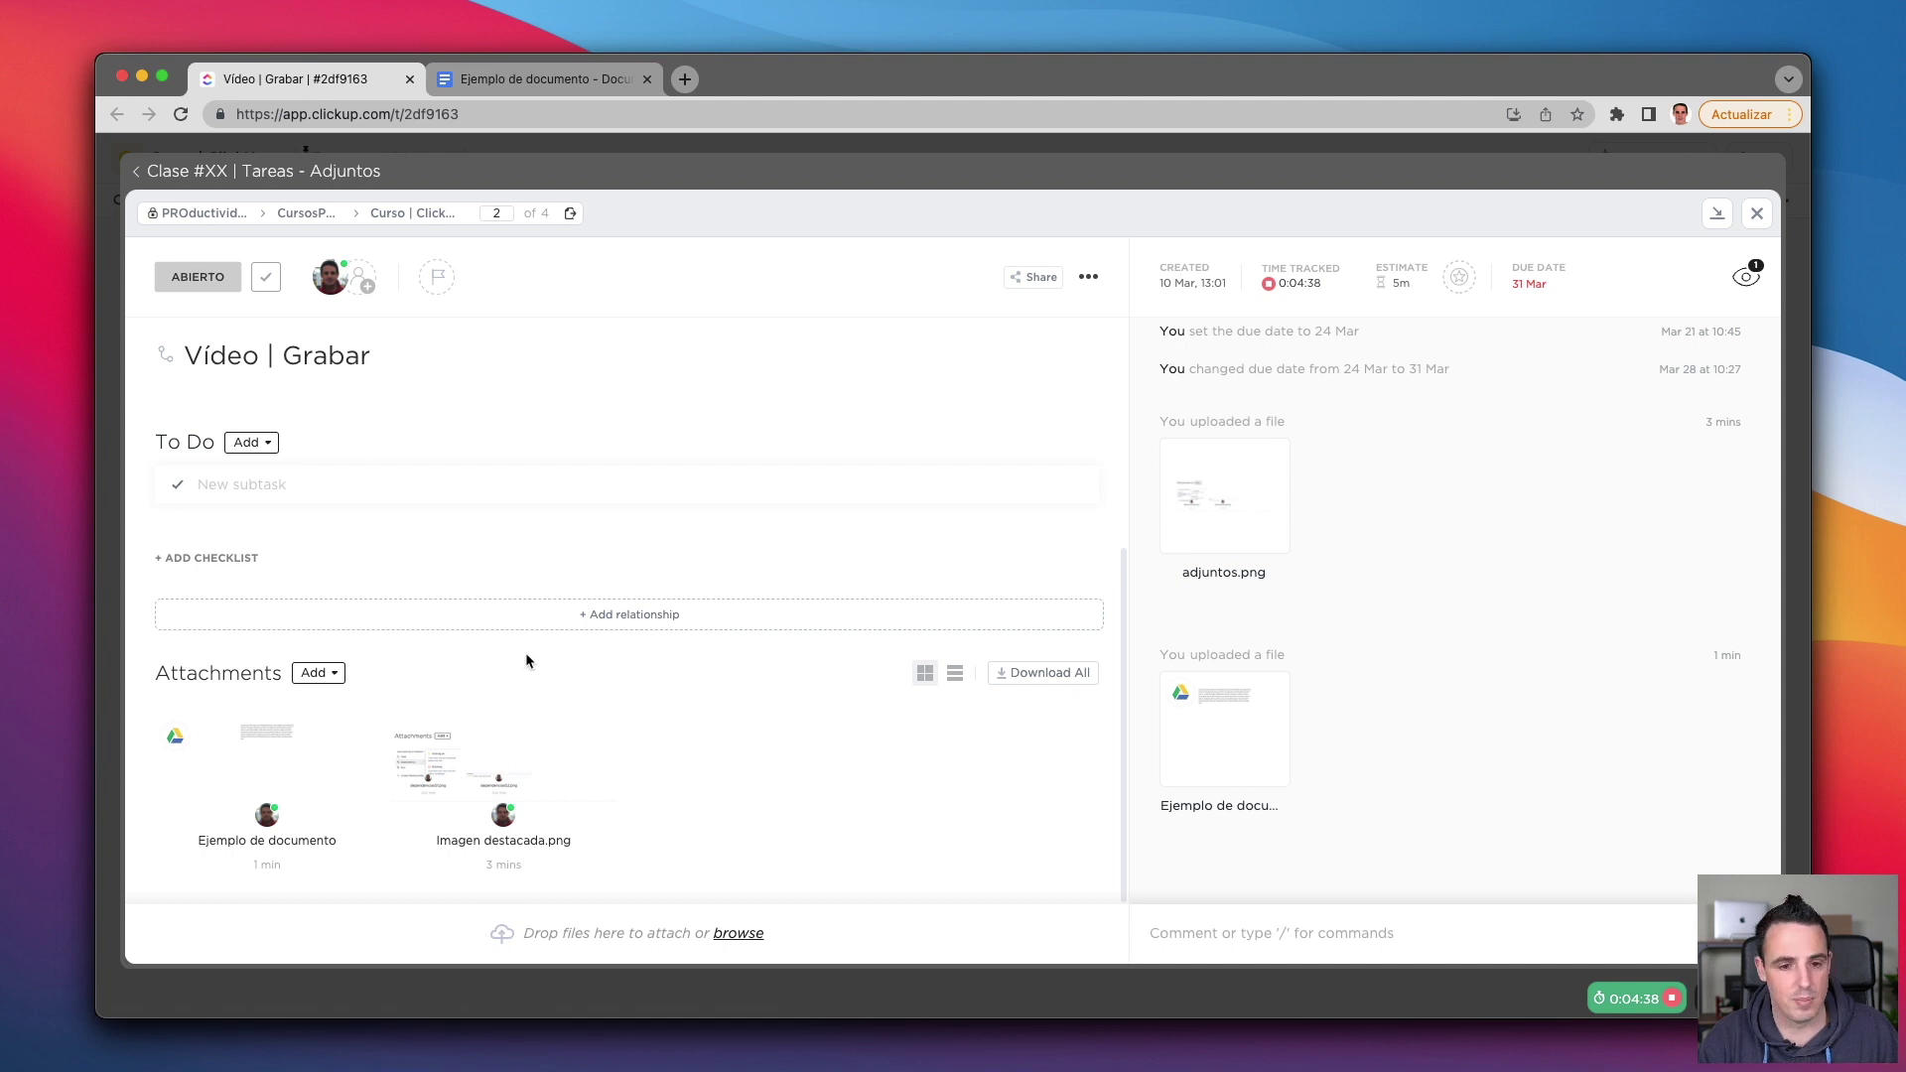
# Upload Ejemplo de documento.pdf from the Escritorio folder as a task attachment.
pyautogui.click(330, 676)
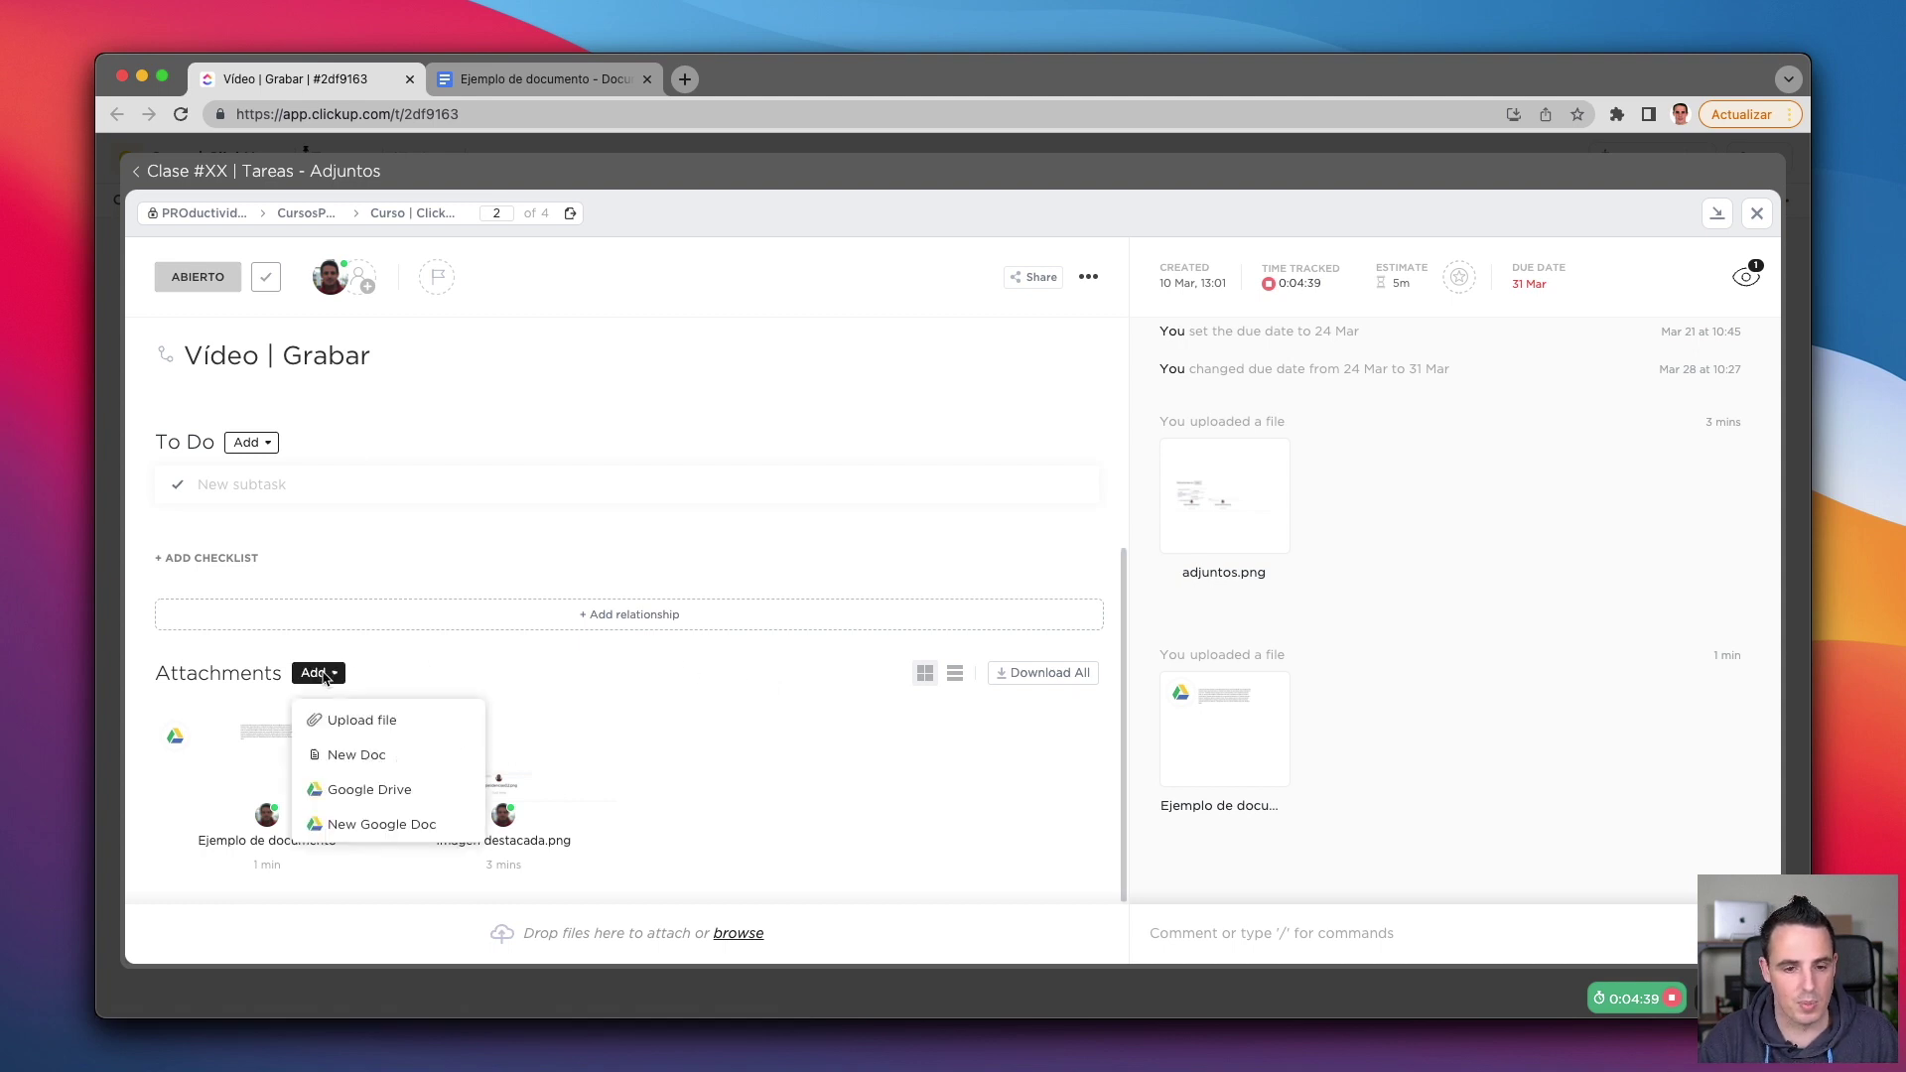
pyautogui.click(372, 723)
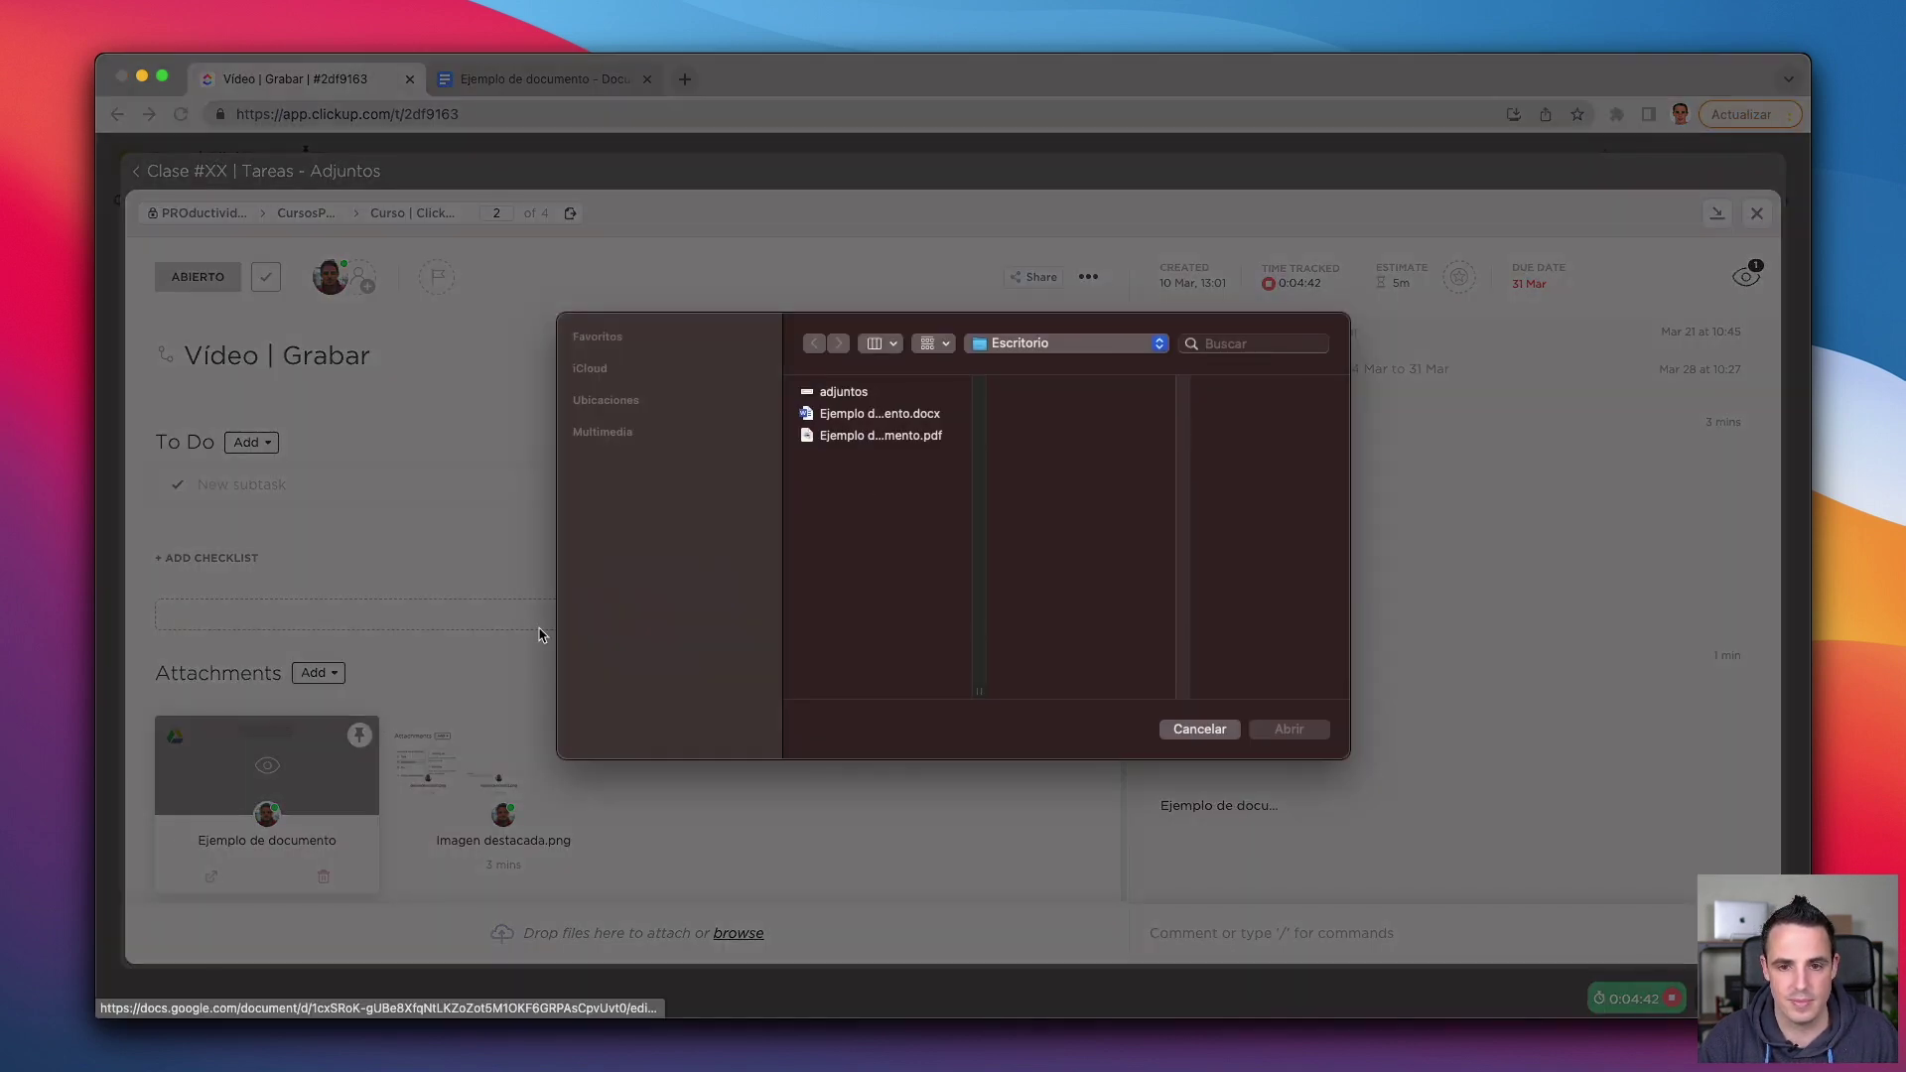
pyautogui.click(921, 445)
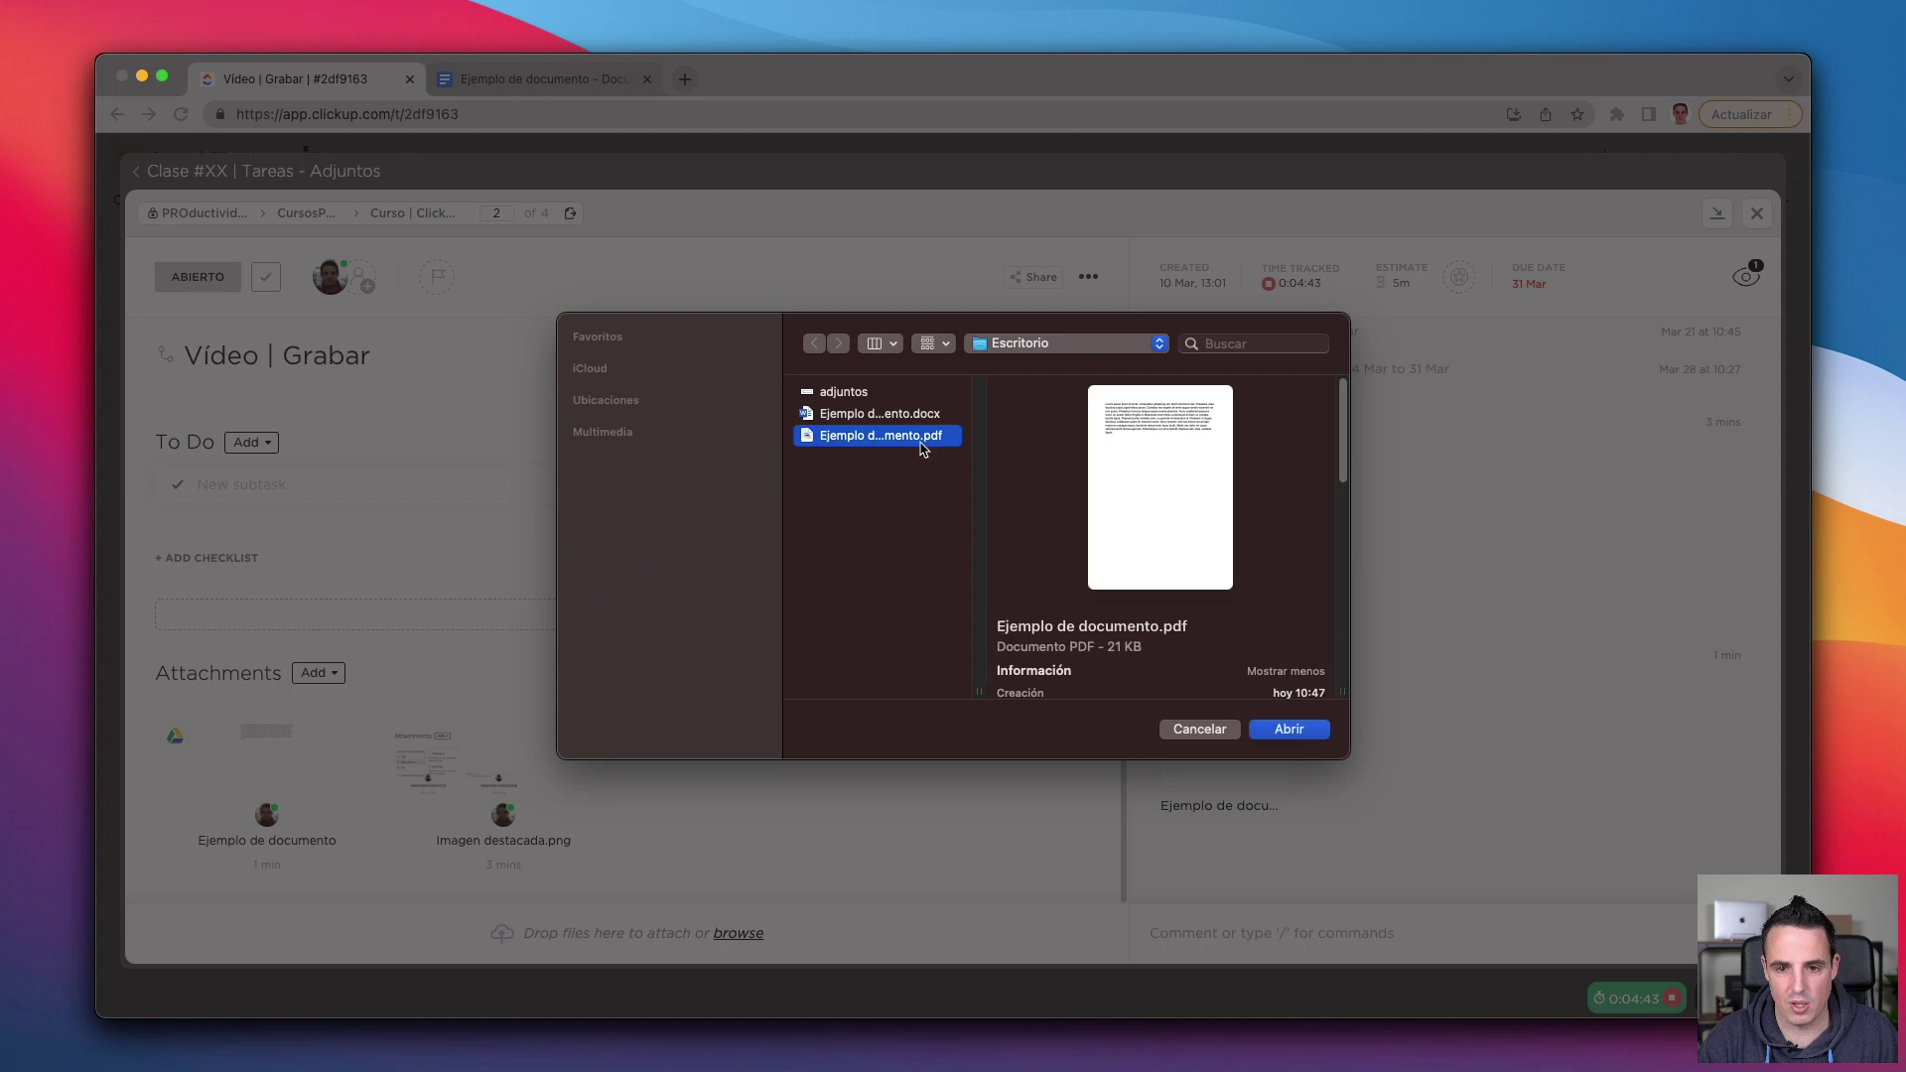
pyautogui.click(1287, 729)
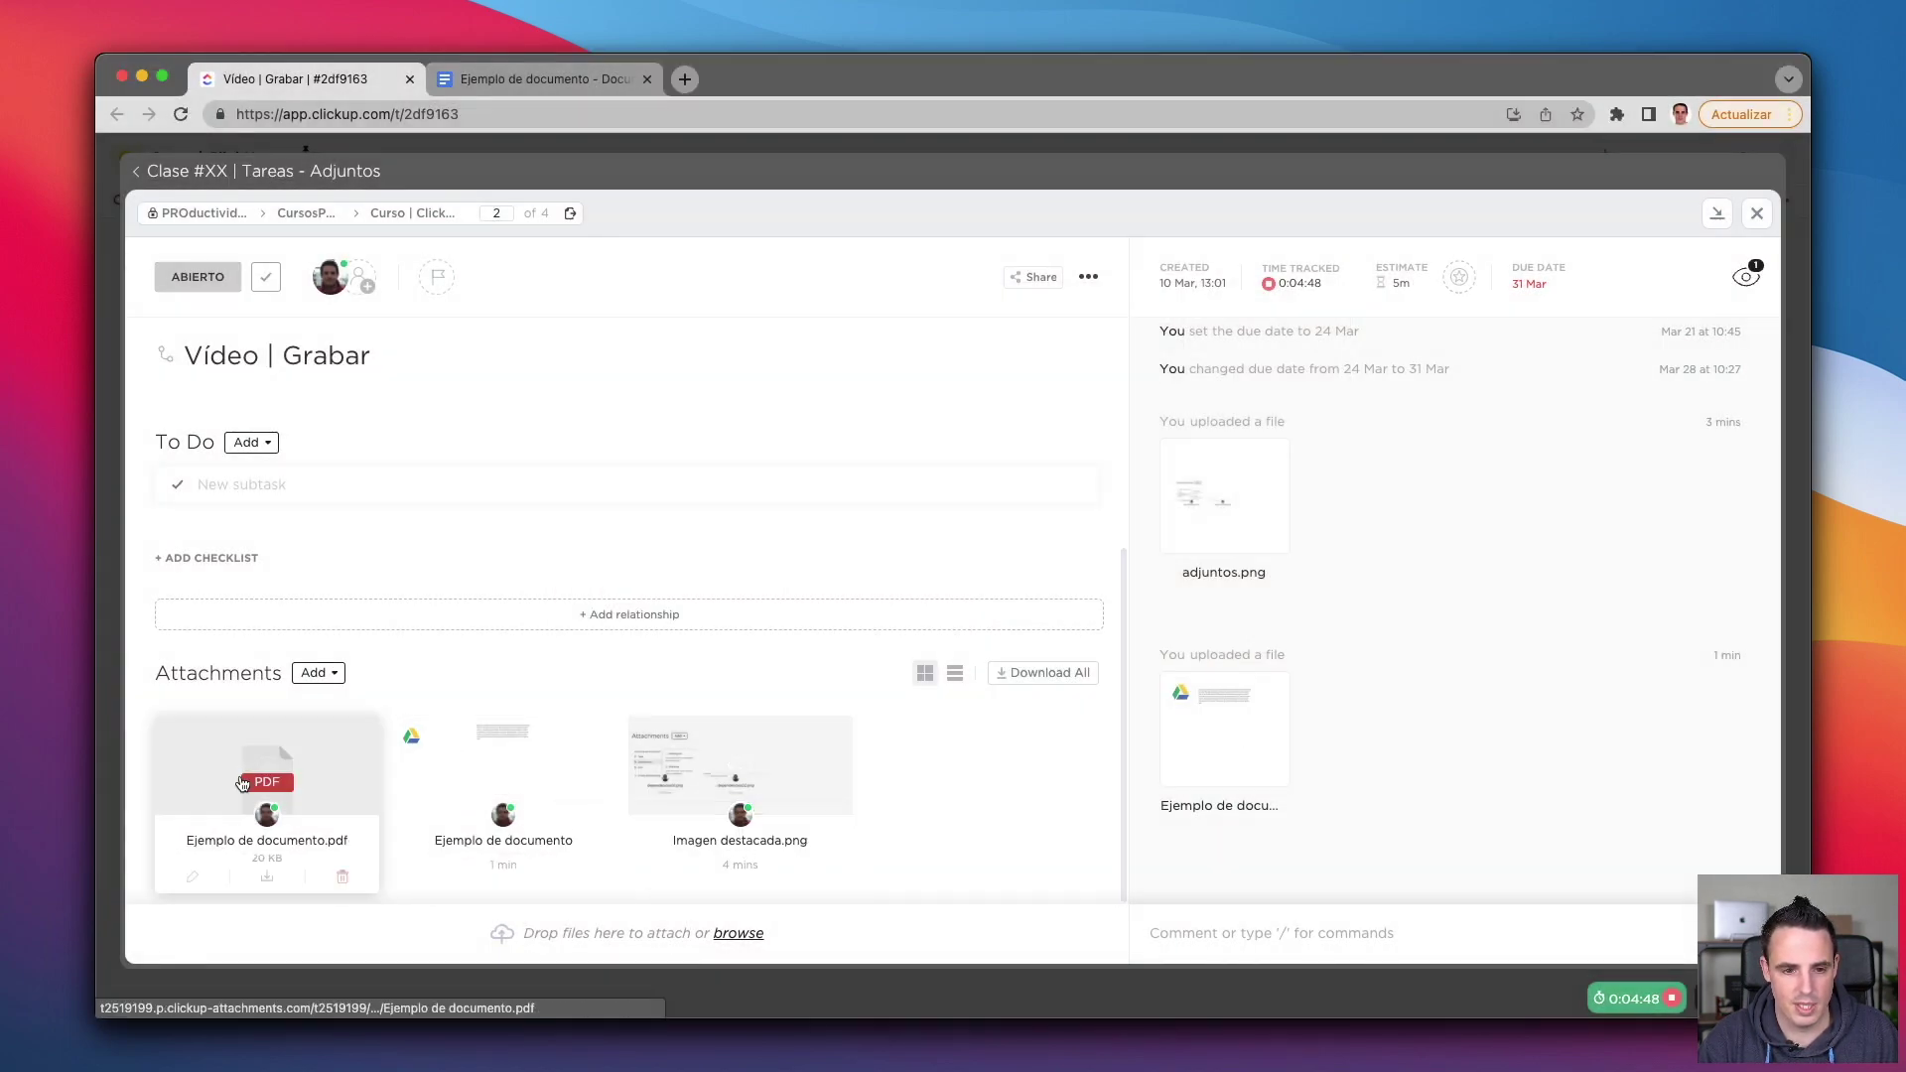
# Preview the attached Ejemplo de documento.pdf and look through its page.
pyautogui.click(265, 775)
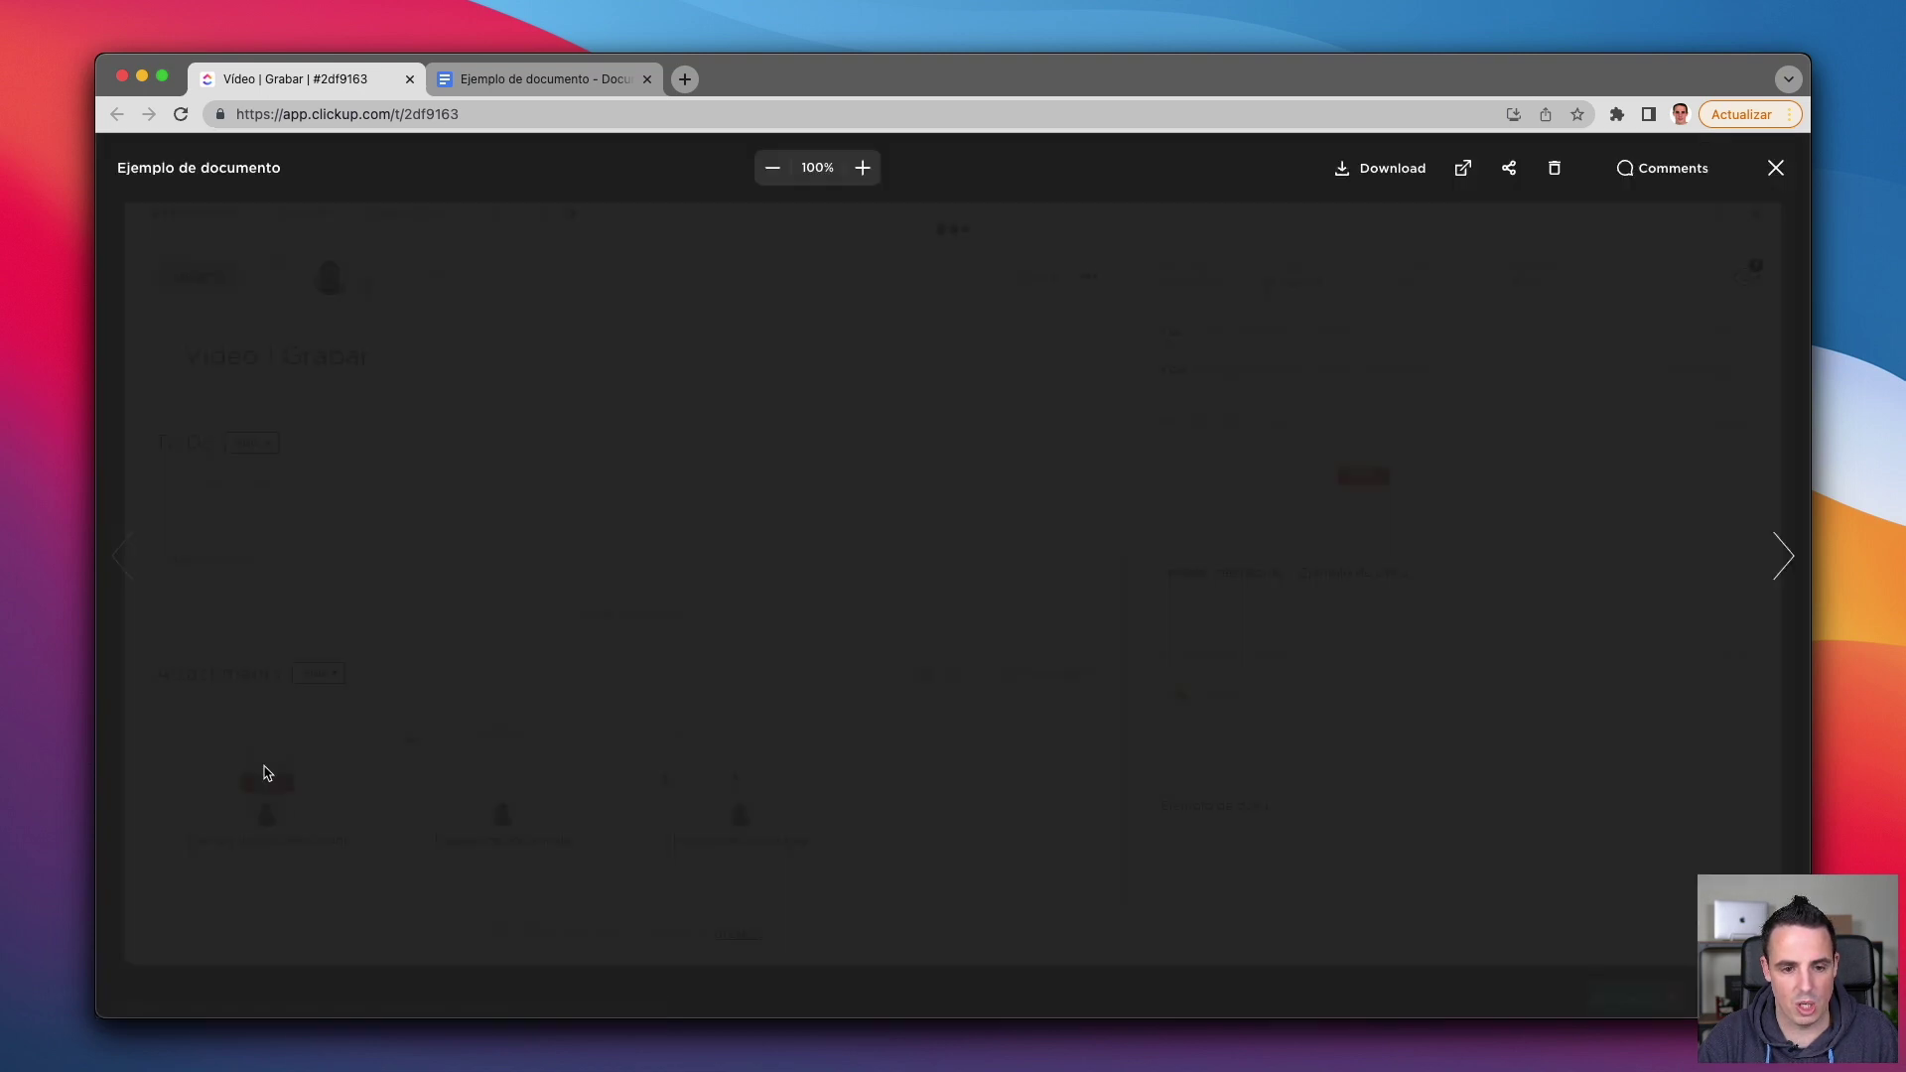
pyautogui.scroll(-5, 647, 684)
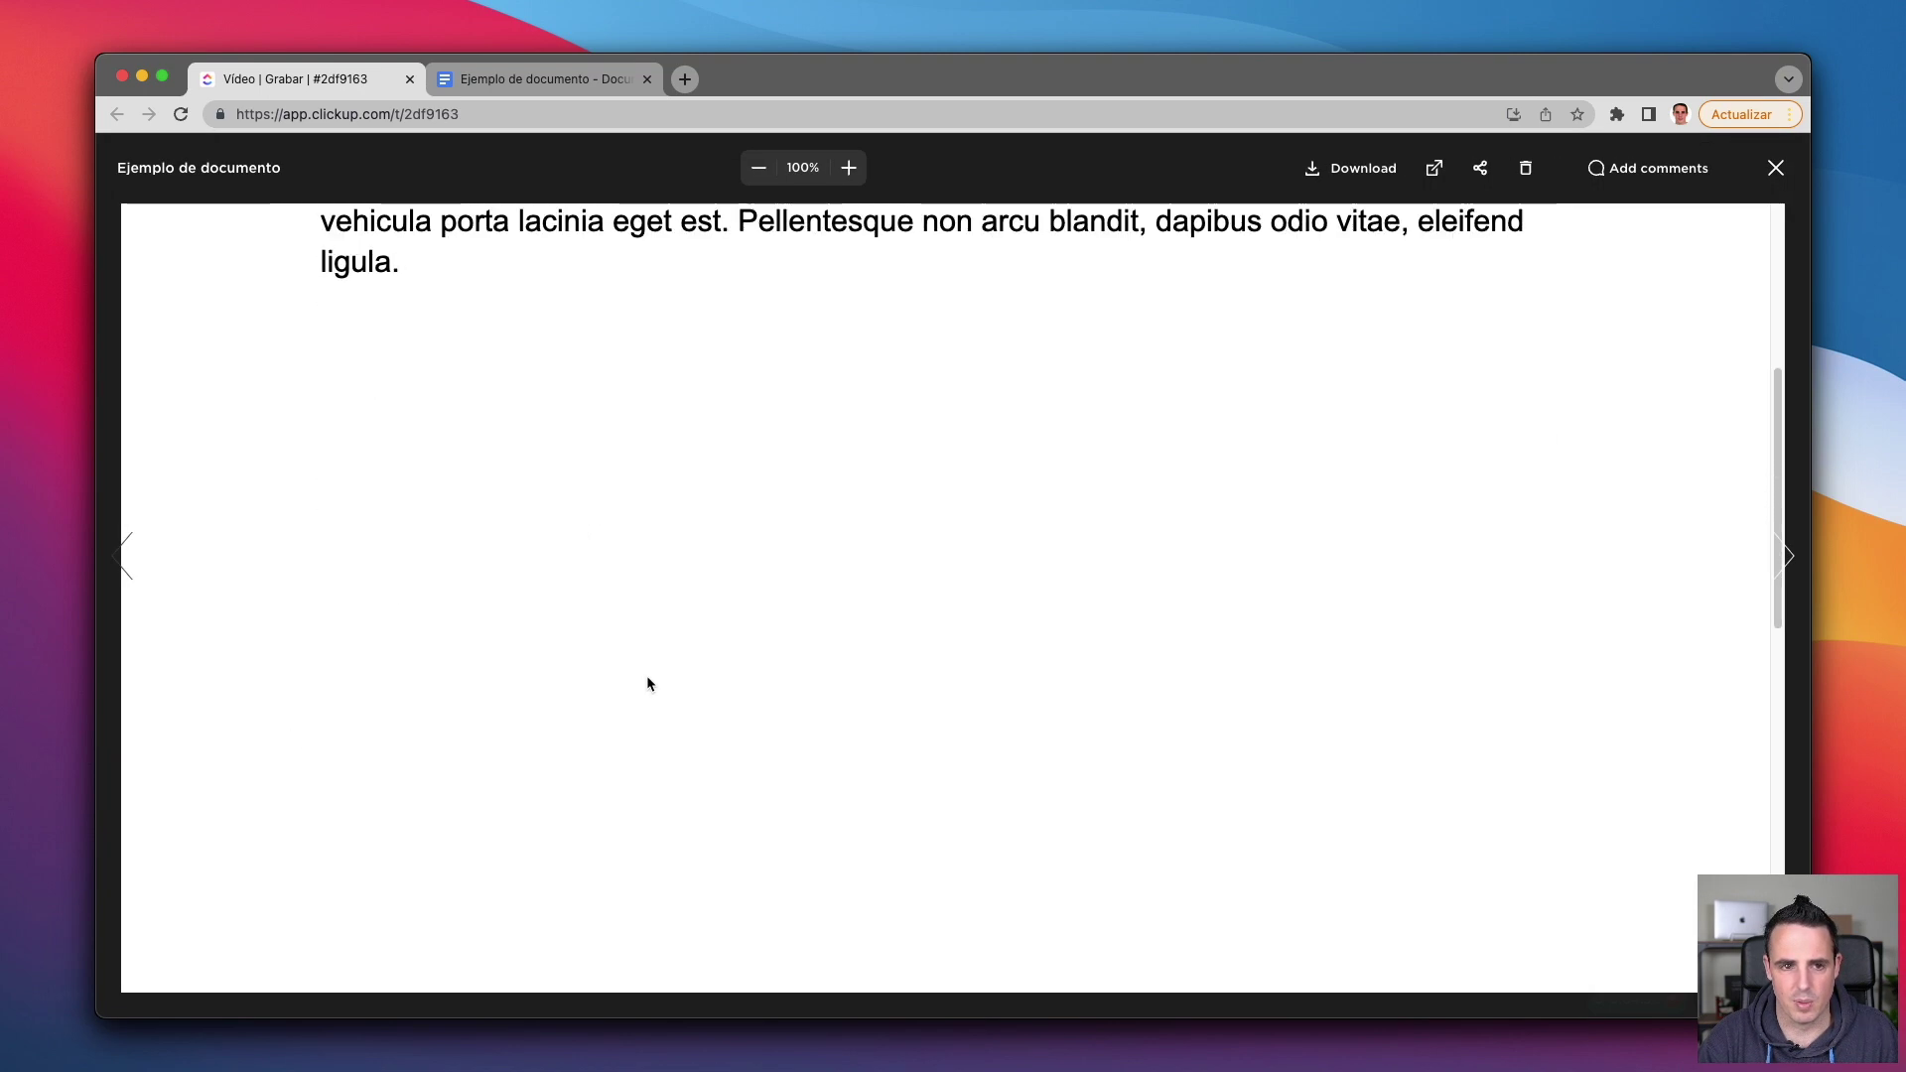
pyautogui.scroll(5, 647, 695)
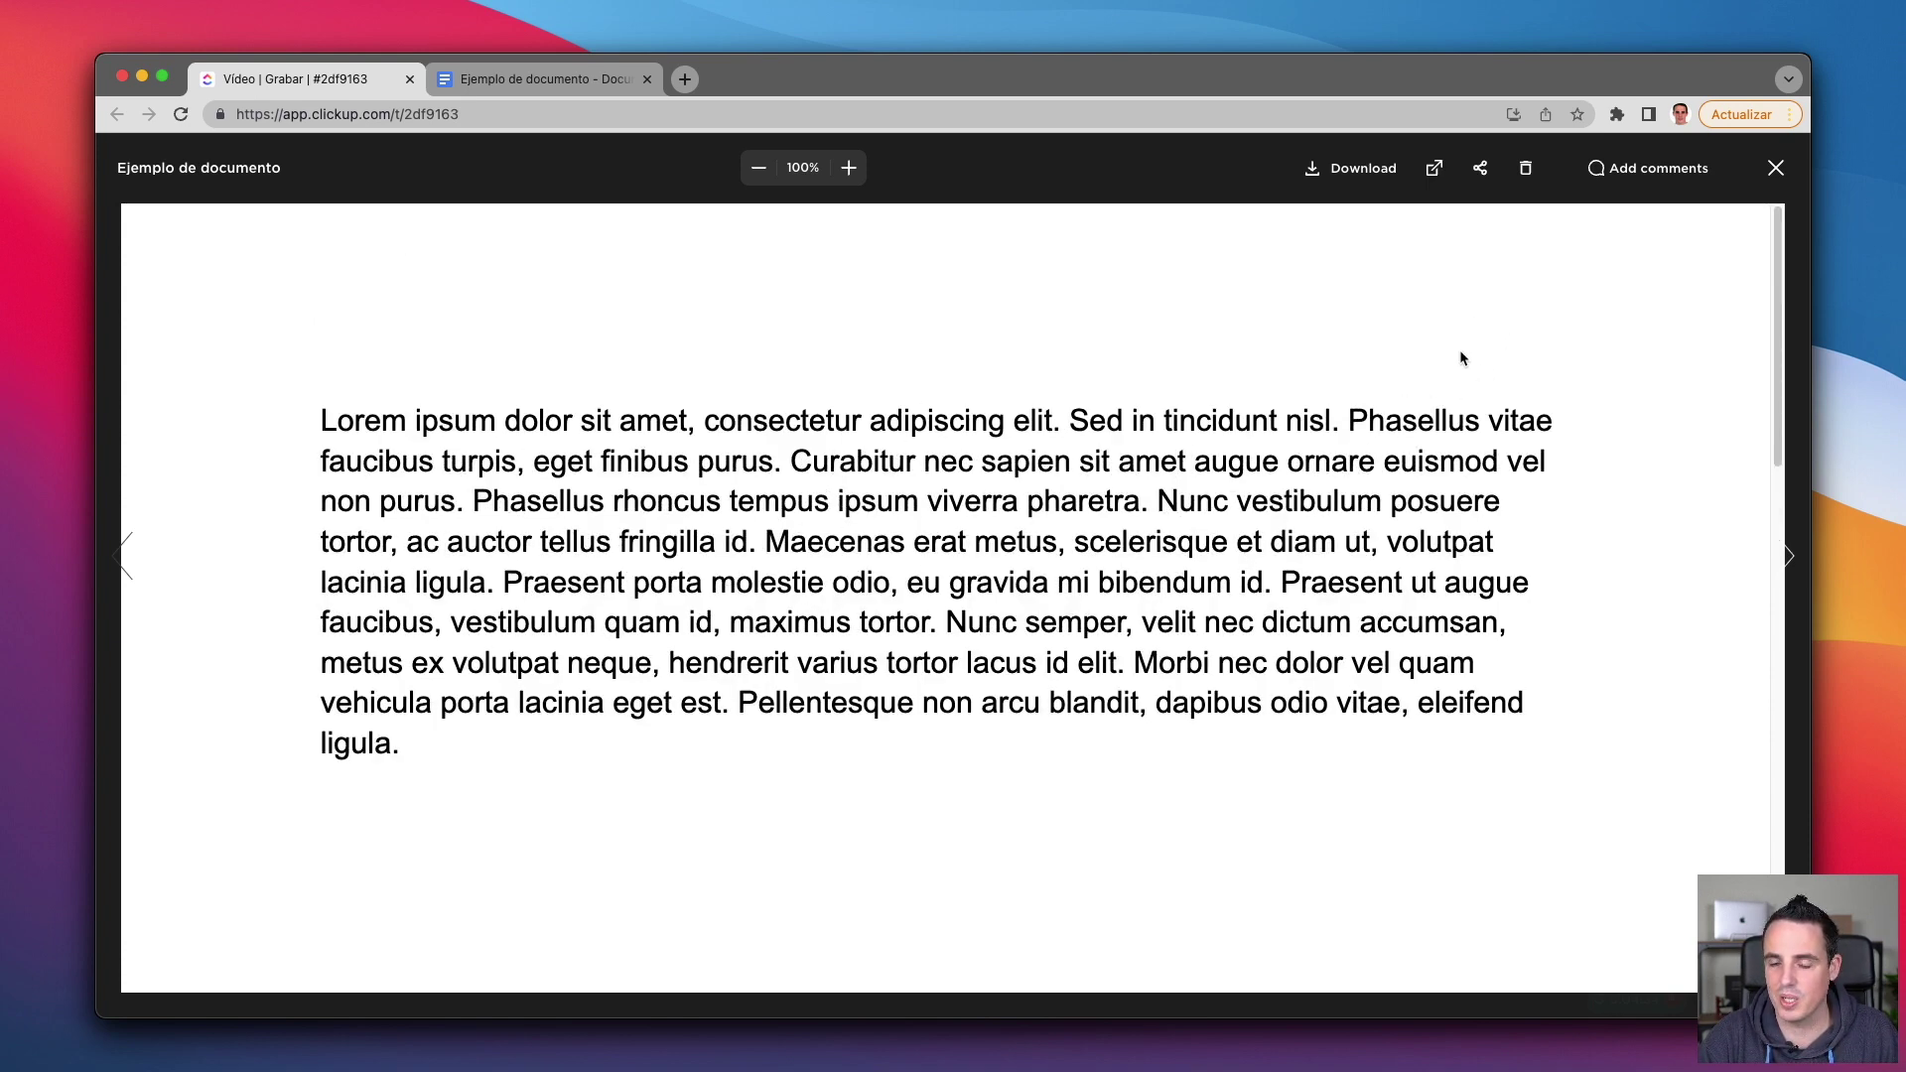
# Show the PDF's comments and pin the comment "Esto me parece increíble" on the word "pharetra" in the third line.
pyautogui.click(1667, 174)
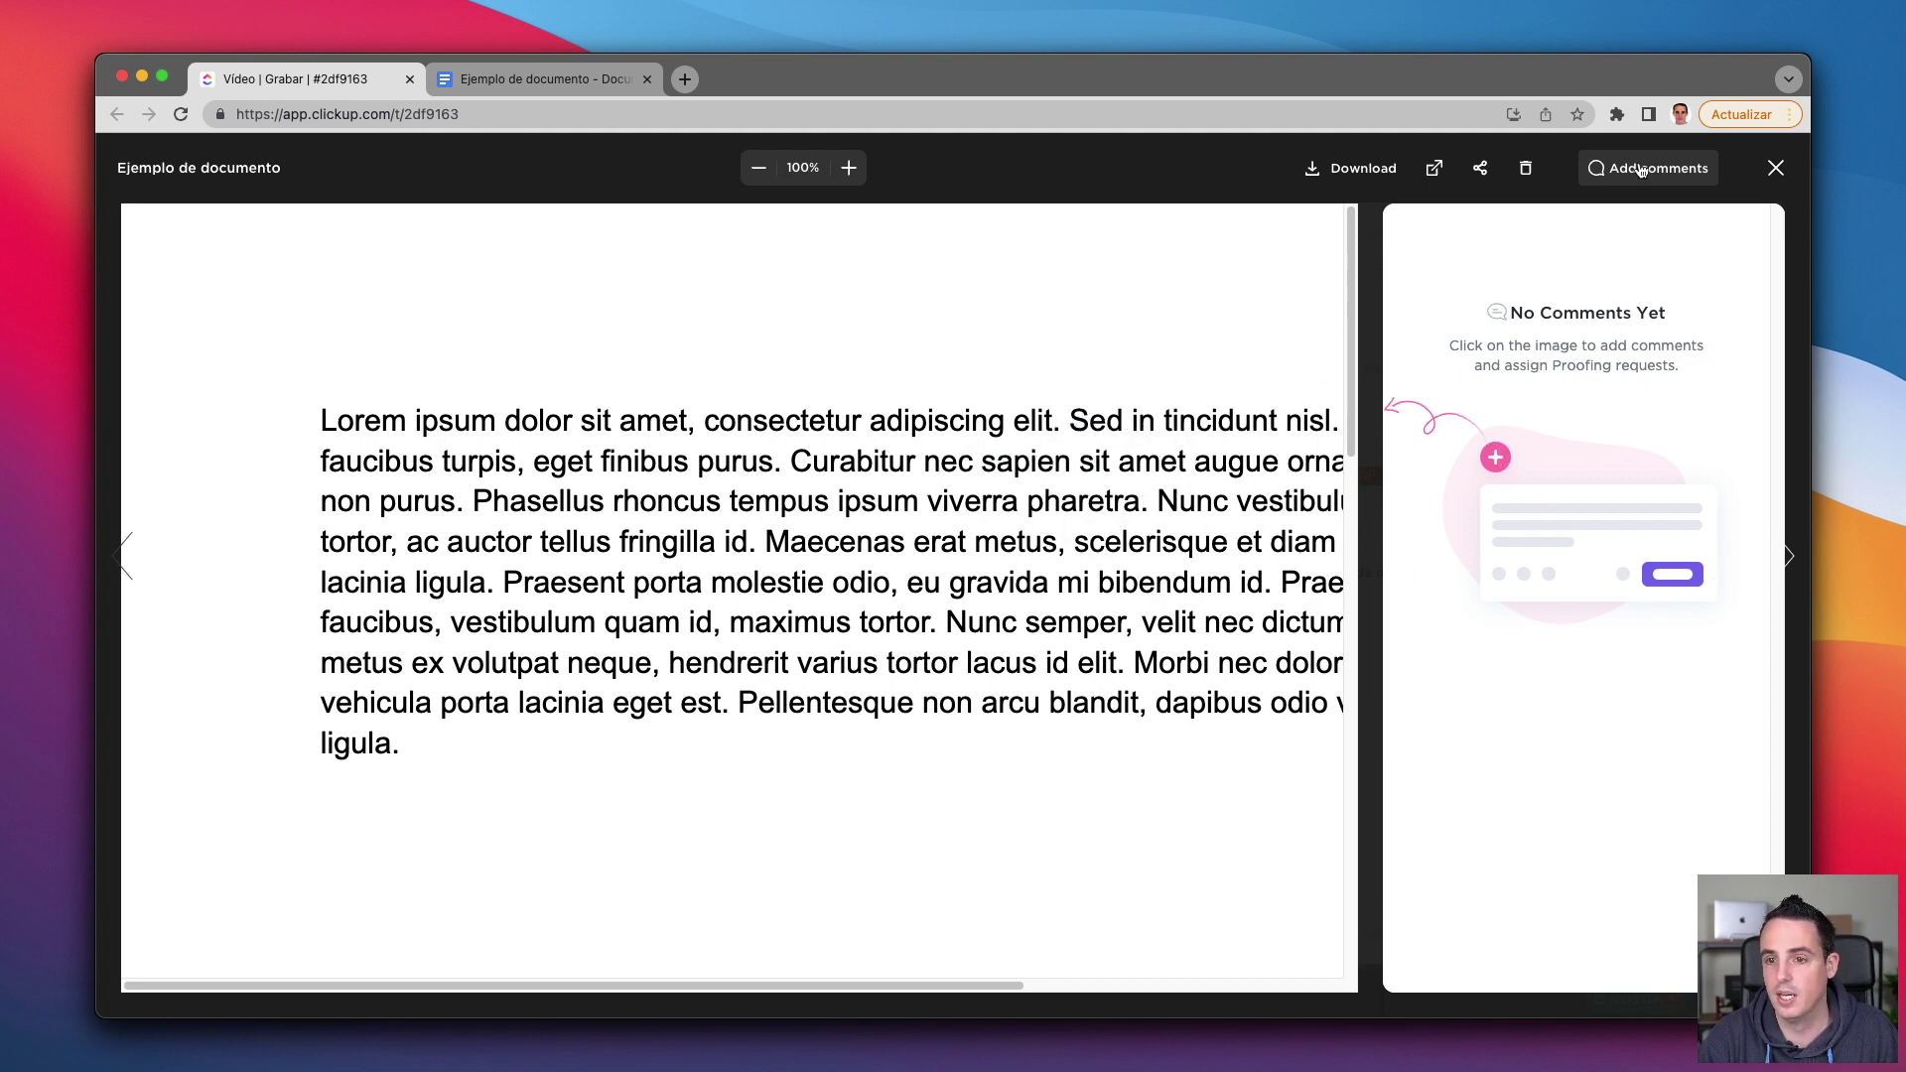
pyautogui.click(1608, 177)
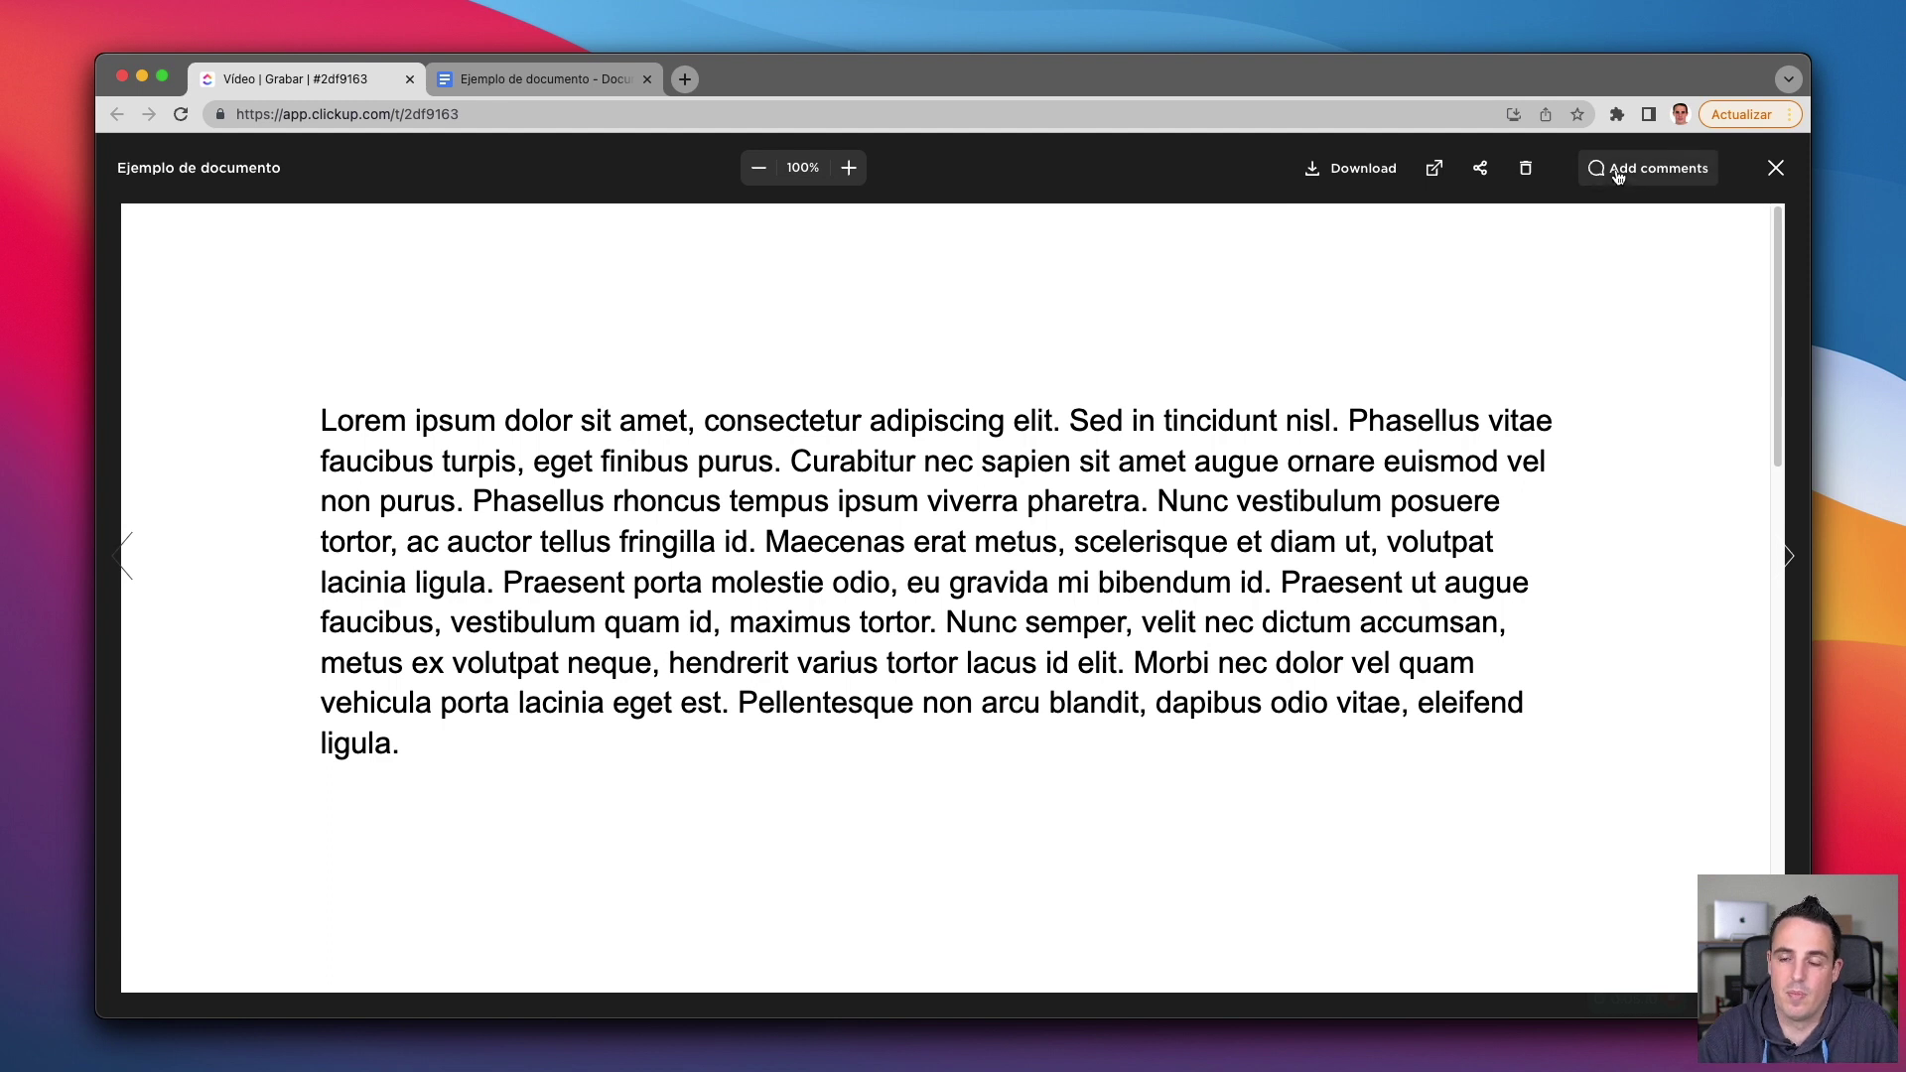
pyautogui.click(1613, 172)
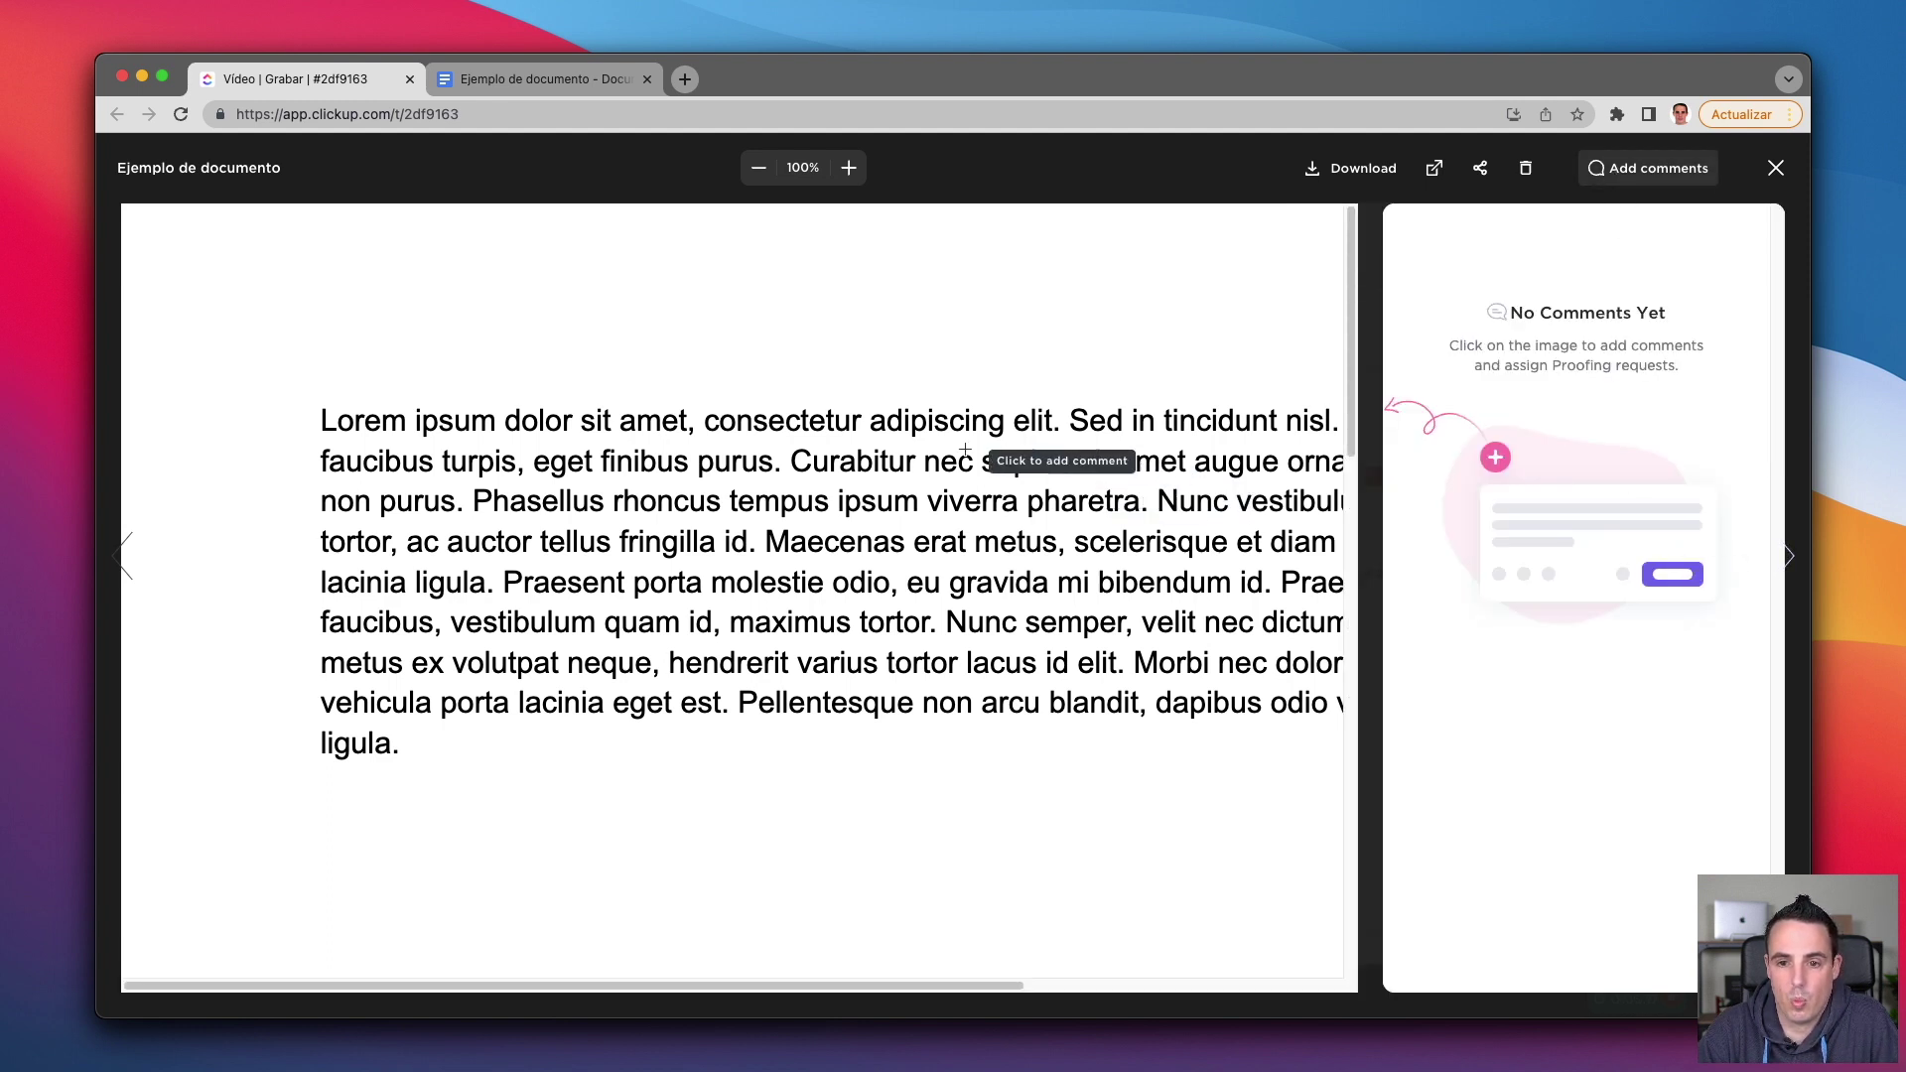
pyautogui.click(1072, 480)
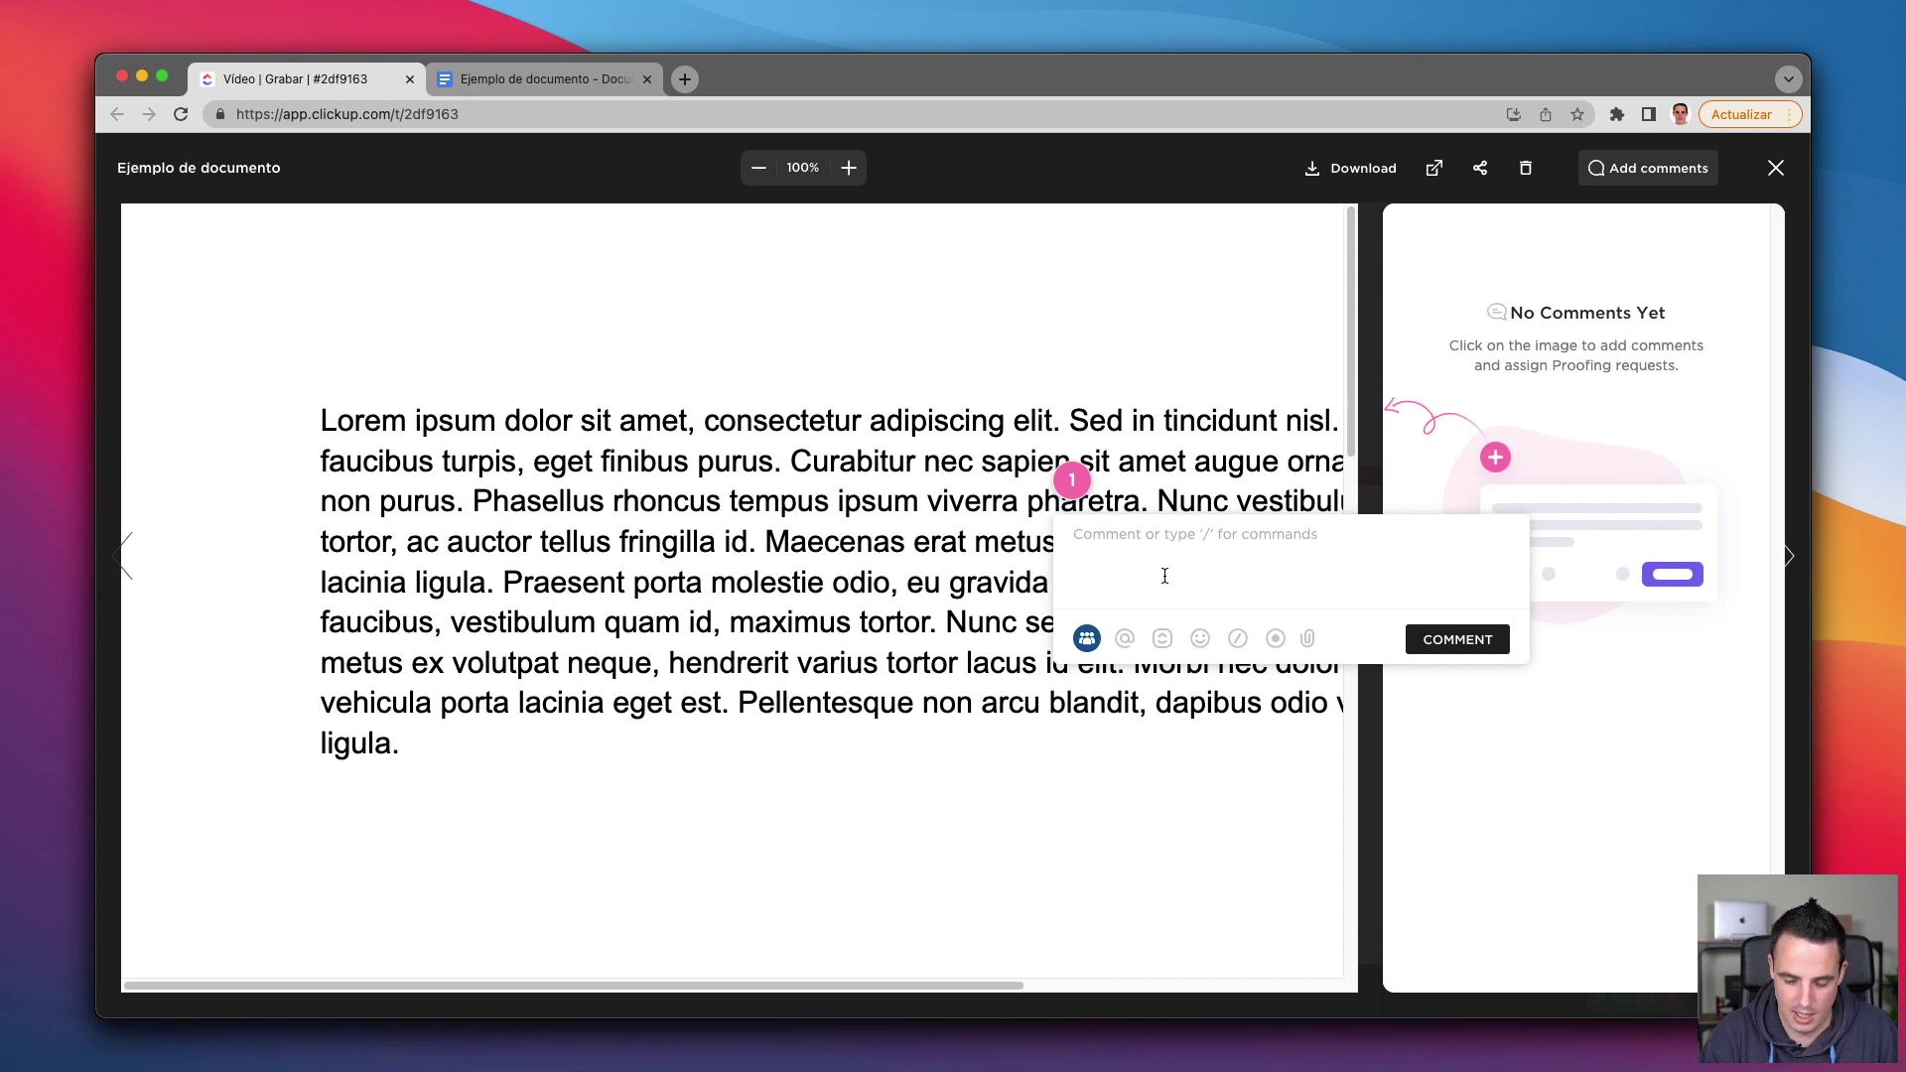
pyautogui.write('Esto me parece increíble')
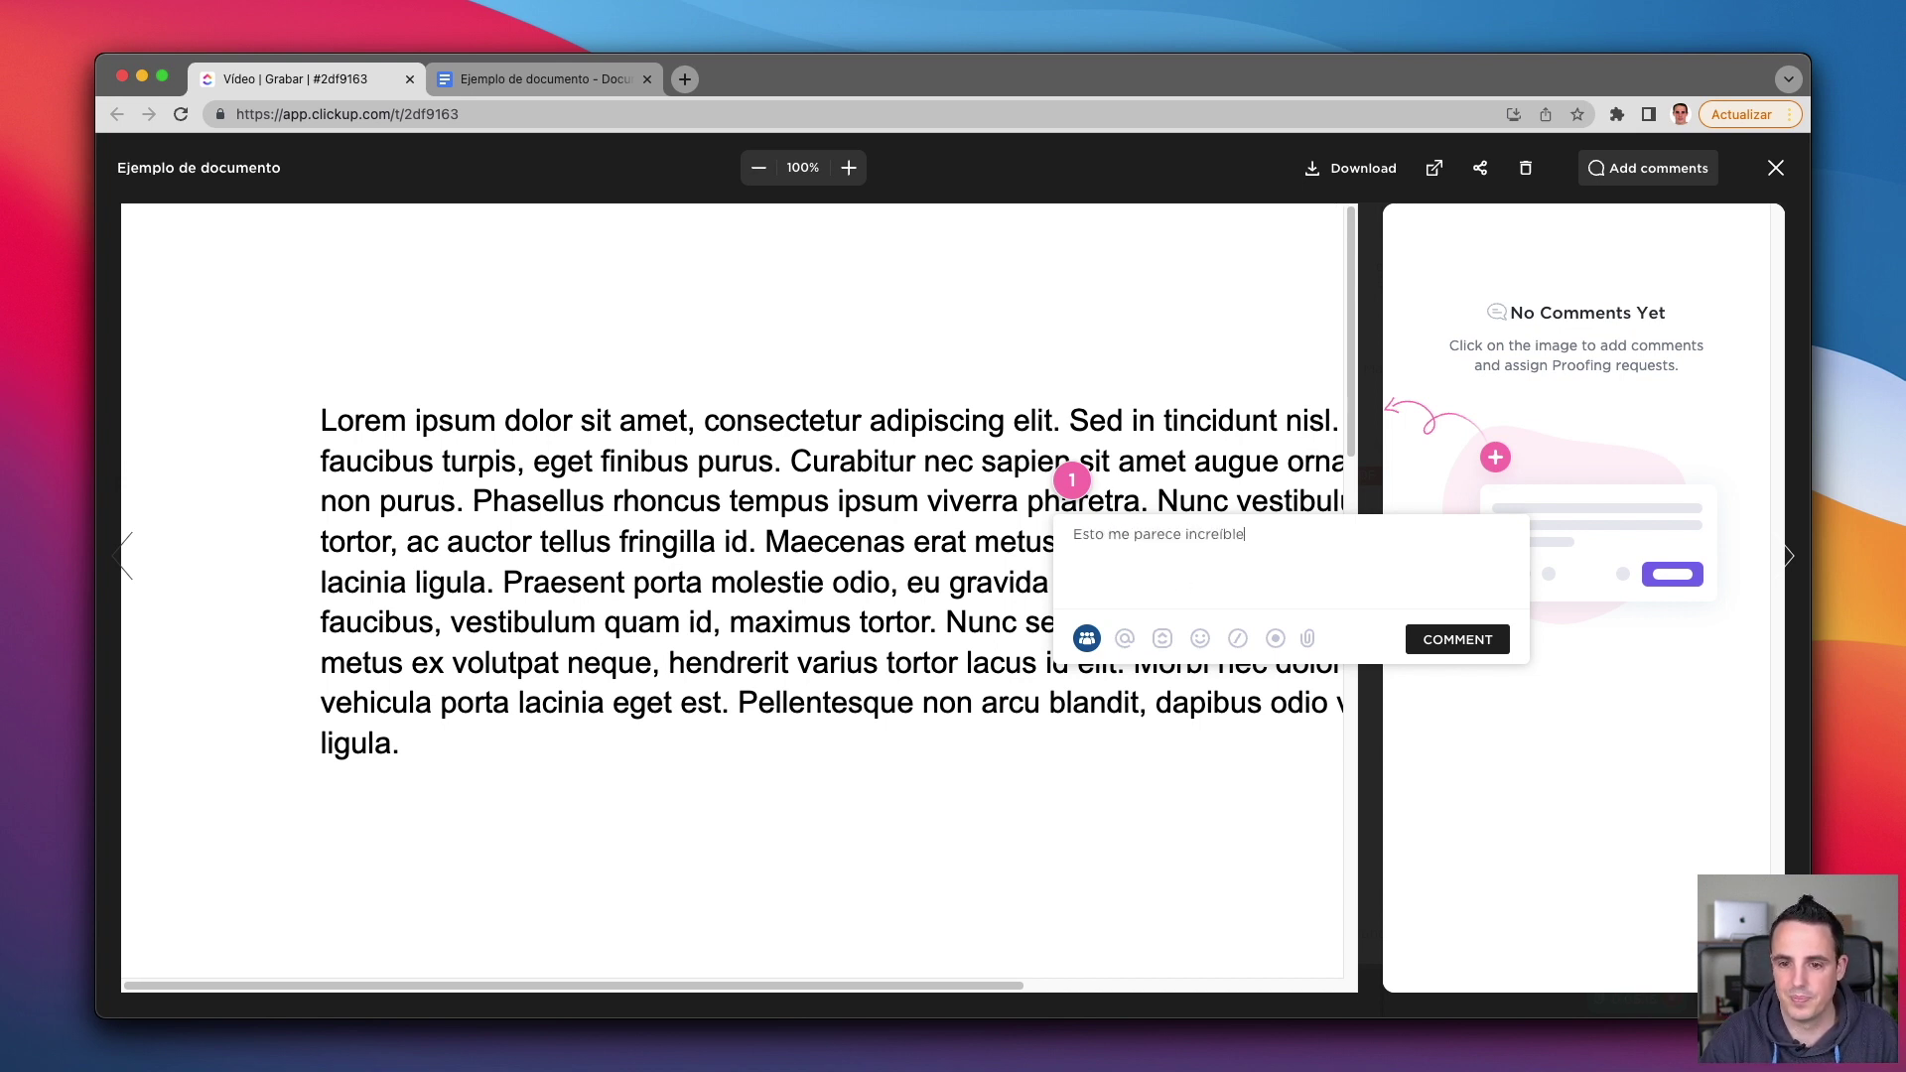
pyautogui.click(1457, 639)
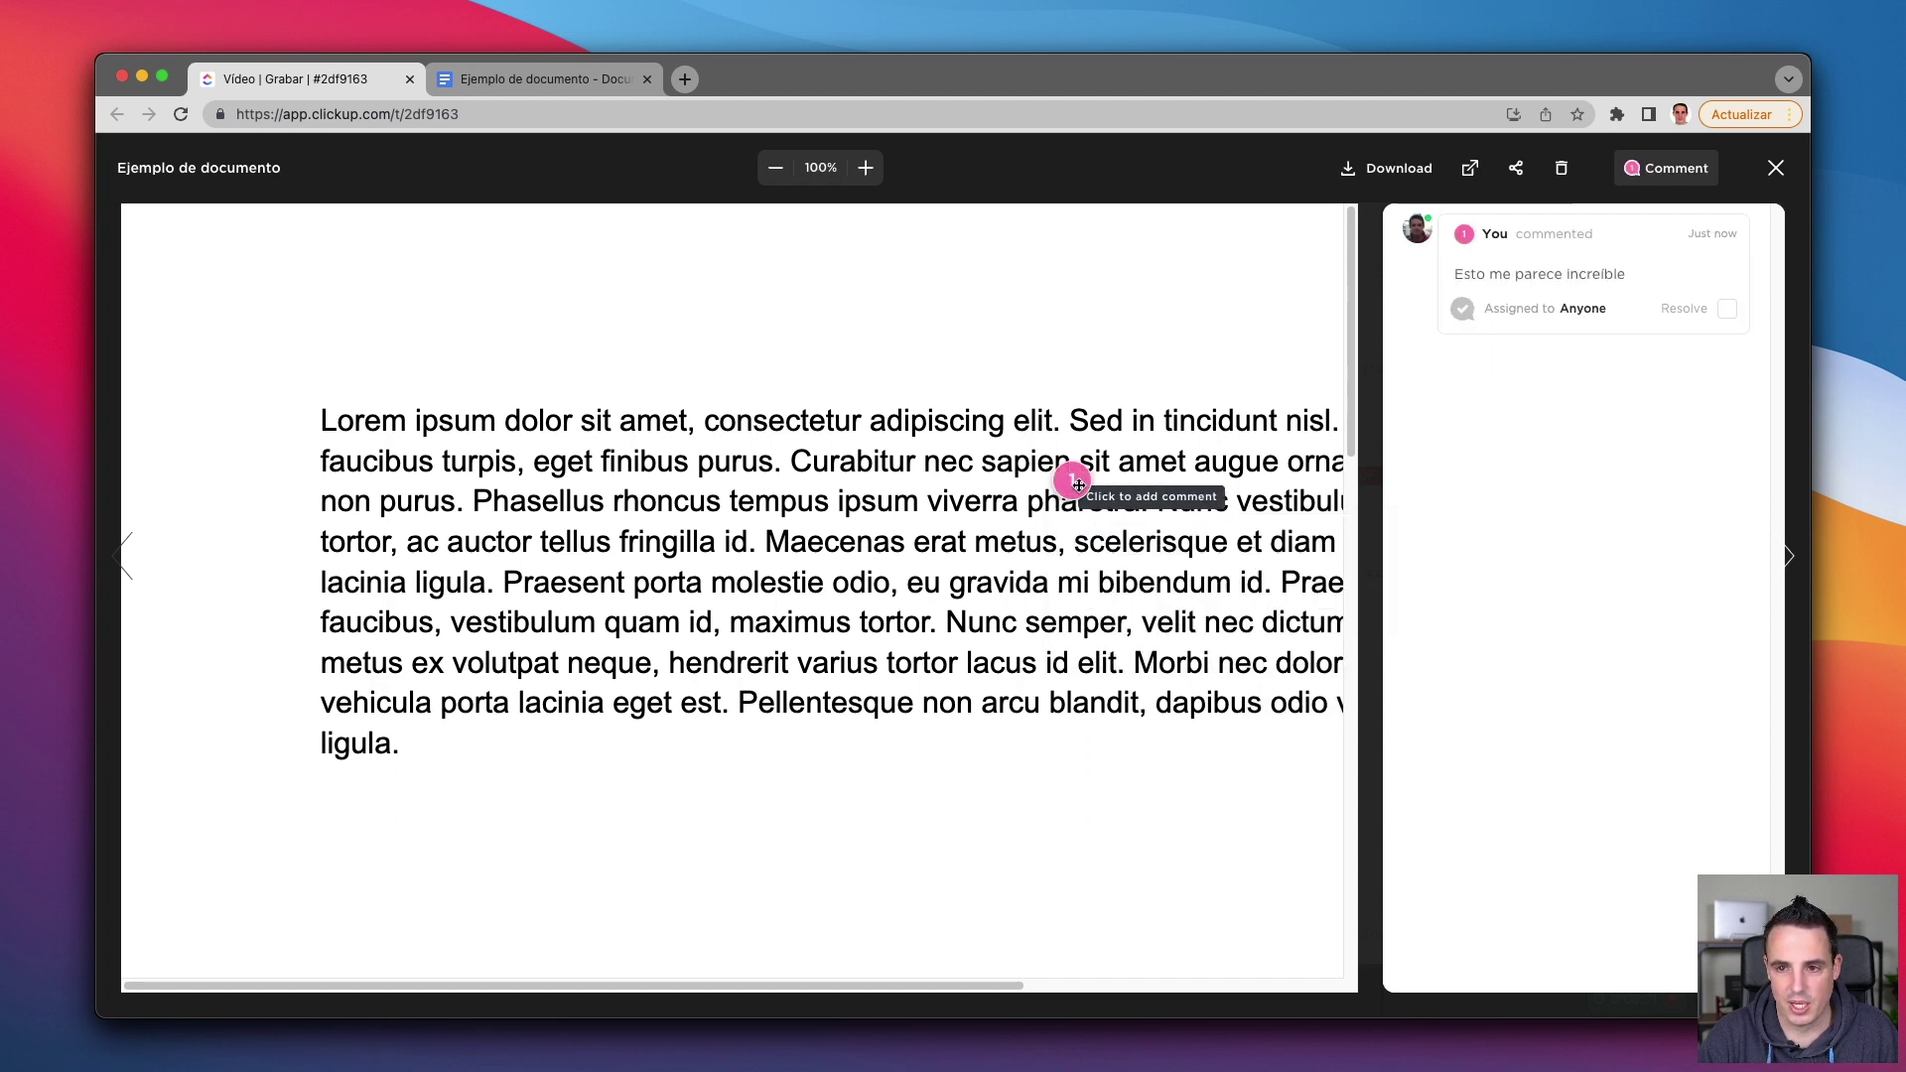
# Pin the comment "Esto mucho más" at the word "vestibulum" in the sixth line of the paragraph.
pyautogui.click(448, 622)
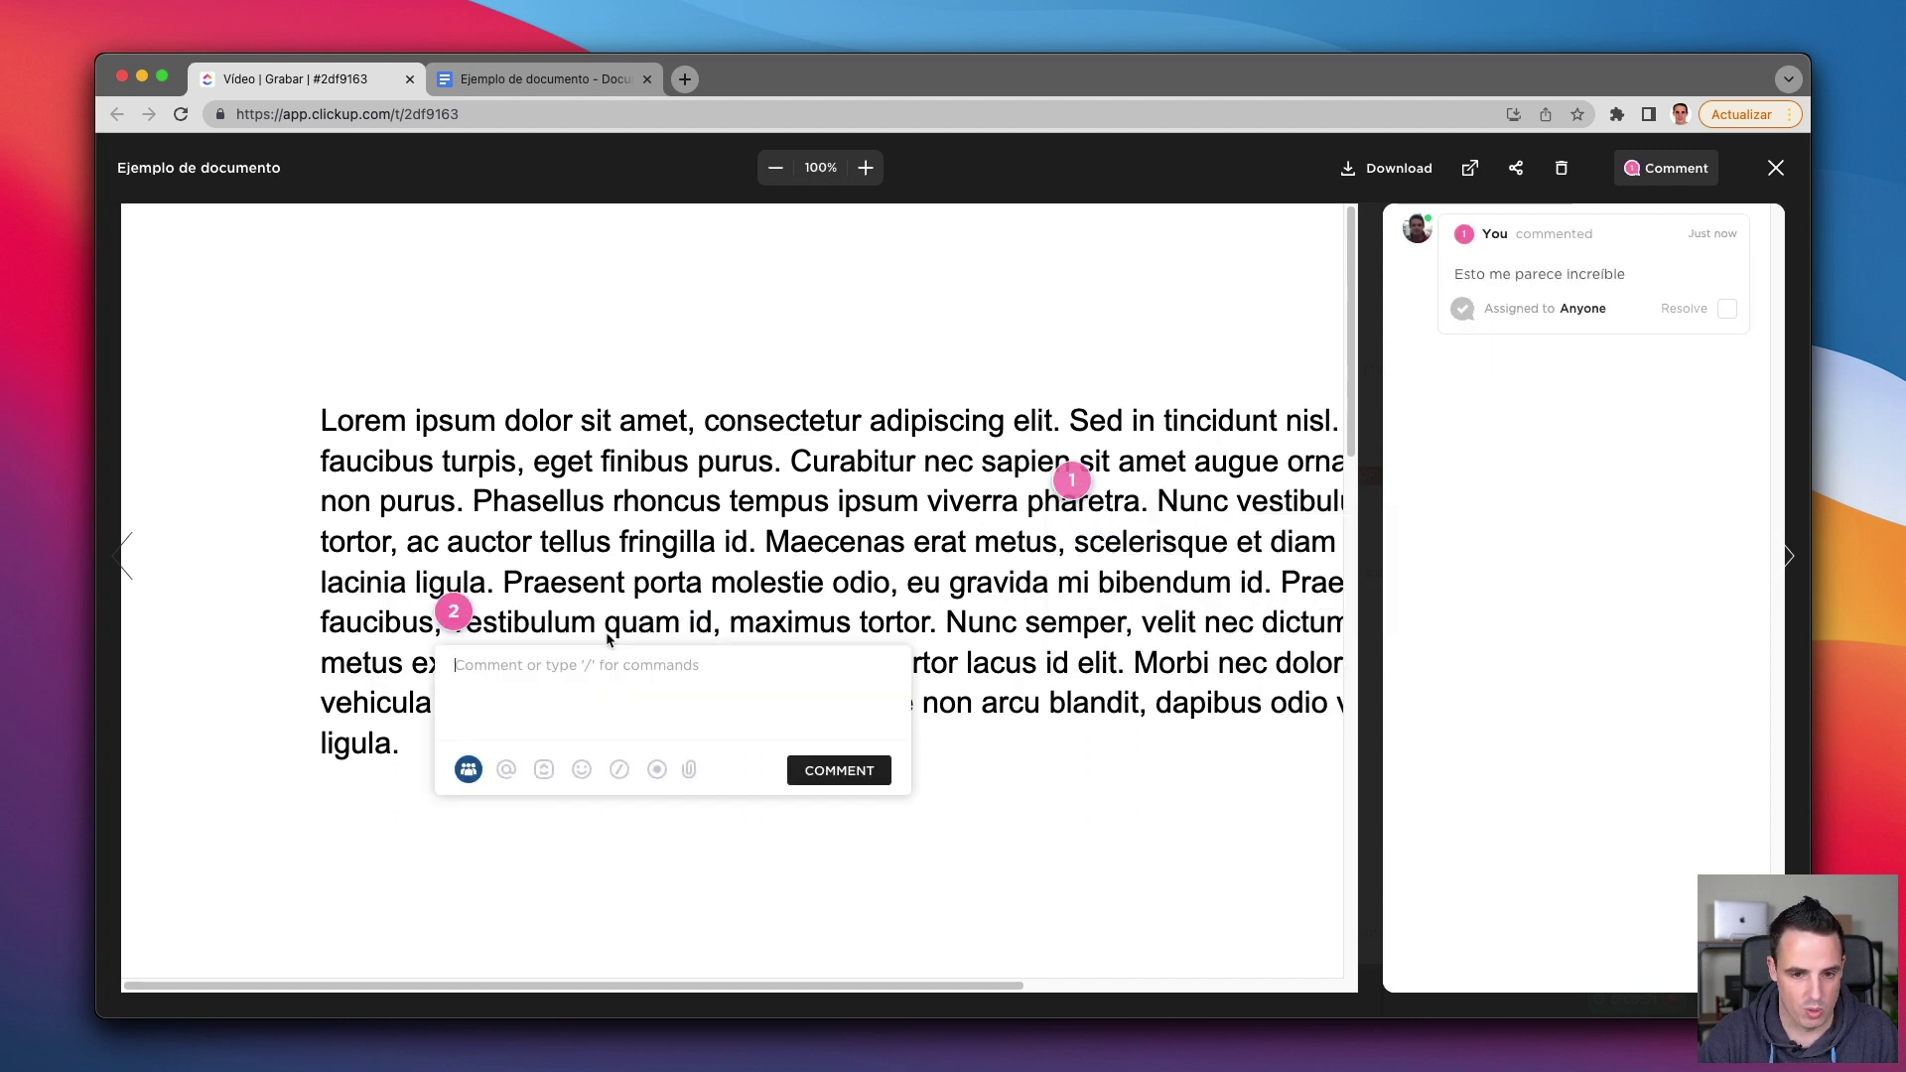
pyautogui.write('Esto mucho m')
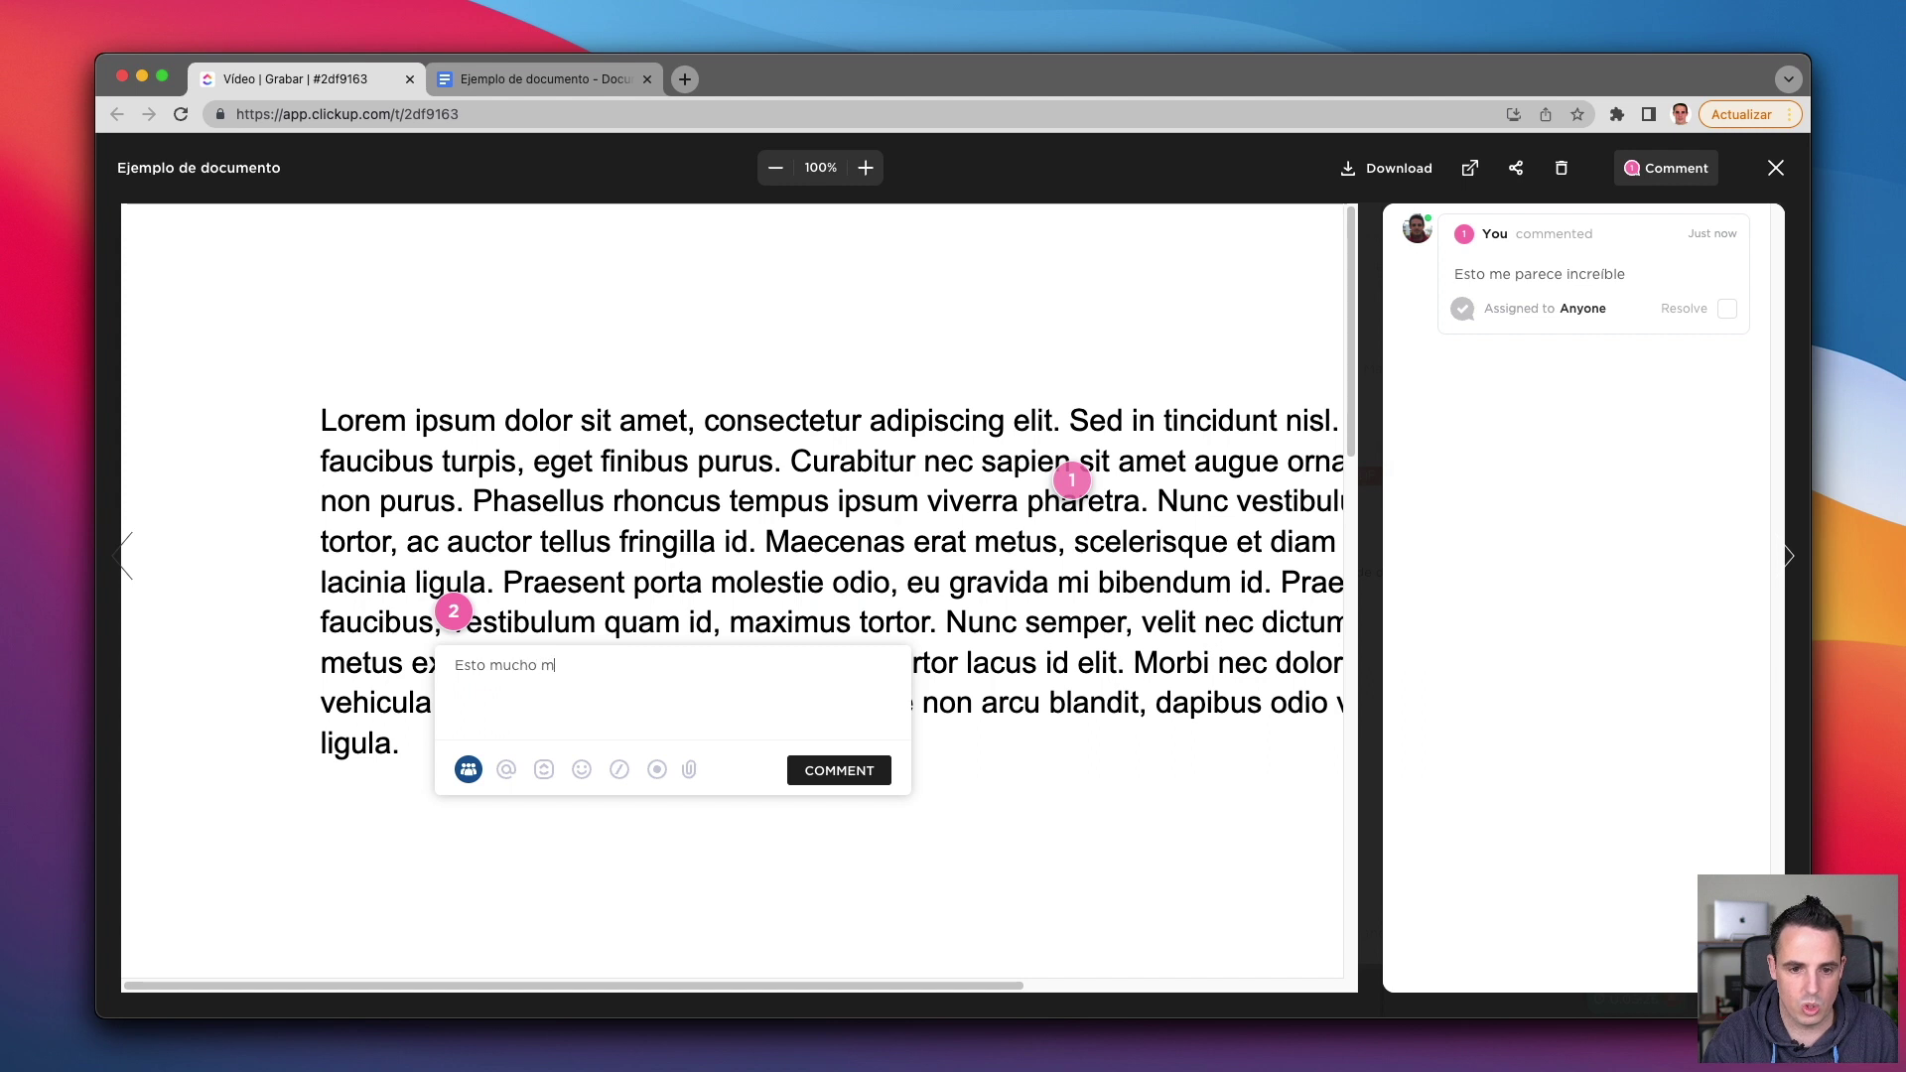
pyautogui.write('ás')
pyautogui.click(834, 770)
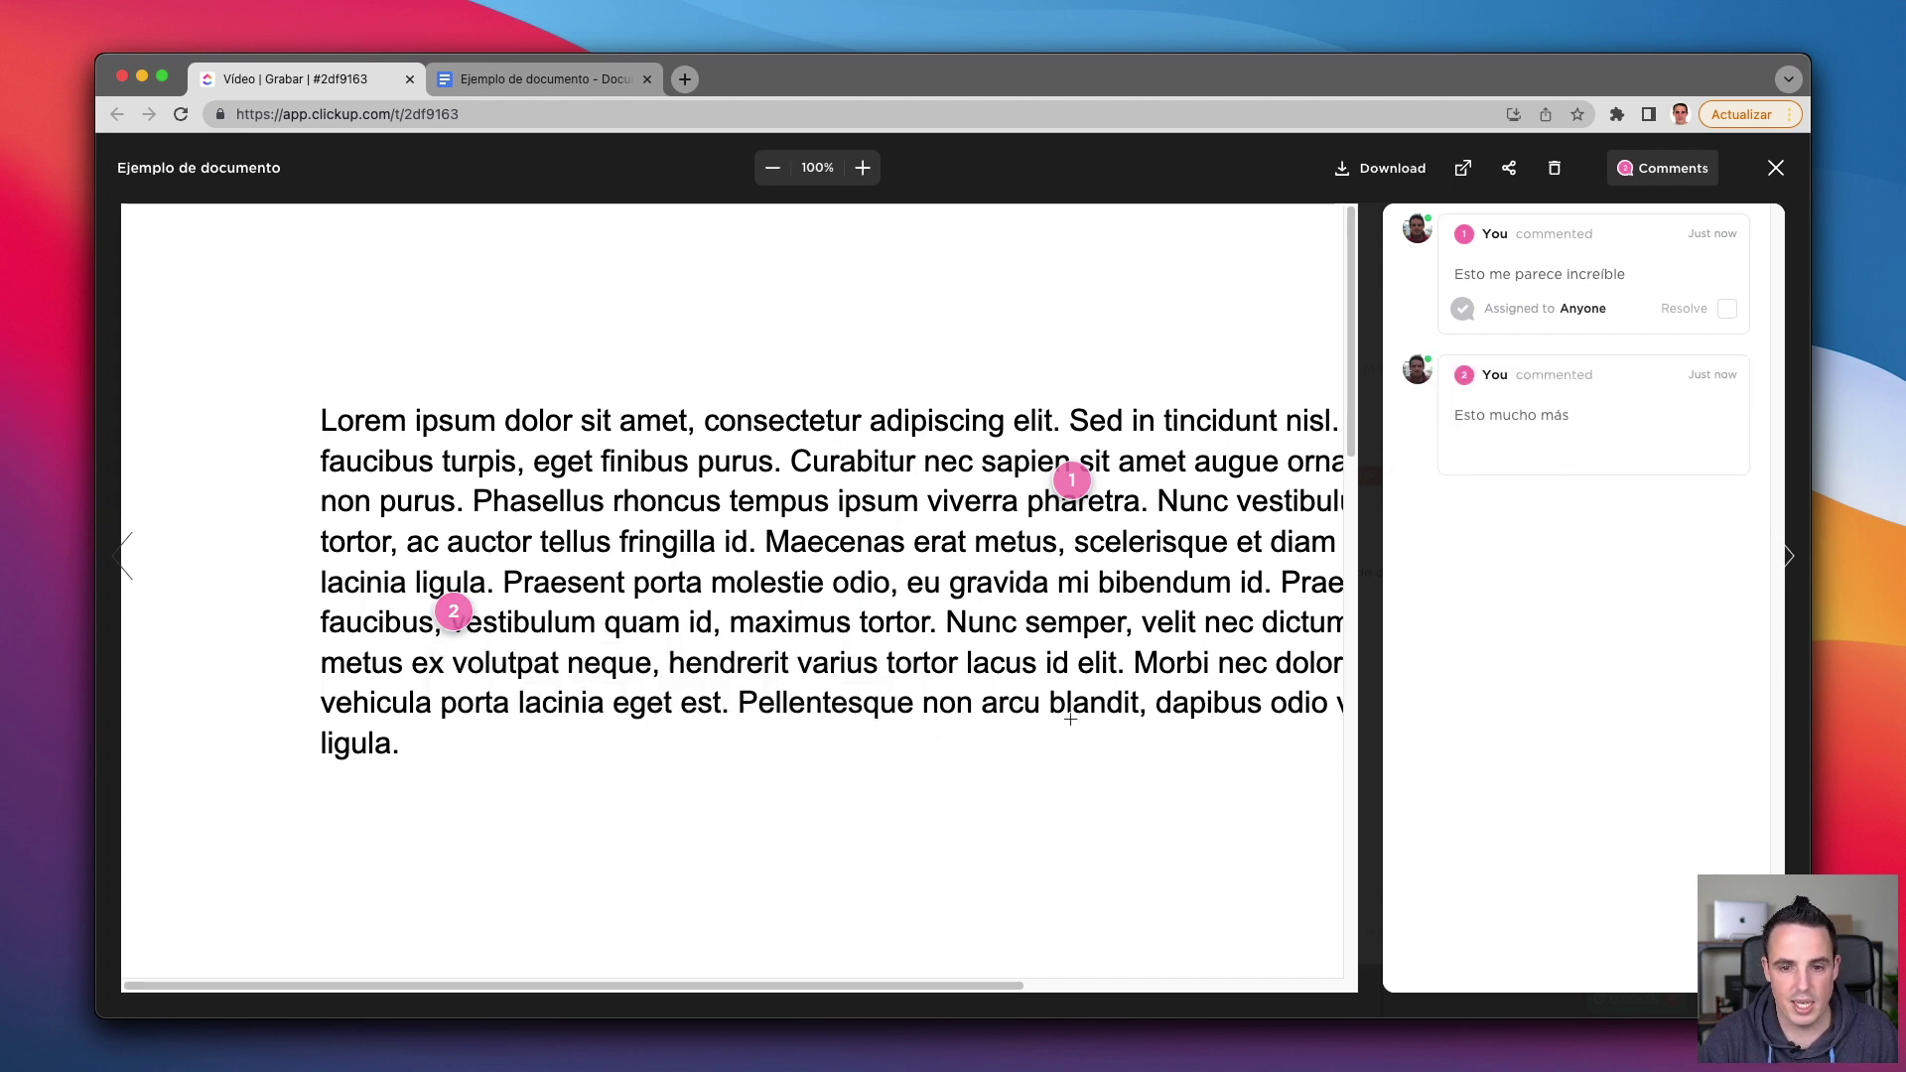
# Pin the comment "Y esto también" between "arcu" and "blandit" near the end of the paragraph.
pyautogui.click(1043, 701)
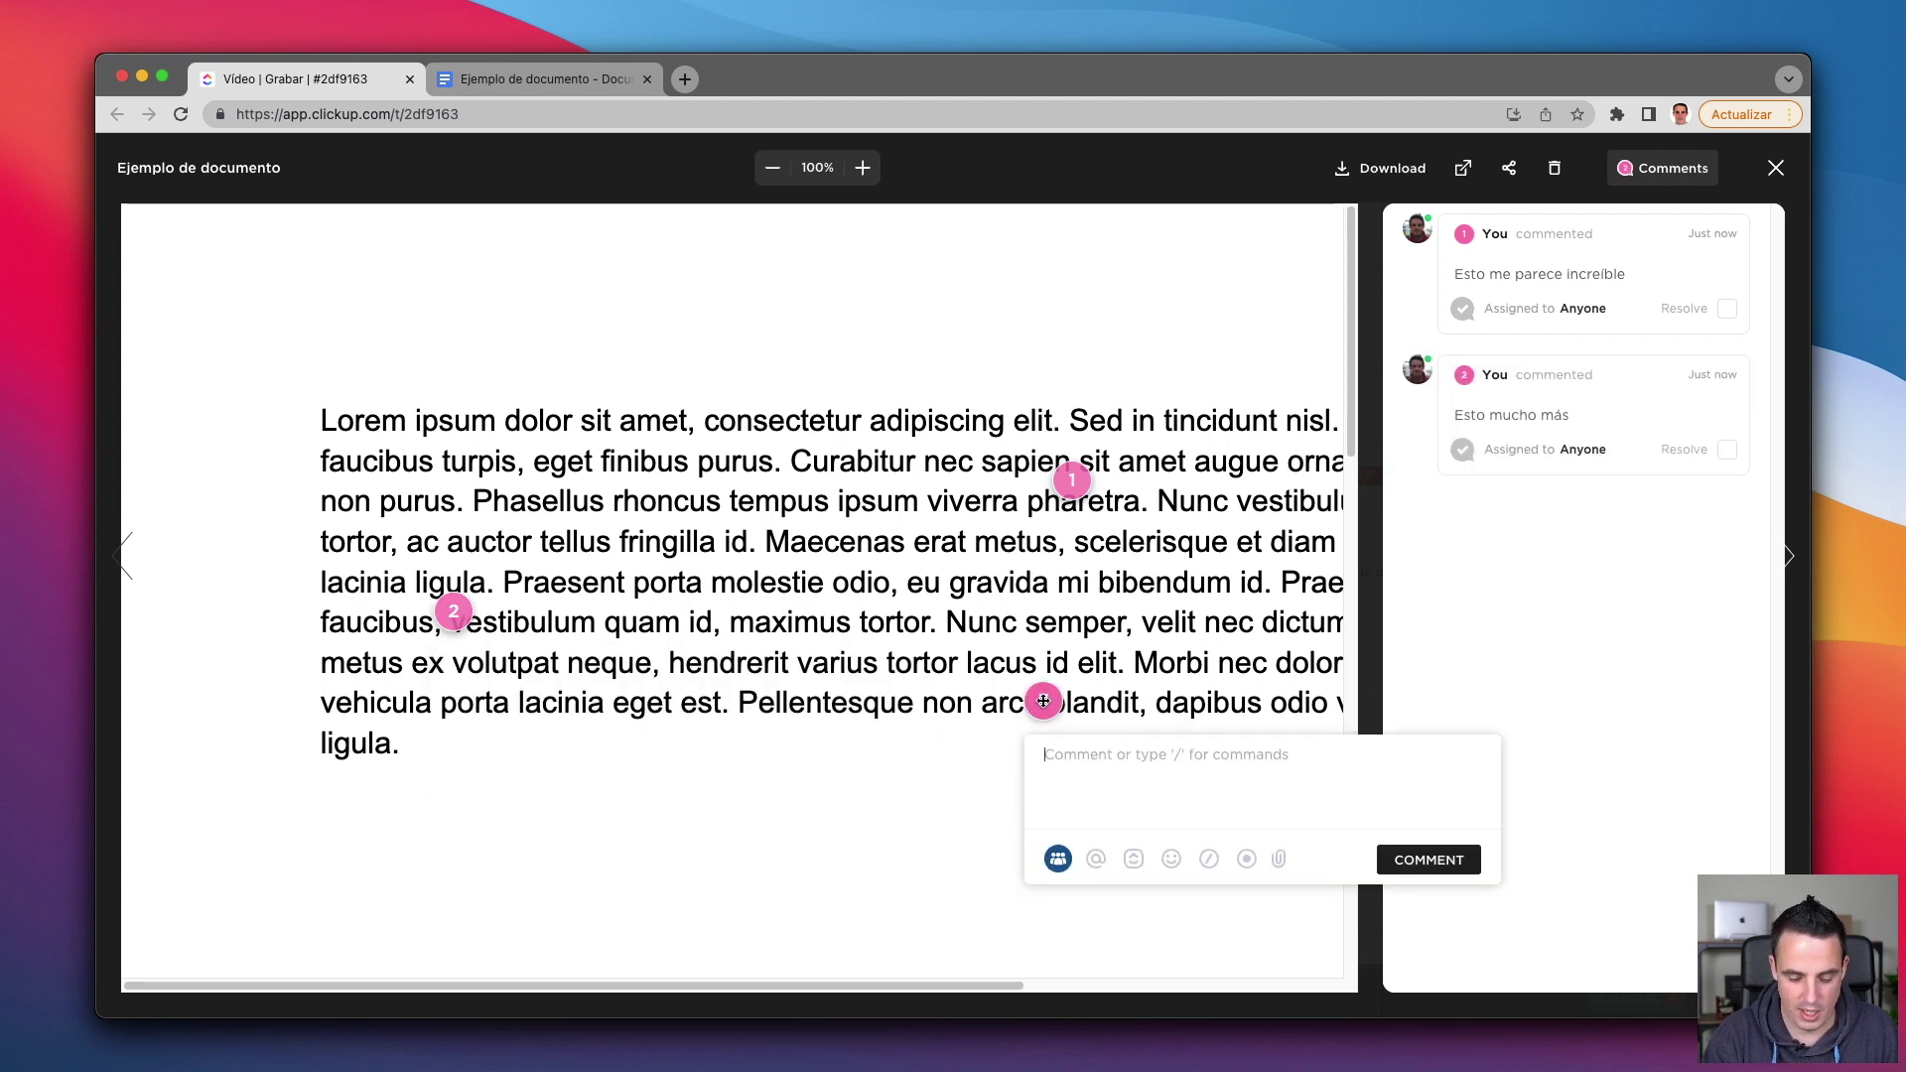
pyautogui.write('Y esto también')
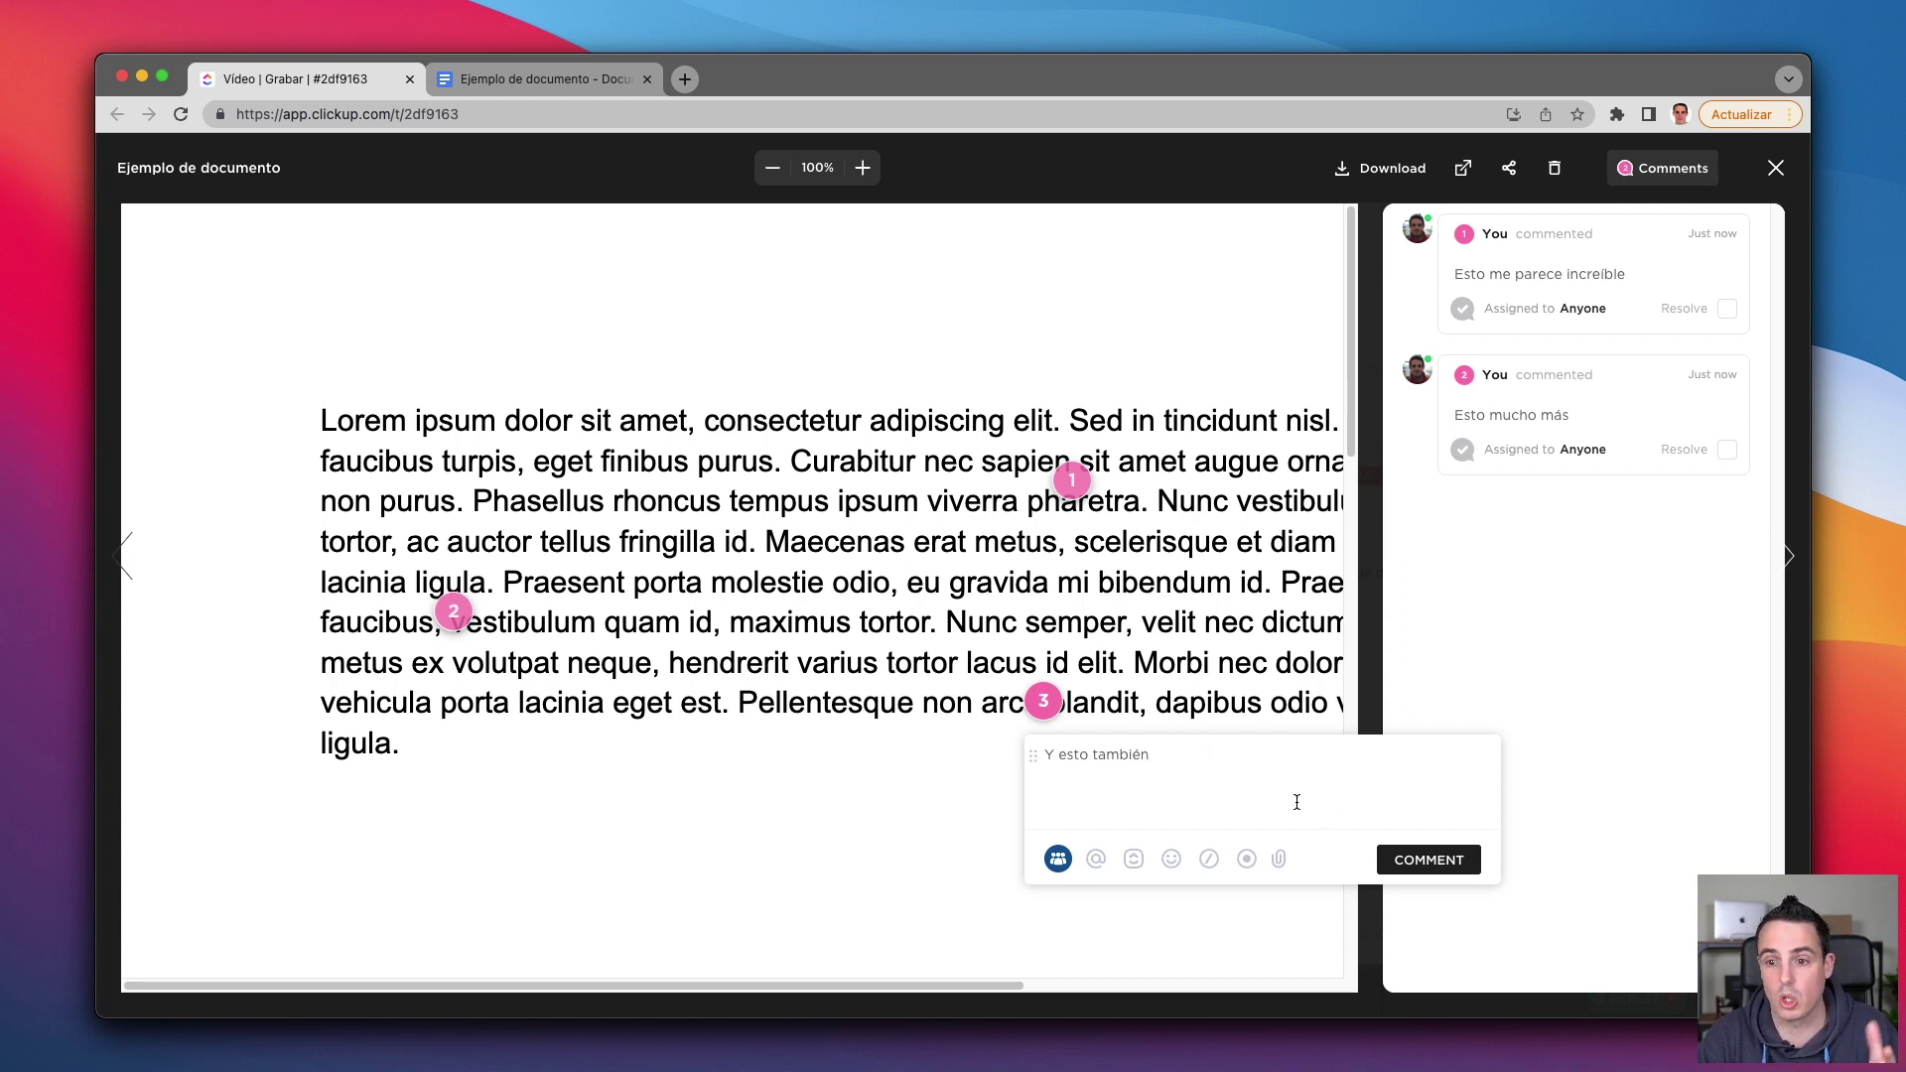
pyautogui.click(1426, 859)
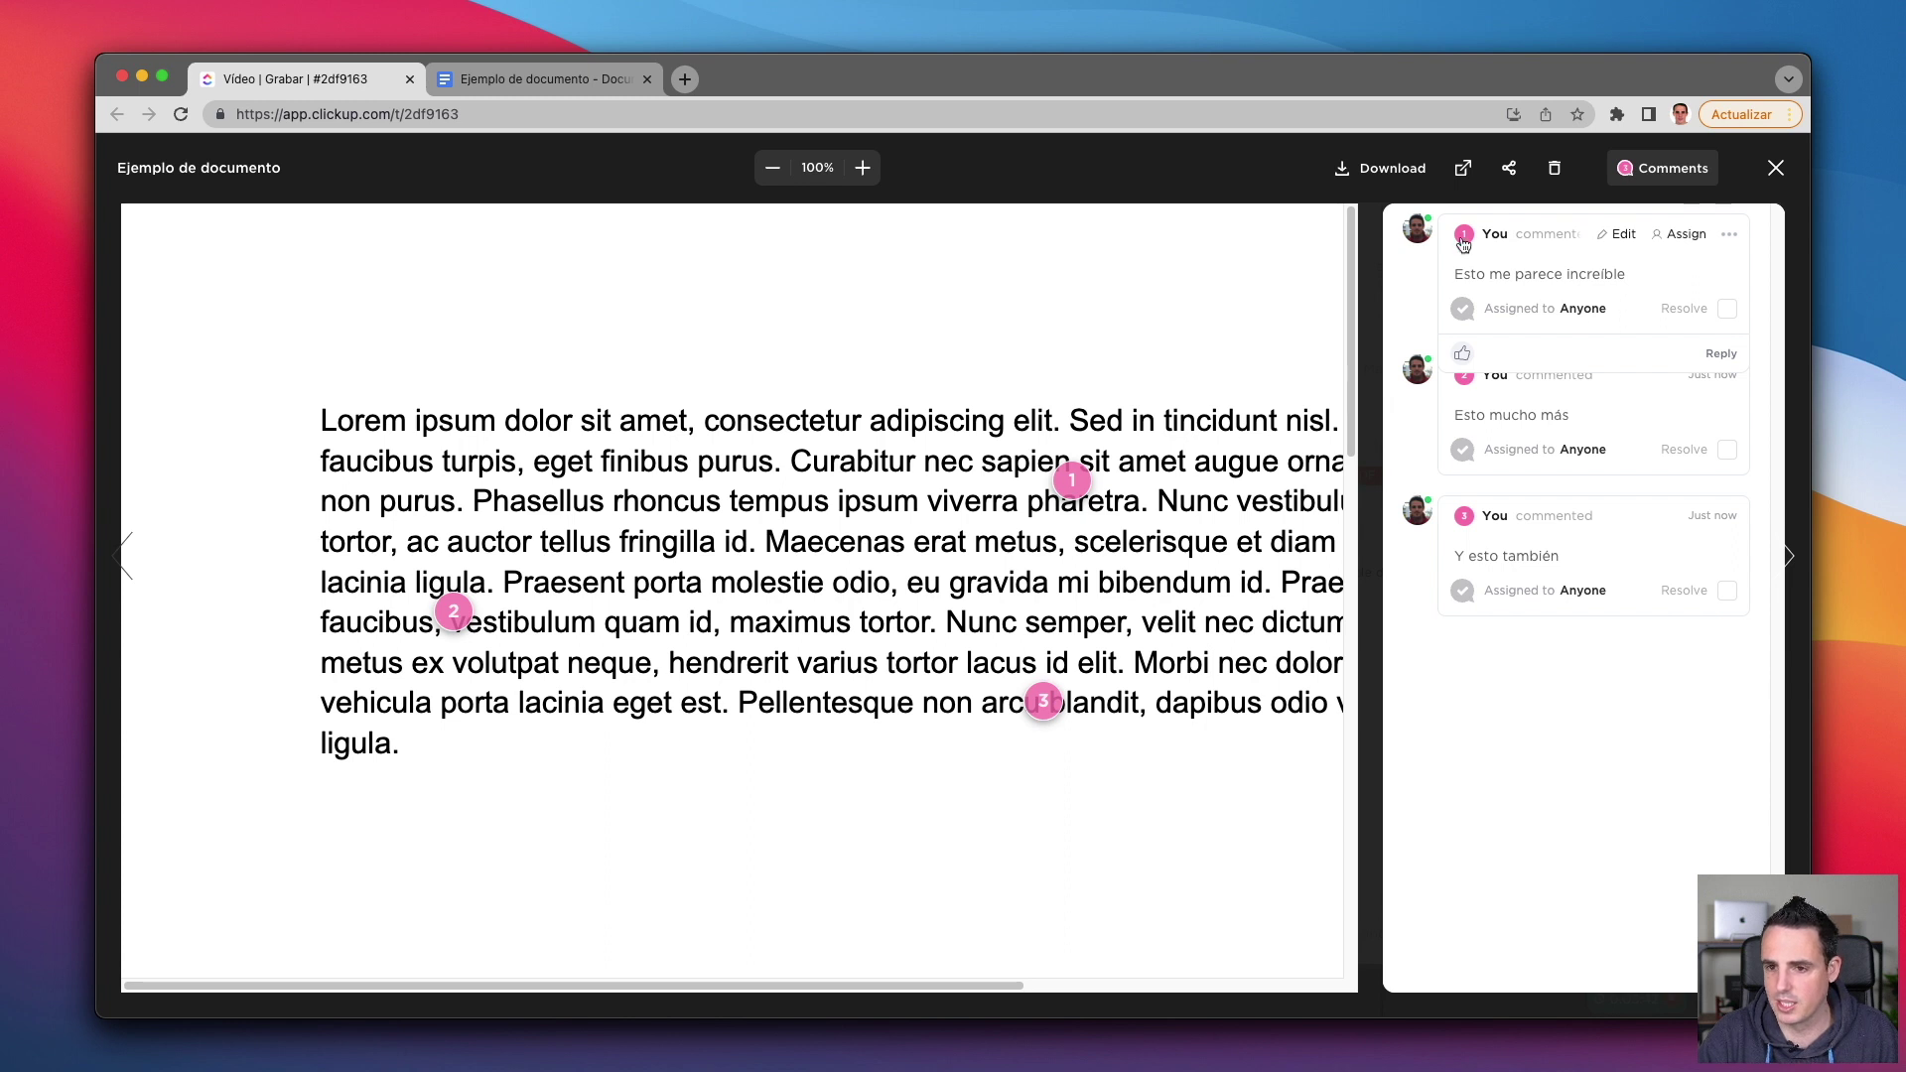
# Jump between the three pinned comments to locate each one in the PDF, and hide the comments.
pyautogui.click(1464, 397)
pyautogui.click(1467, 242)
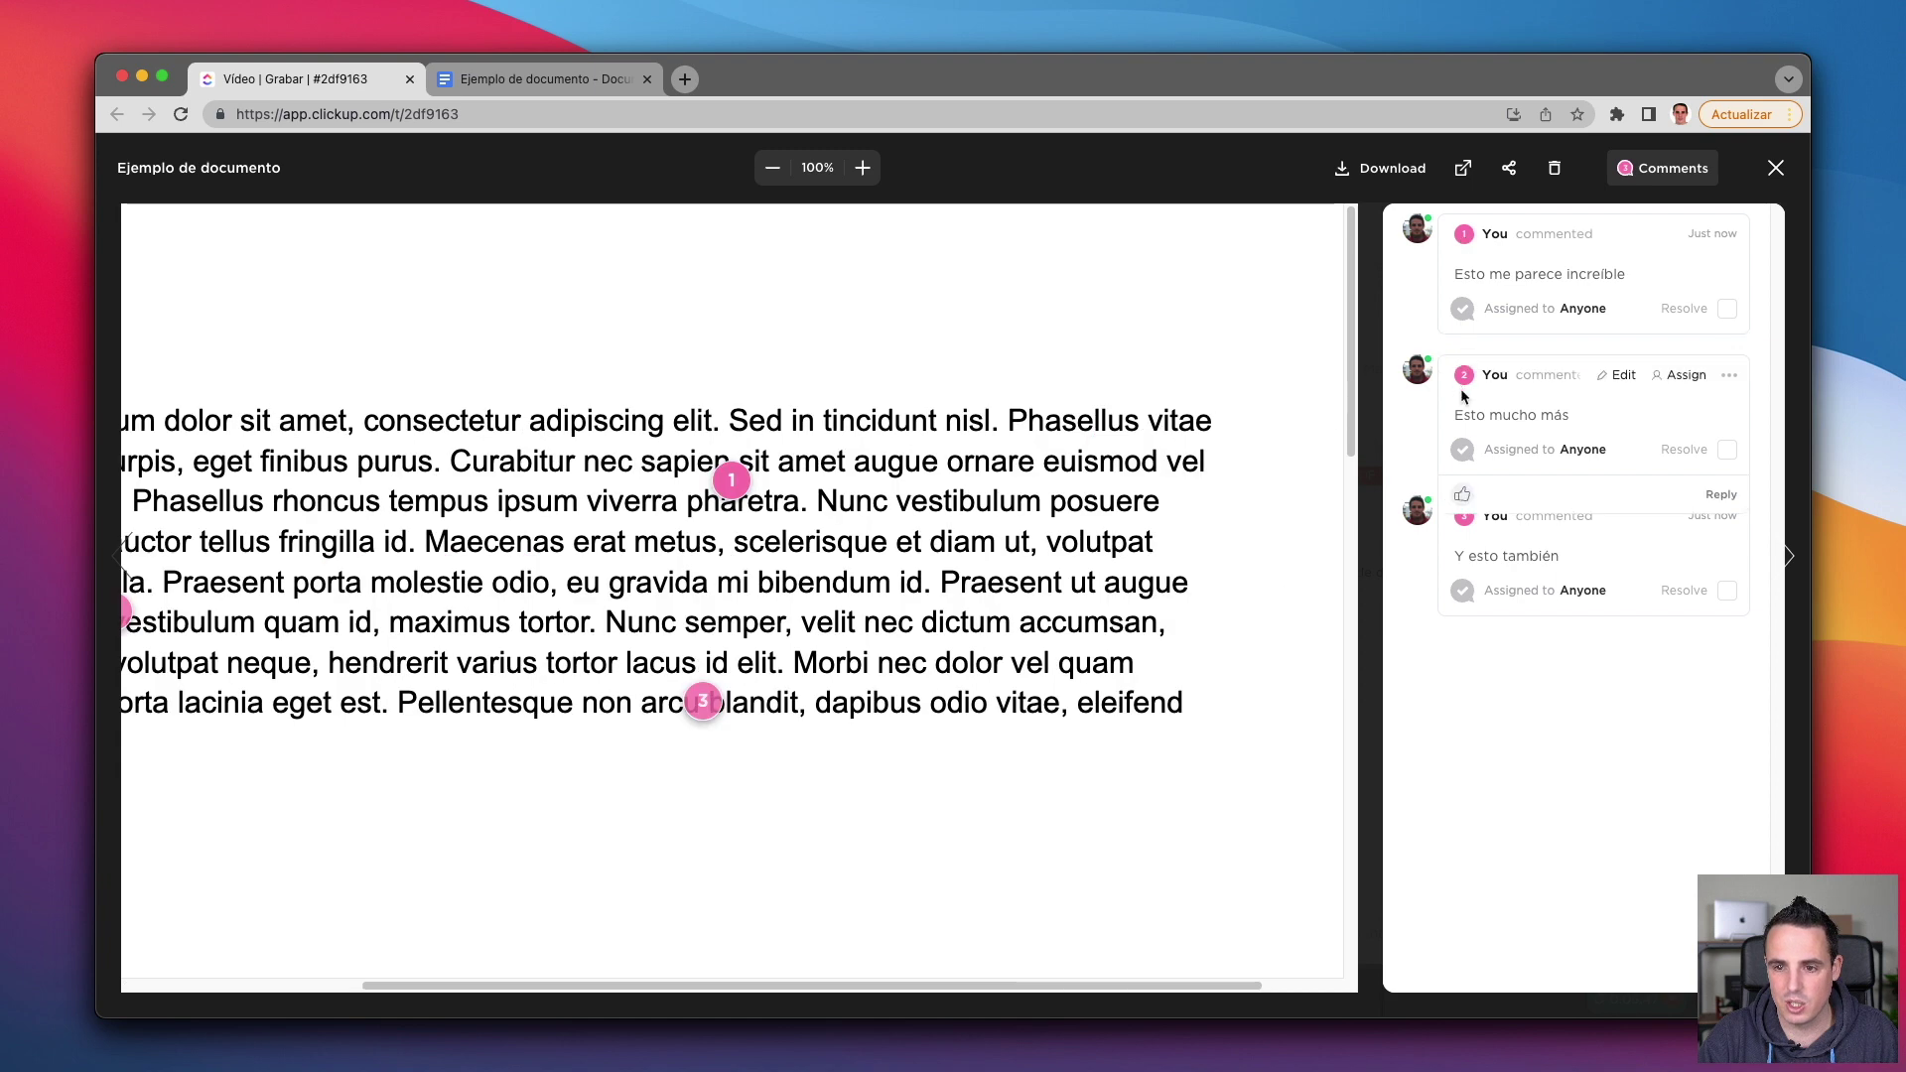
pyautogui.click(1467, 526)
pyautogui.click(1461, 381)
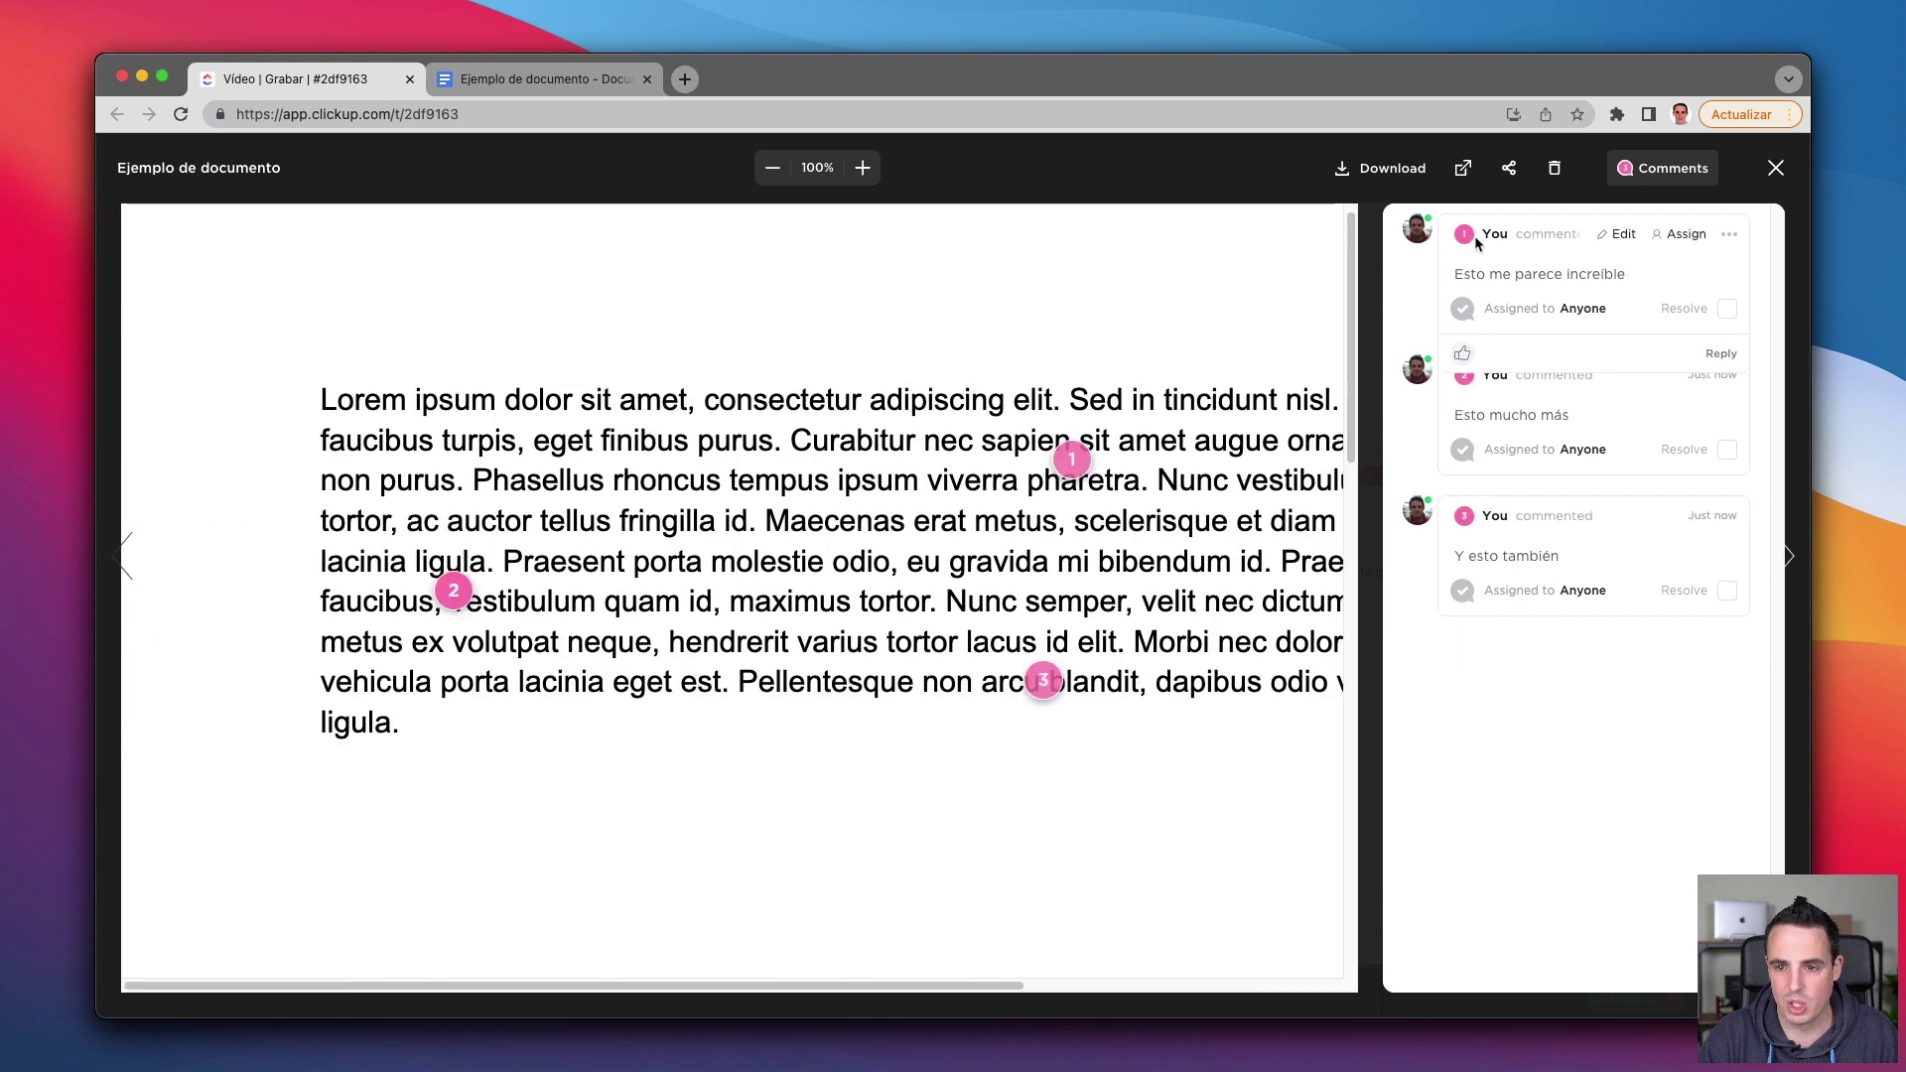
pyautogui.click(1467, 238)
pyautogui.click(1664, 168)
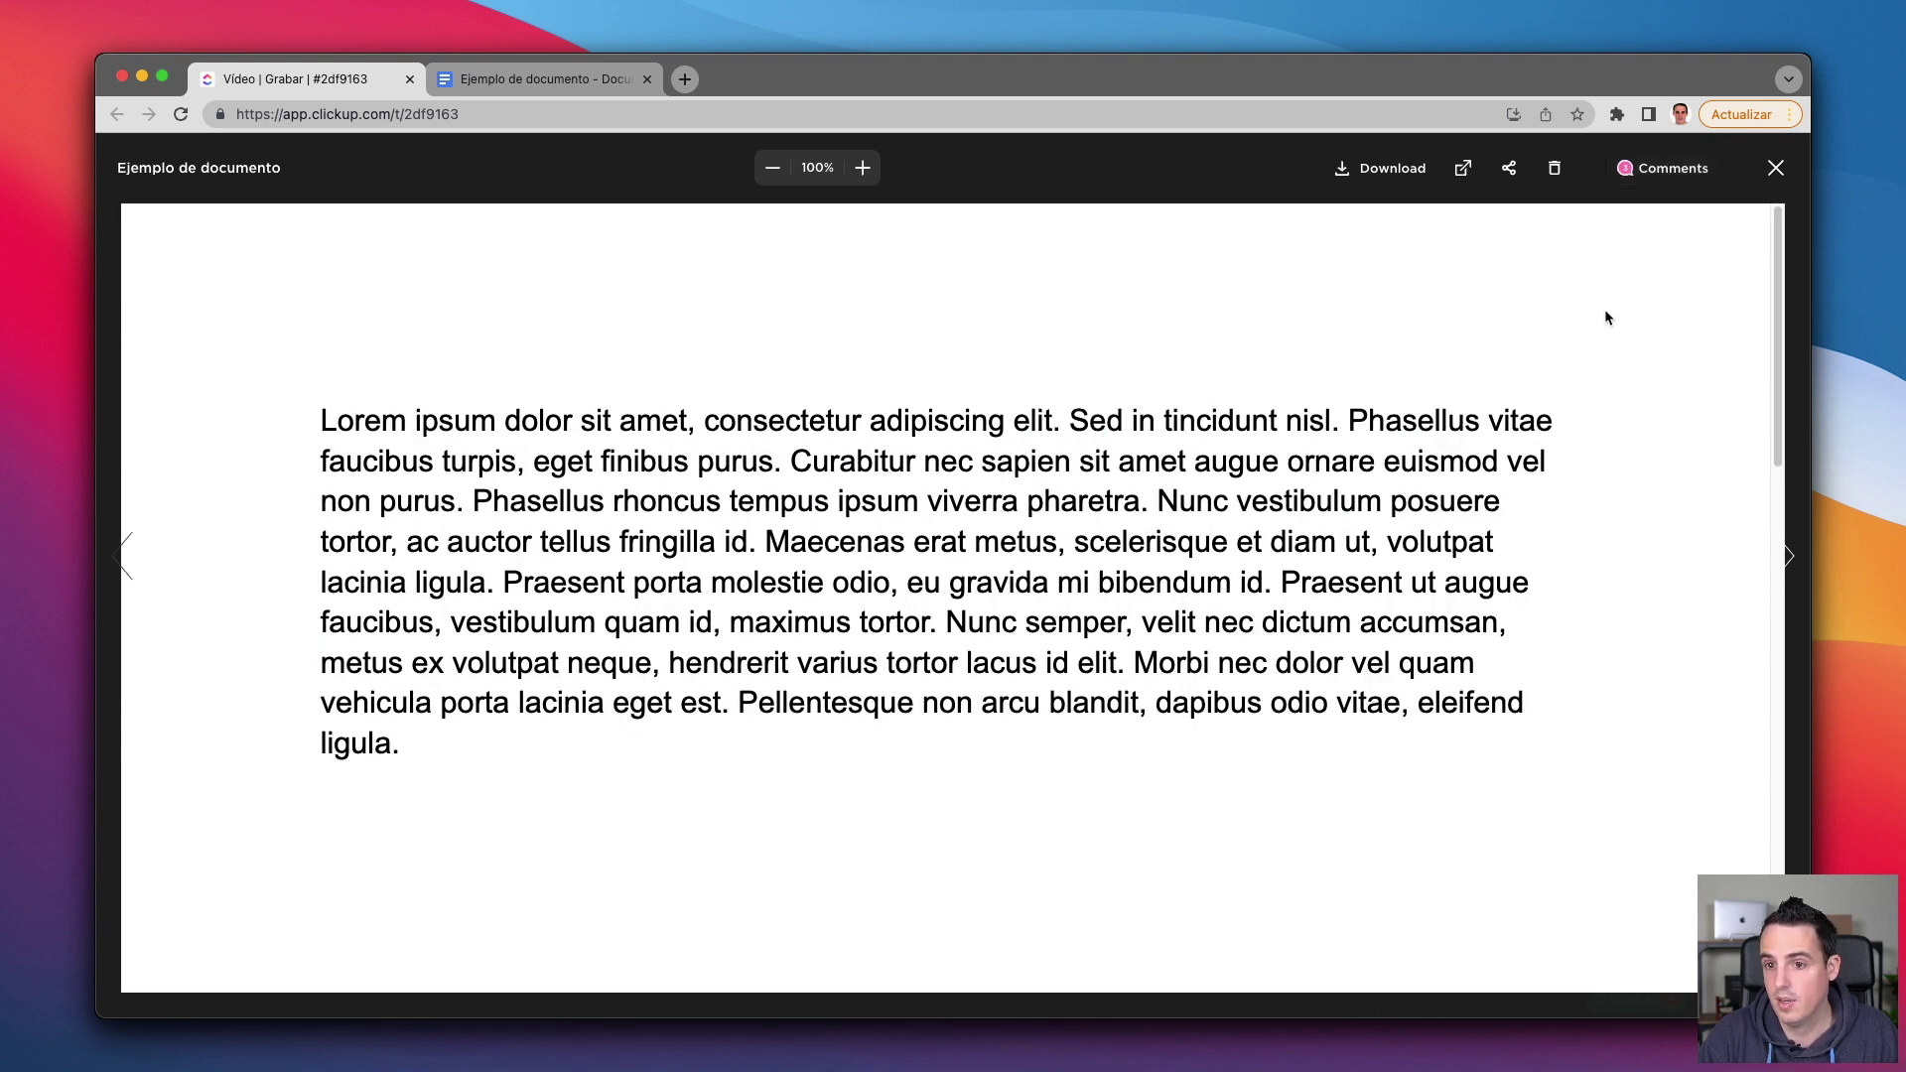